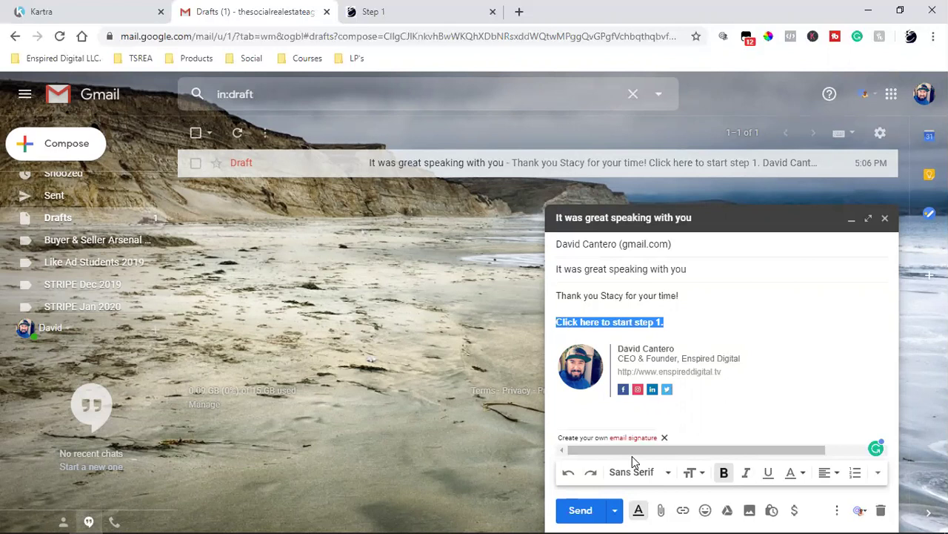
pyautogui.click(683, 511)
pyautogui.click(402, 10)
pyautogui.click(276, 37)
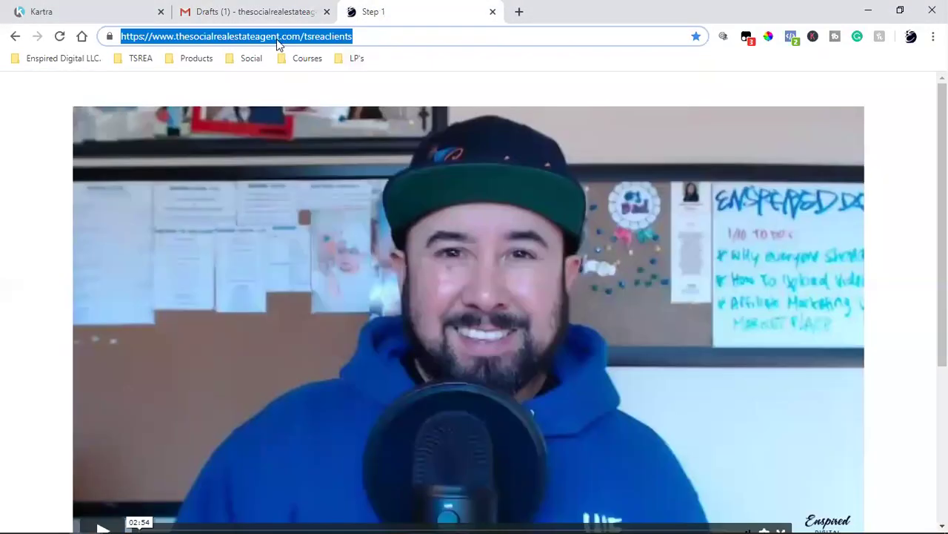
pyautogui.rightClick(262, 37)
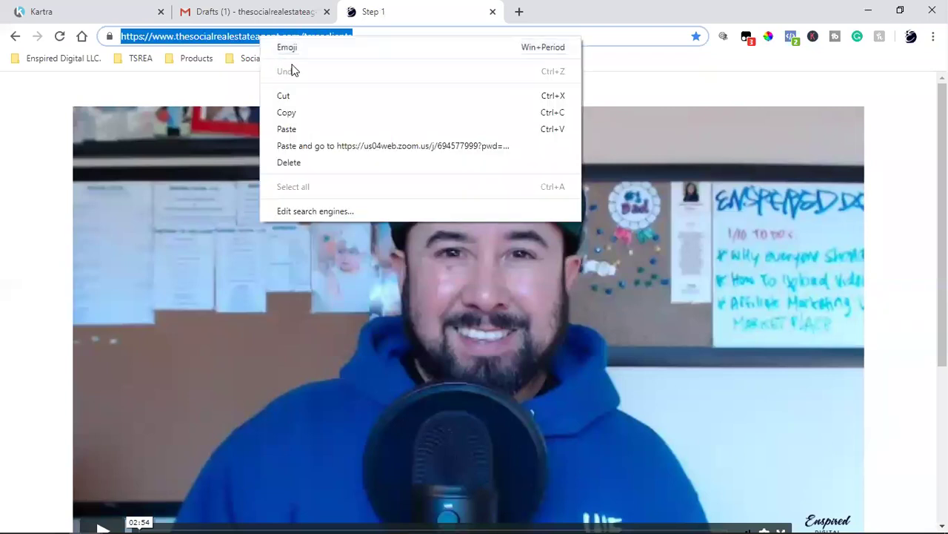
pyautogui.click(296, 111)
pyautogui.click(237, 9)
pyautogui.click(415, 302)
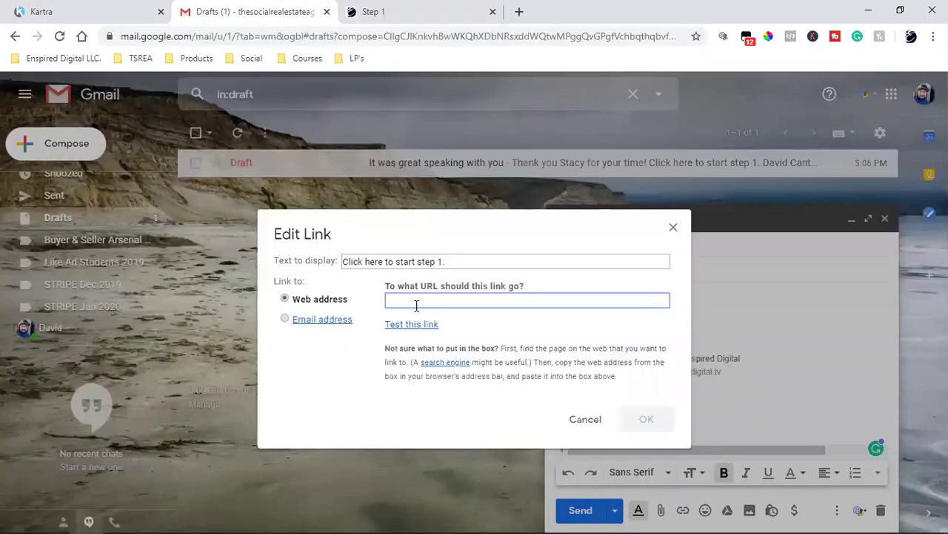
pyautogui.hotkey('ctrl', 'v')
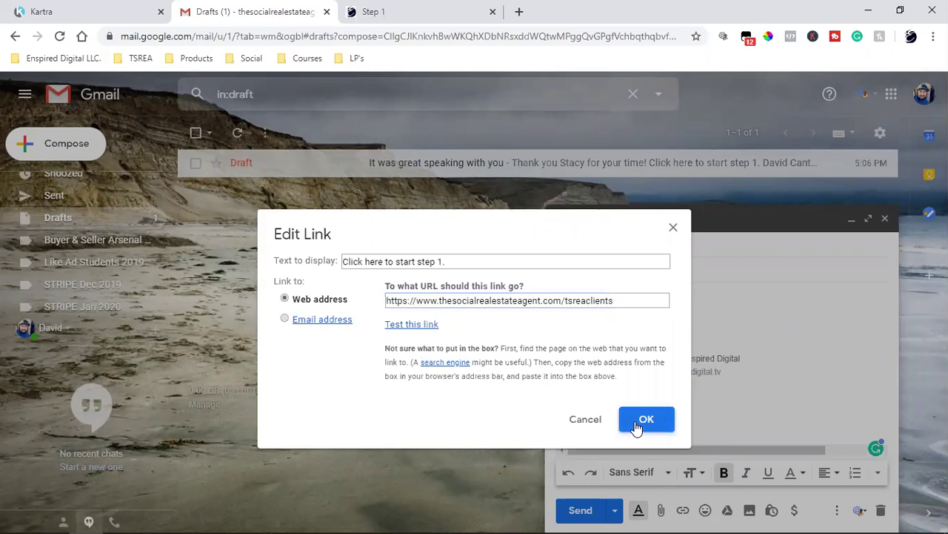
pyautogui.click(643, 419)
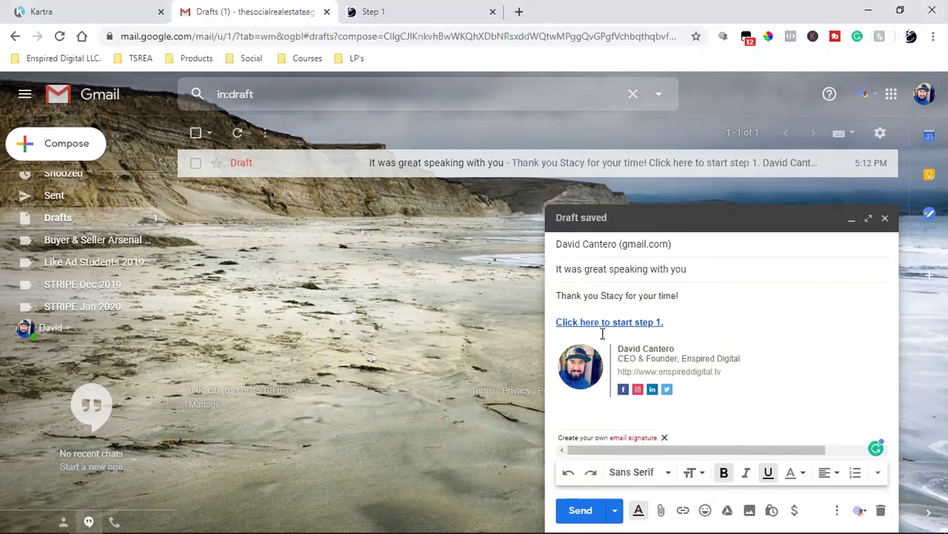
# - Send the draft email, and star and open the received "It was great speaking with you" message in the inbox
pyautogui.click(571, 510)
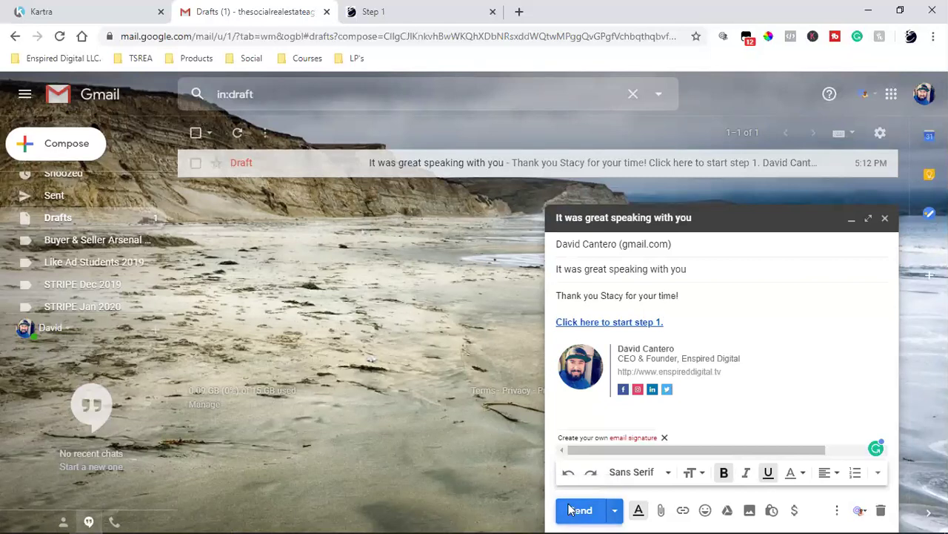
pyautogui.scroll(2, 72, 246)
pyautogui.click(69, 184)
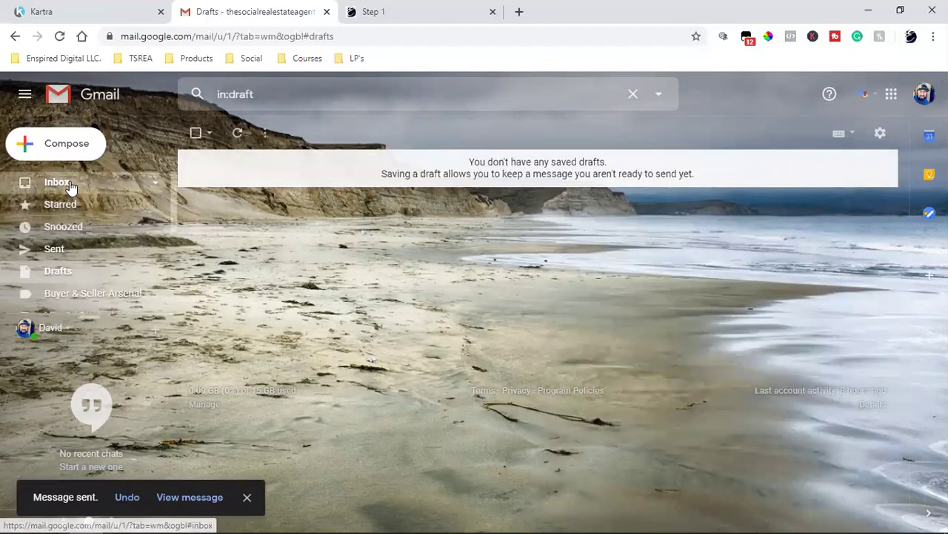
pyautogui.click(216, 162)
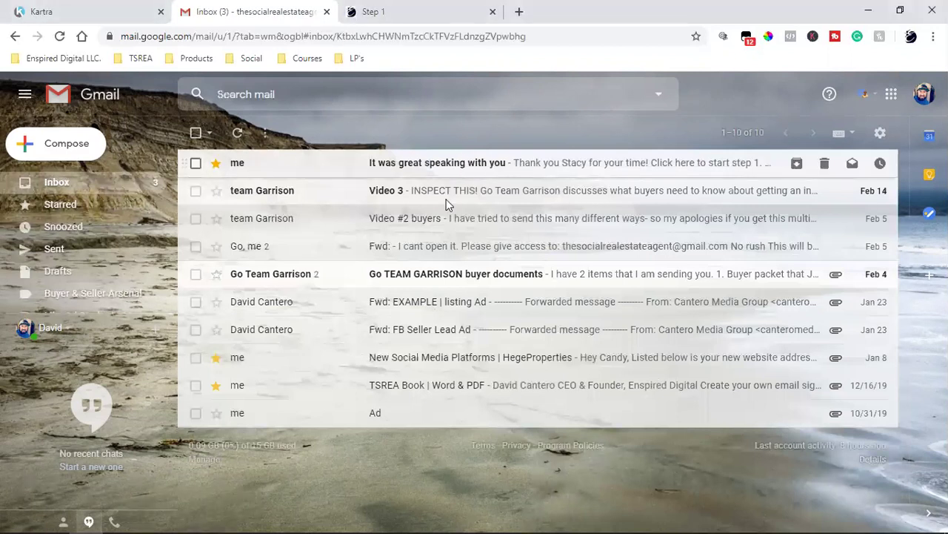
pyautogui.click(452, 162)
# - Close the Step 1 page and reopen it through the "Click here to start step 1." link in the email
pyautogui.click(492, 11)
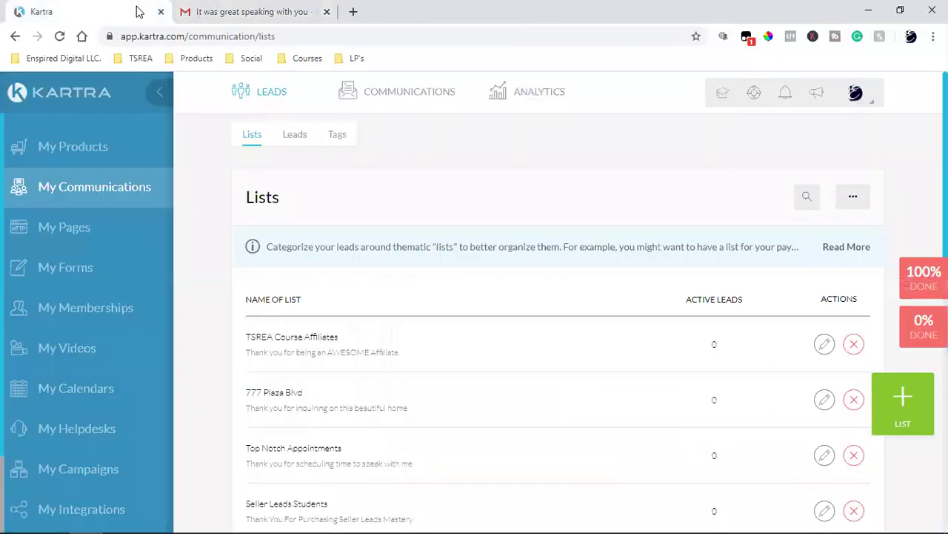
pyautogui.click(140, 12)
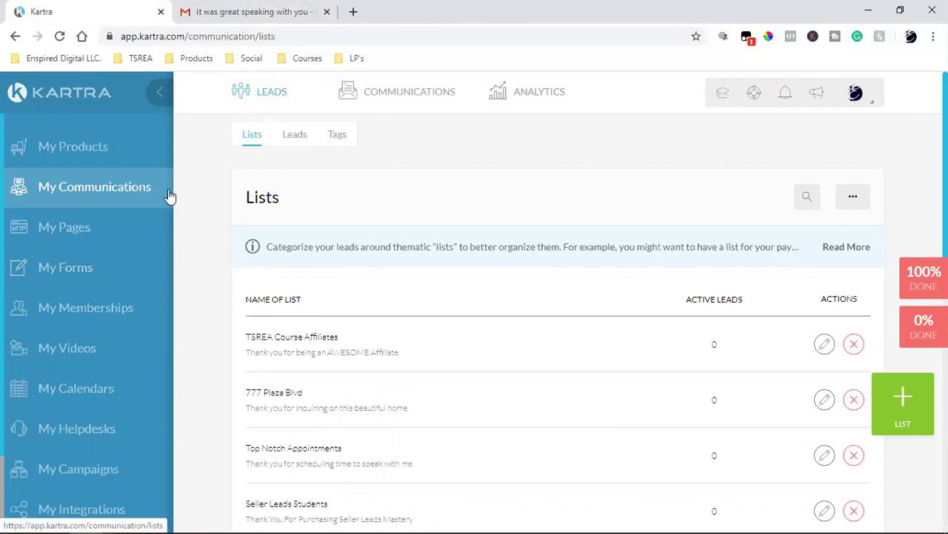
pyautogui.click(268, 7)
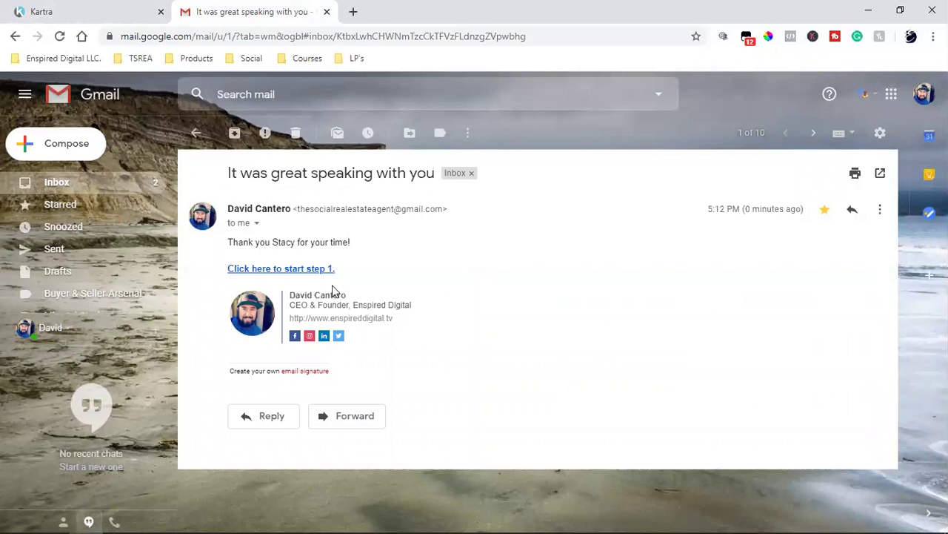
pyautogui.click(284, 270)
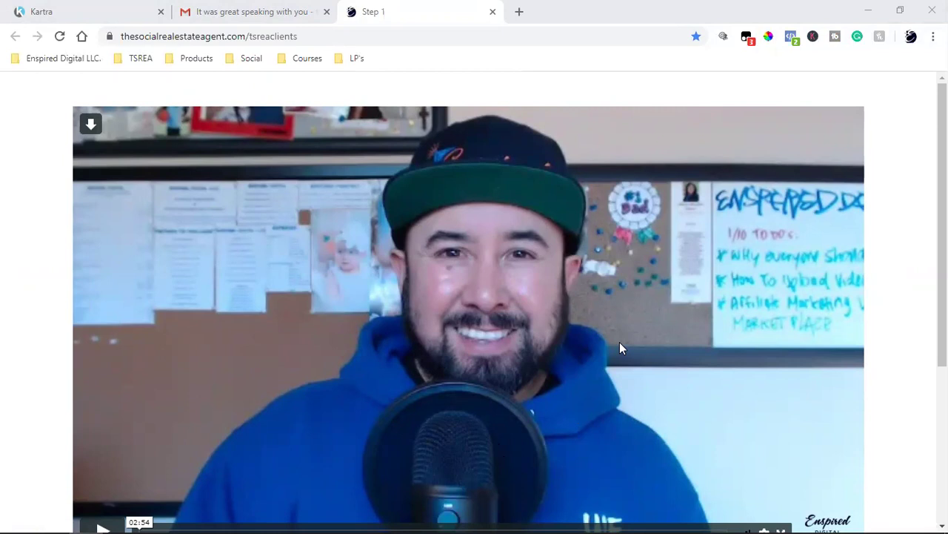
# - Look over the Step 1 landing page and start playing its video
pyautogui.scroll(-2, 619, 343)
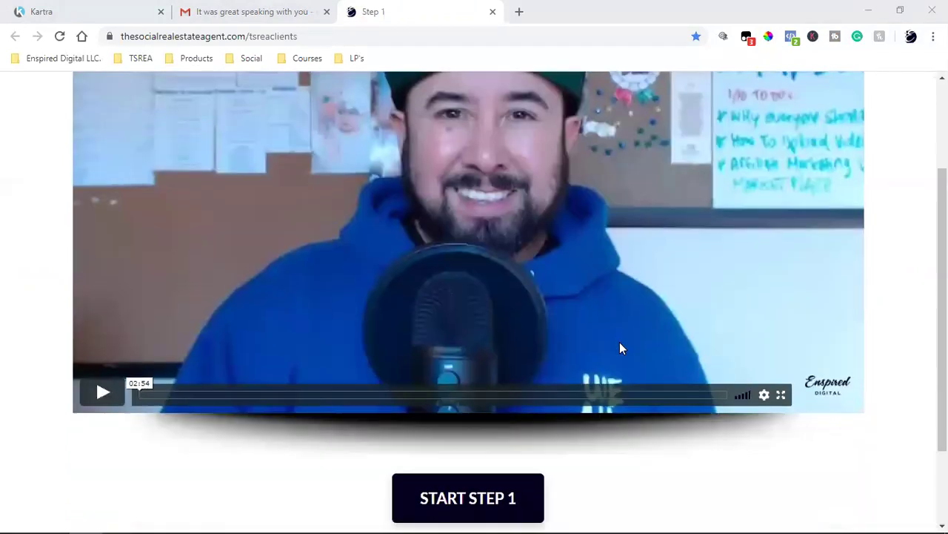
pyautogui.scroll(-2, 619, 343)
pyautogui.scroll(3, 620, 345)
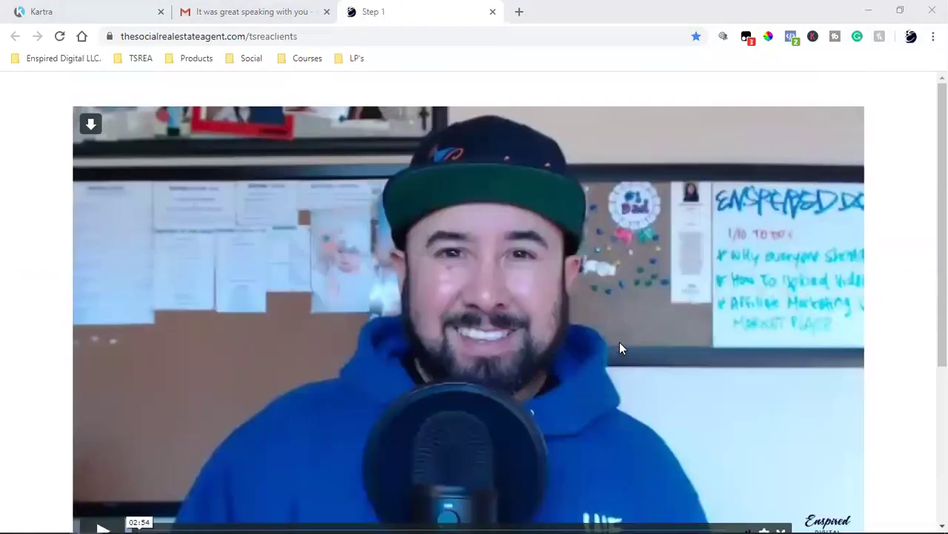
pyautogui.scroll(-1, 619, 346)
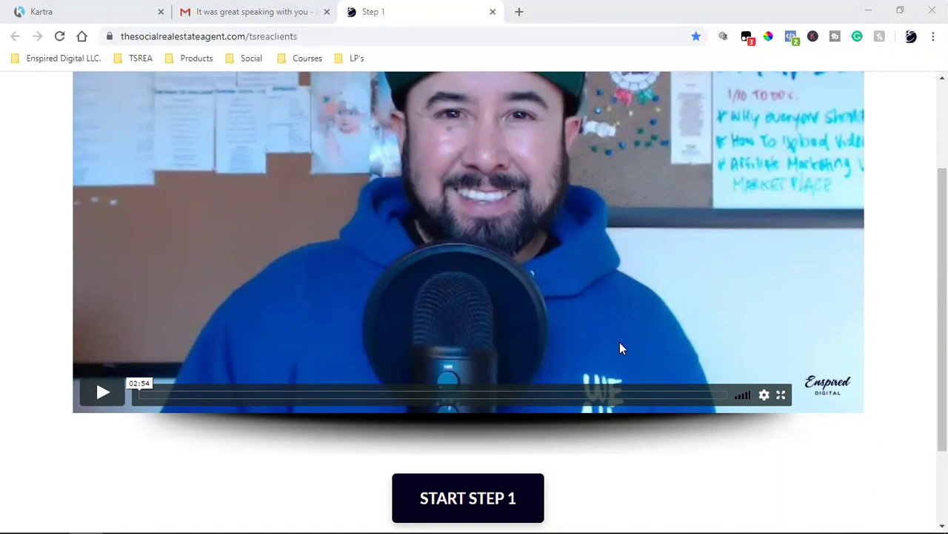
pyautogui.scroll(2, 360, 392)
pyautogui.scroll(-1, 363, 393)
pyautogui.scroll(-1, 363, 393)
pyautogui.click(103, 392)
pyautogui.scroll(2, 135, 422)
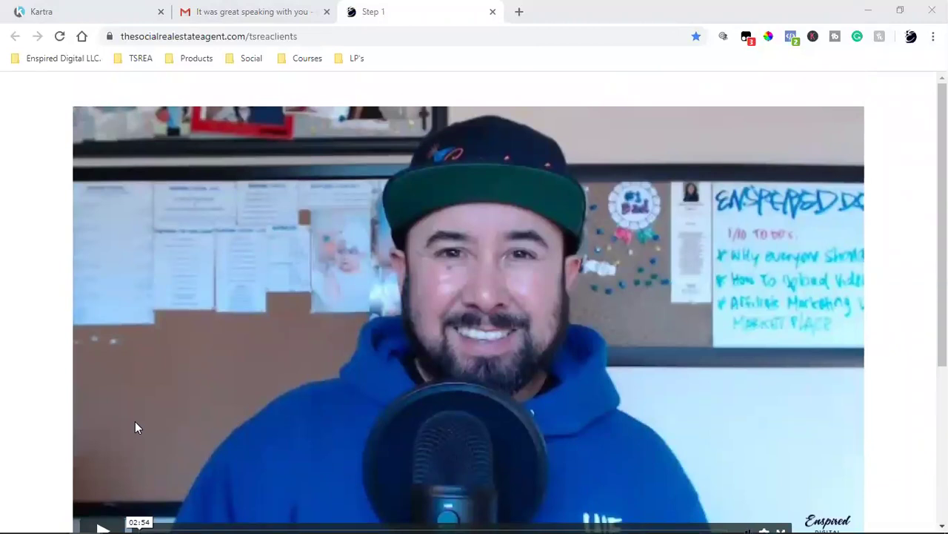
pyautogui.scroll(-2, 135, 427)
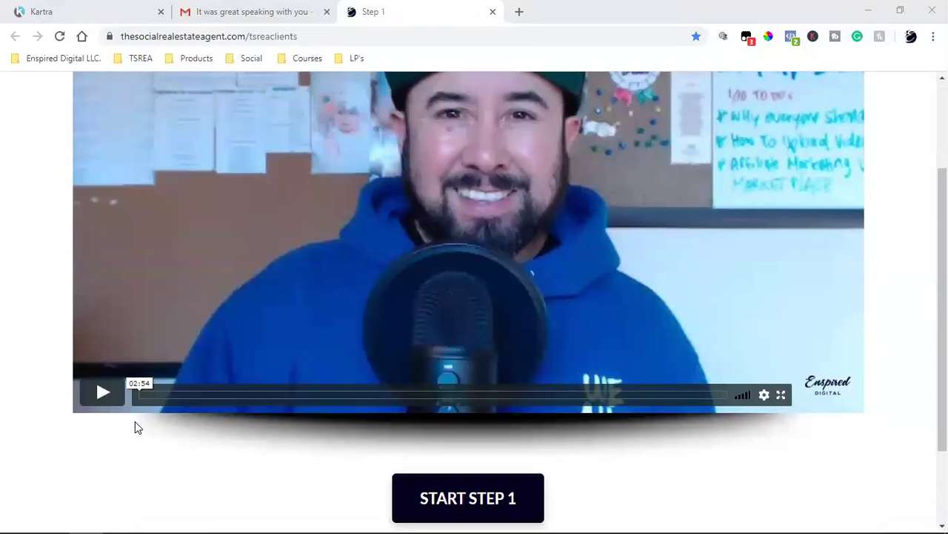
pyautogui.click(103, 393)
pyautogui.scroll(2, 598, 373)
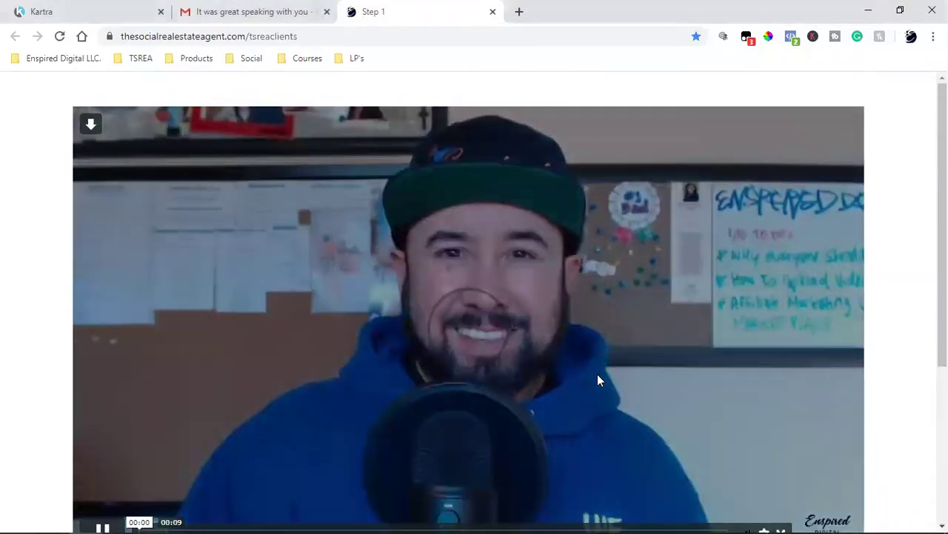
# - Raise the computer's sound volume for the playing Step 1 video
pyautogui.press('XF86AudioRaiseVolume')
pyautogui.press('XF86AudioRaiseVolume')
pyautogui.press('XF86AudioRaiseVolume')
pyautogui.press('XF86AudioRaiseVolume')
pyautogui.press('XF86AudioRaiseVolume')
pyautogui.press('XF86AudioRaiseVolume')
pyautogui.press('XF86AudioRaiseVolume')
pyautogui.press('XF86AudioRaiseVolume')
pyautogui.press('XF86AudioRaiseVolume')
pyautogui.press('XF86AudioRaiseVolume')
pyautogui.press('XF86AudioRaiseVolume')
pyautogui.press('XF86AudioRaiseVolume')
pyautogui.press('XF86AudioRaiseVolume')
pyautogui.press('XF86AudioRaiseVolume')
pyautogui.press('XF86AudioRaiseVolume')
pyautogui.press('XF86AudioRaiseVolume')
pyautogui.press('XF86AudioRaiseVolume')
pyautogui.press('XF86AudioRaiseVolume')
pyautogui.press('XF86AudioRaiseVolume')
pyautogui.press('XF86AudioRaiseVolume')
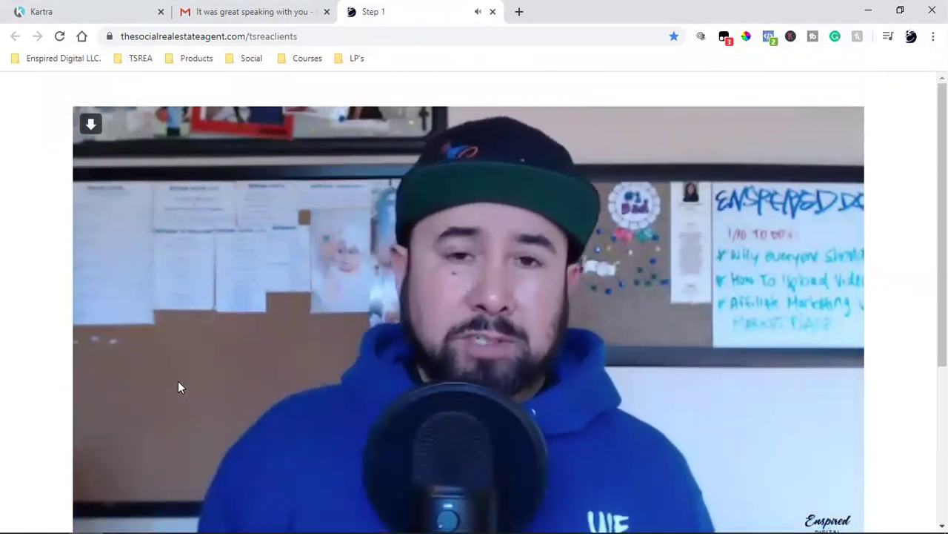
# - Check the start button below the Step 1 video and pause the playback
pyautogui.scroll(-5, 178, 386)
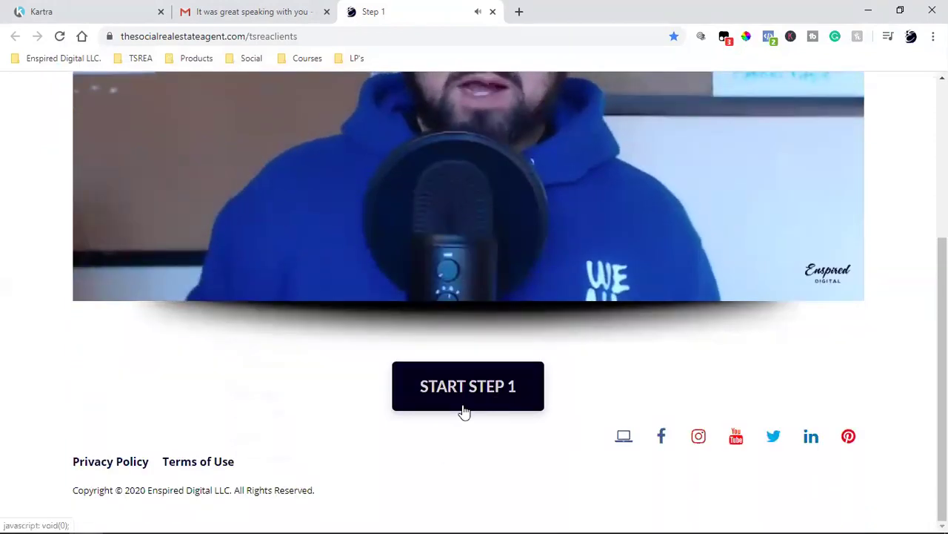
pyautogui.scroll(2, 464, 412)
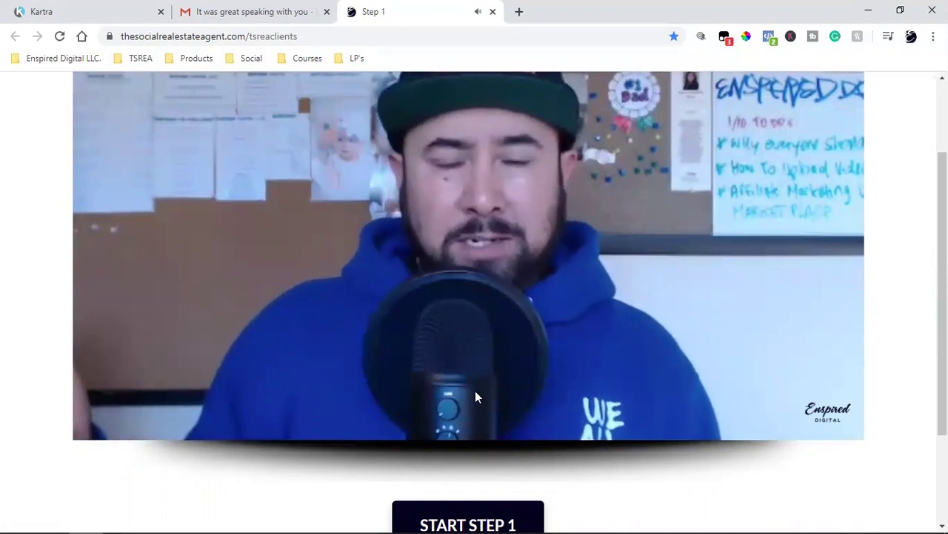
pyautogui.click(102, 419)
# - Open the Start Step 1 sign-up form, replace the first name and e-mail address with the test contact's details, and submit it
pyautogui.scroll(-2, 415, 422)
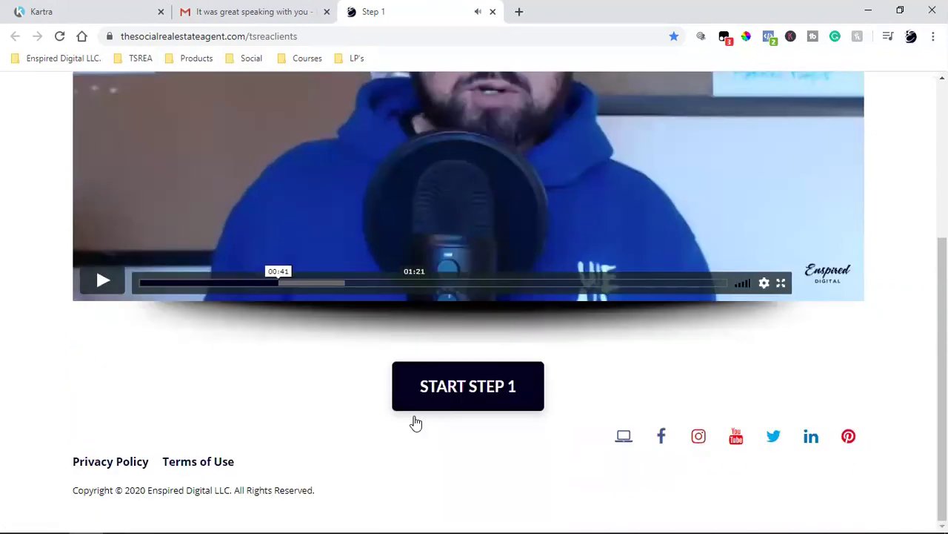
pyautogui.click(446, 406)
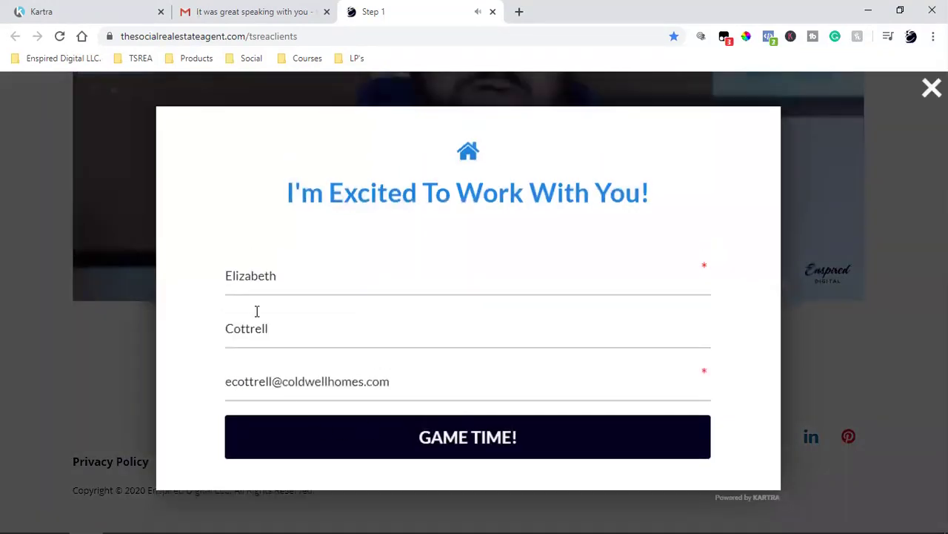
pyautogui.doubleClick(251, 285)
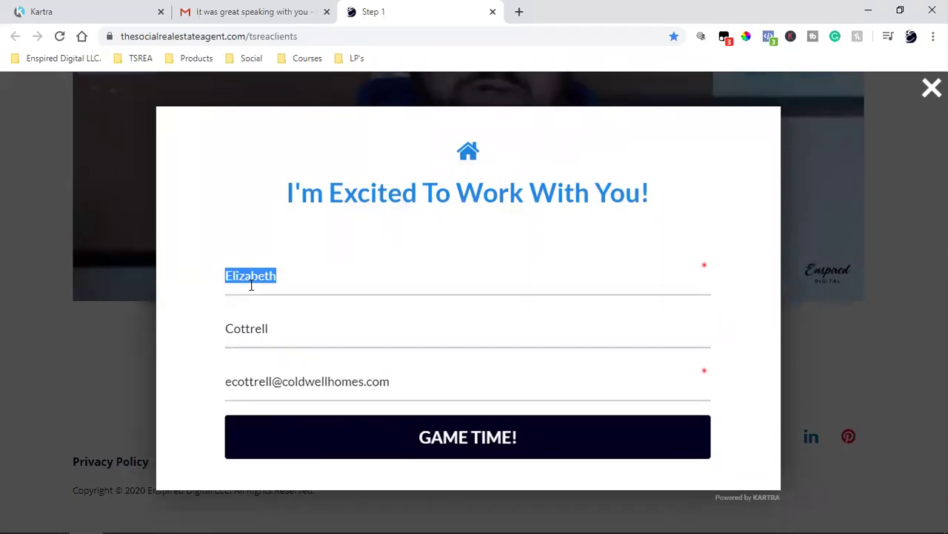
pyautogui.write('Dave')
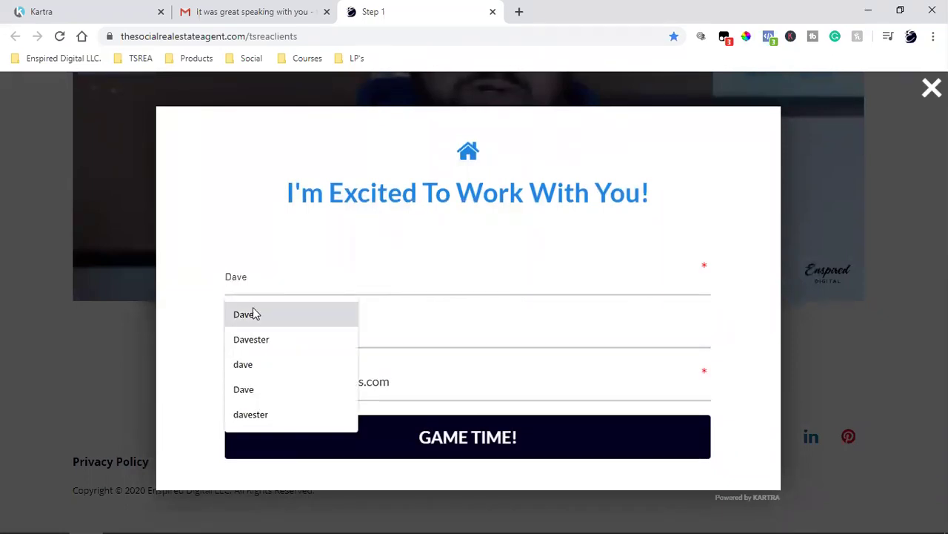
pyautogui.click(255, 311)
pyautogui.tripleClick(295, 382)
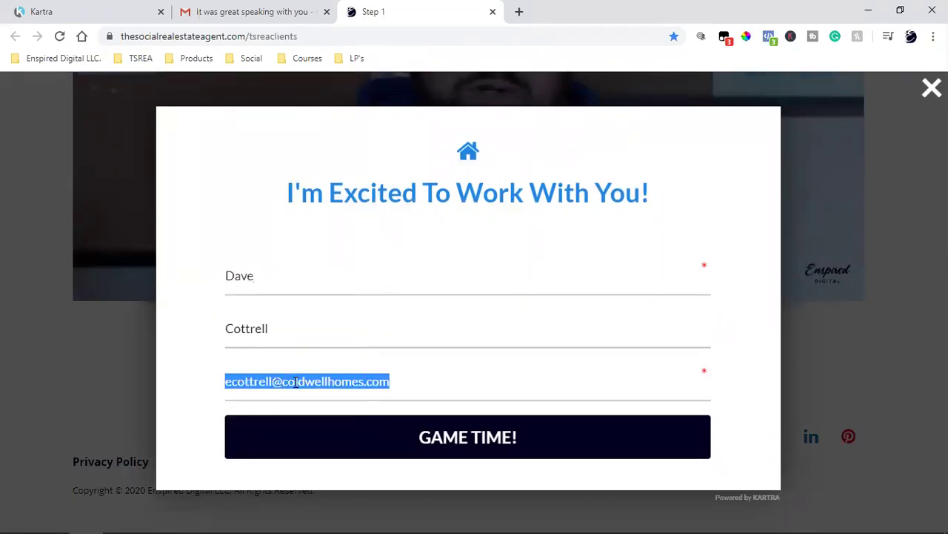
pyautogui.write('the')
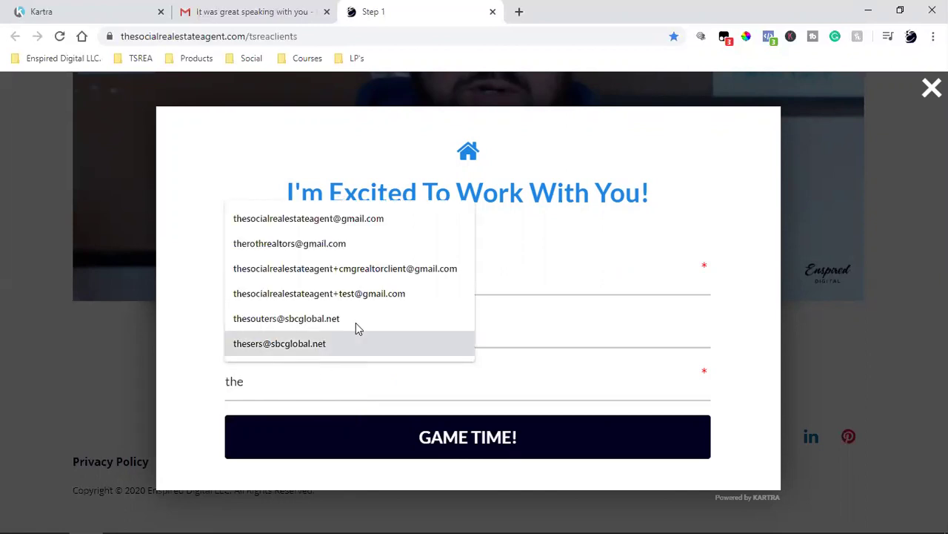
pyautogui.click(398, 268)
pyautogui.click(430, 450)
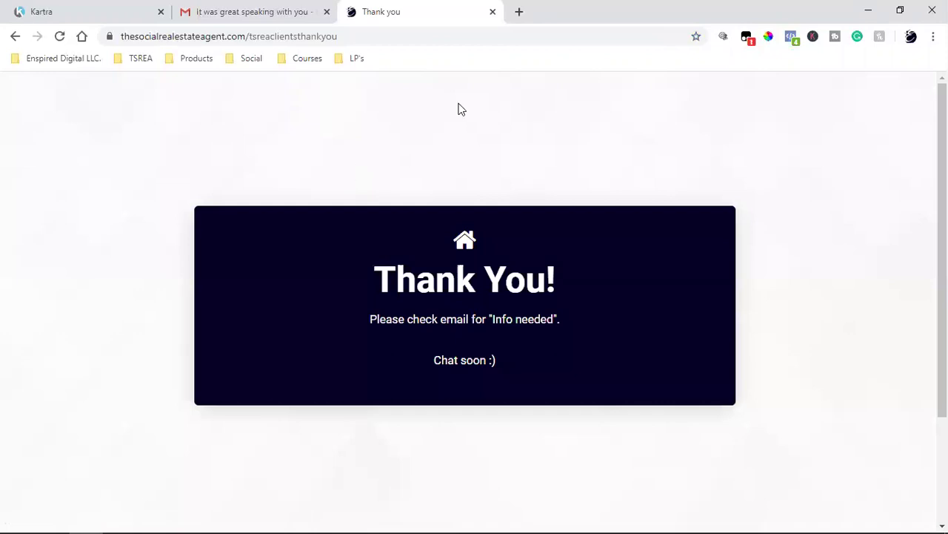
# - Examine the pixel events fired on the Thank You page with Facebook Pixel Helper
pyautogui.click(792, 35)
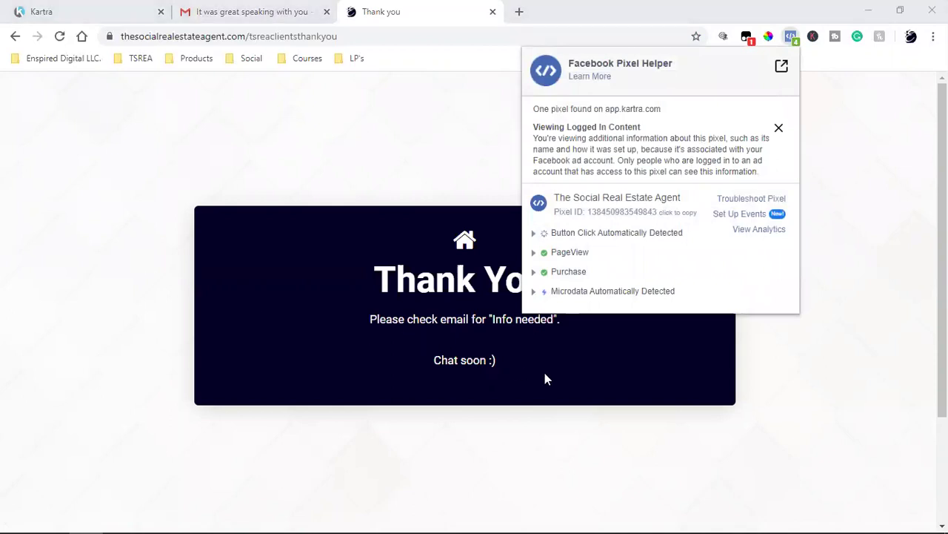
pyautogui.click(805, 390)
pyautogui.click(792, 37)
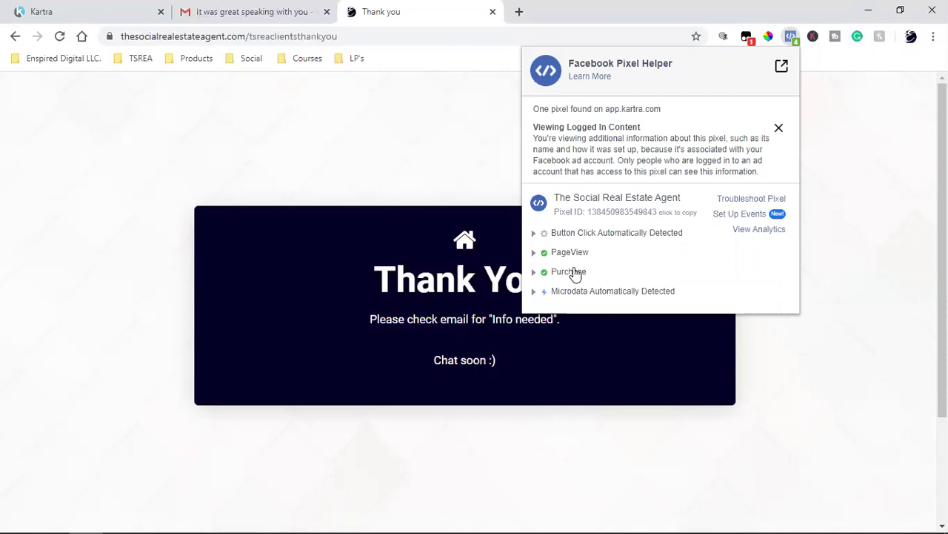
pyautogui.click(874, 179)
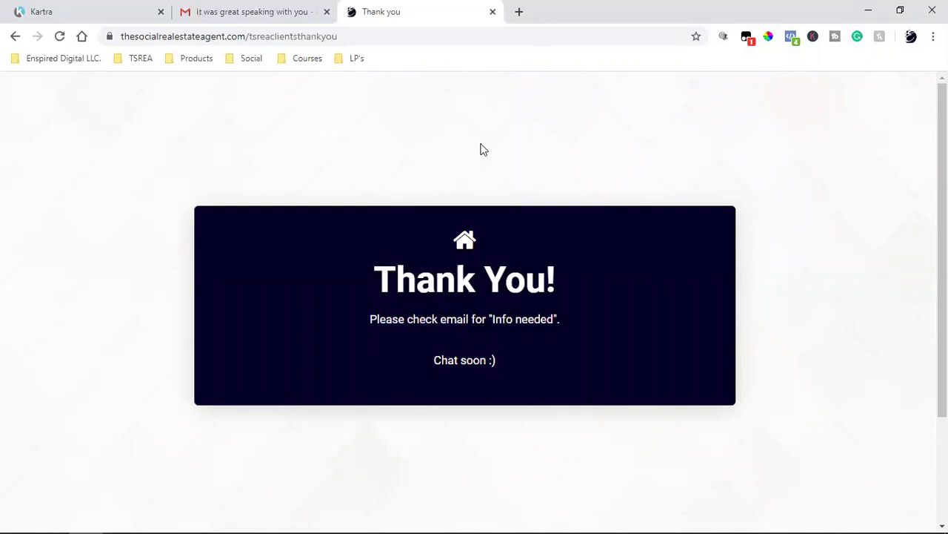
# - Reopen the Step 1 page from the email's link, and review the email and the landing page once more
pyautogui.click(231, 6)
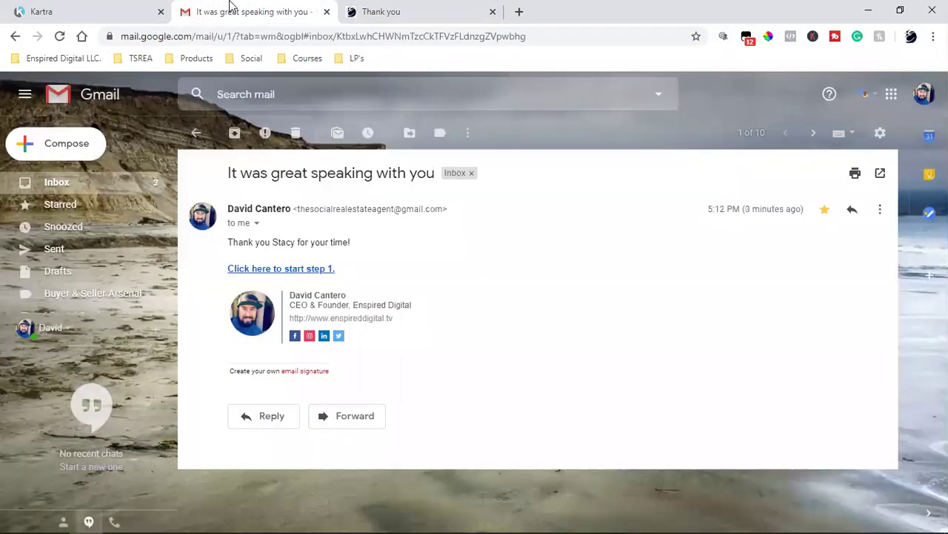
pyautogui.click(308, 272)
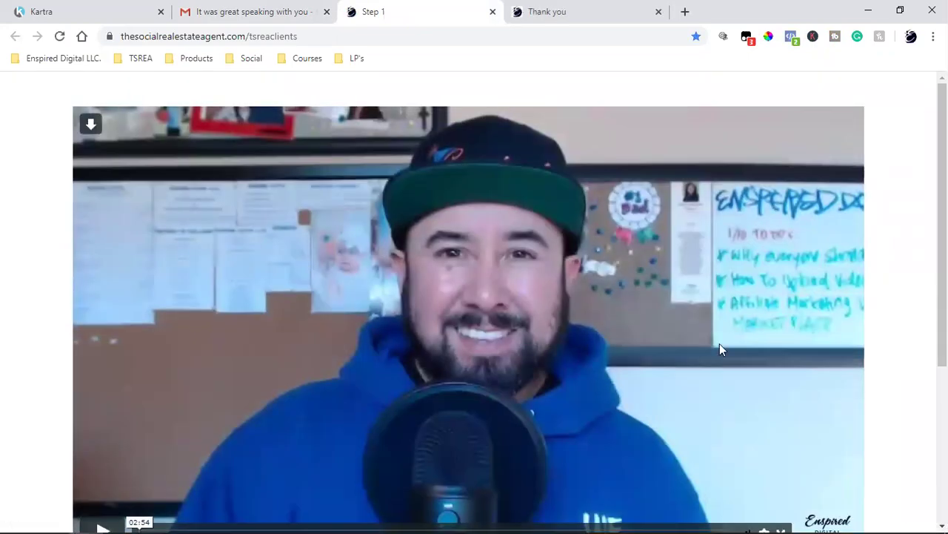
pyautogui.click(268, 9)
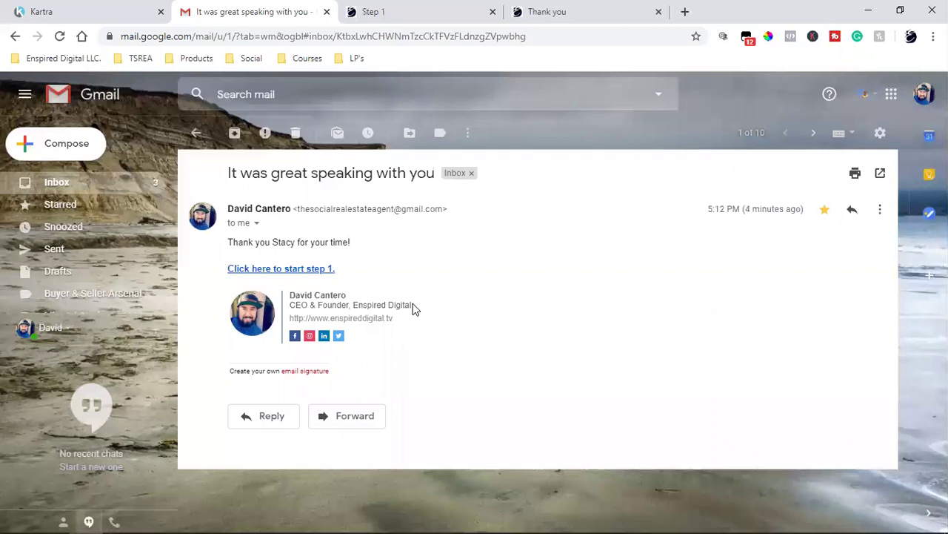
pyautogui.click(422, 9)
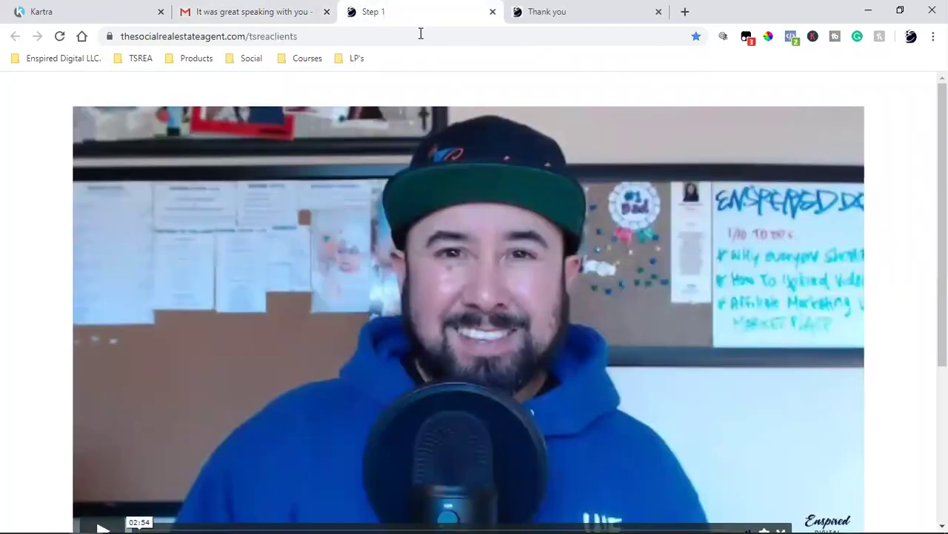
# - Inspect the Step 1 page's pixel with Facebook Pixel Helper, and look over the landing page again
pyautogui.click(792, 36)
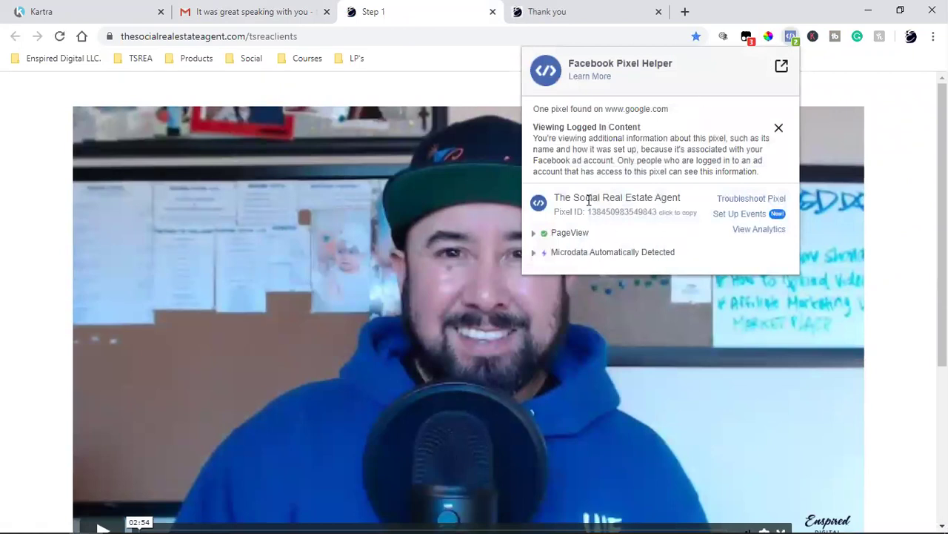
pyautogui.click(898, 195)
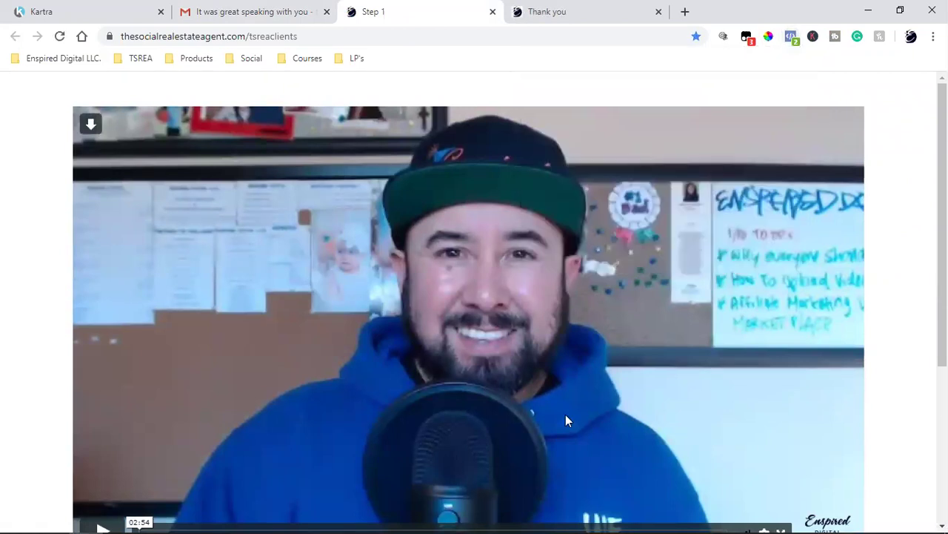
pyautogui.scroll(-3, 559, 197)
pyautogui.scroll(3, 510, 309)
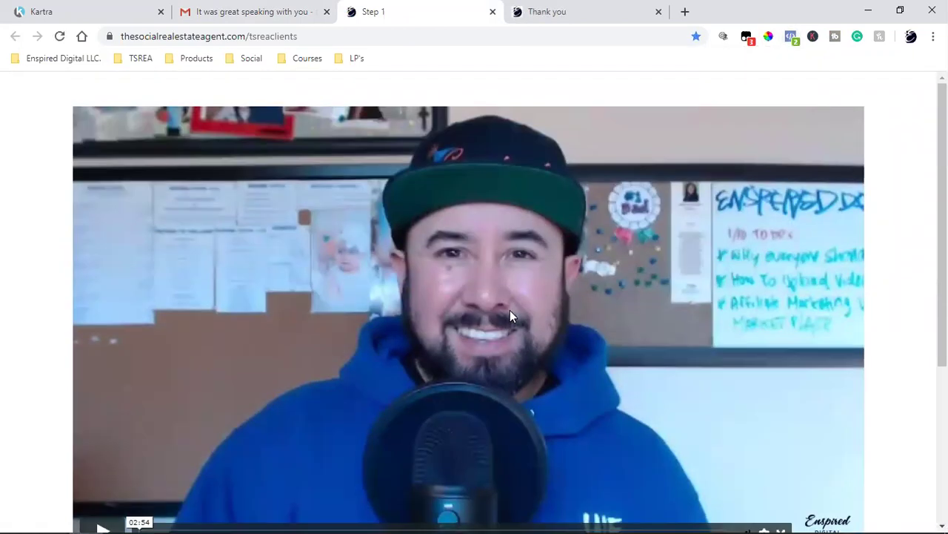
pyautogui.scroll(-3, 415, 445)
# - Review the Thank You page and inspect its pixel events with Facebook Pixel Helper
pyautogui.click(561, 9)
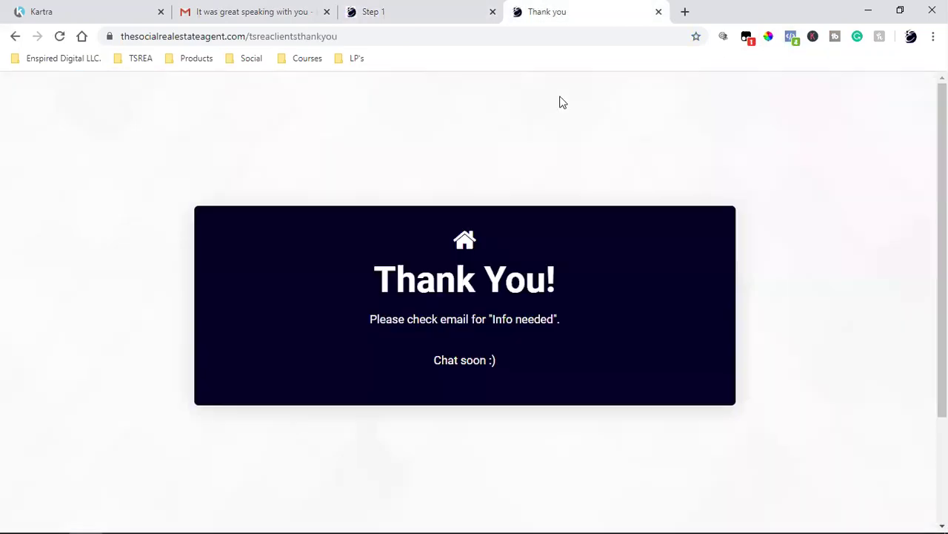
pyautogui.scroll(-3, 798, 368)
pyautogui.scroll(3, 798, 368)
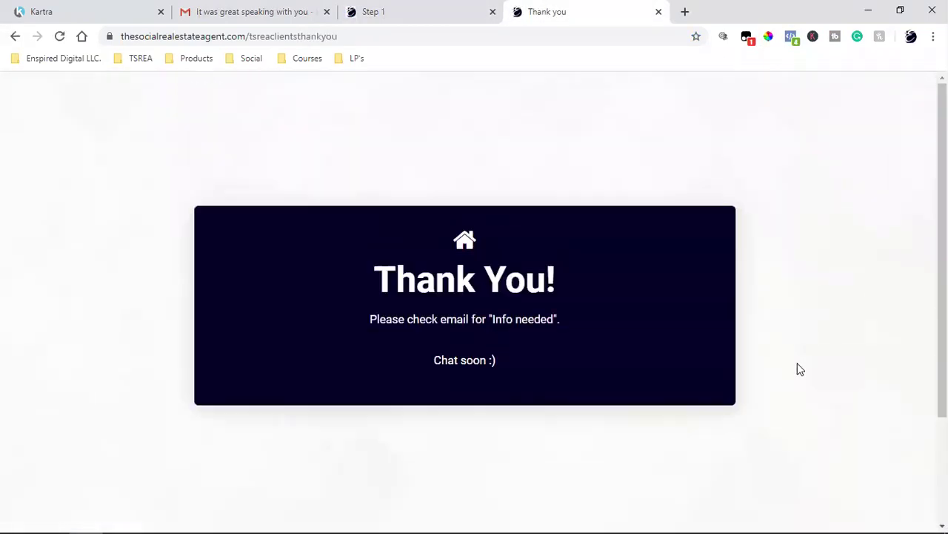
pyautogui.click(792, 36)
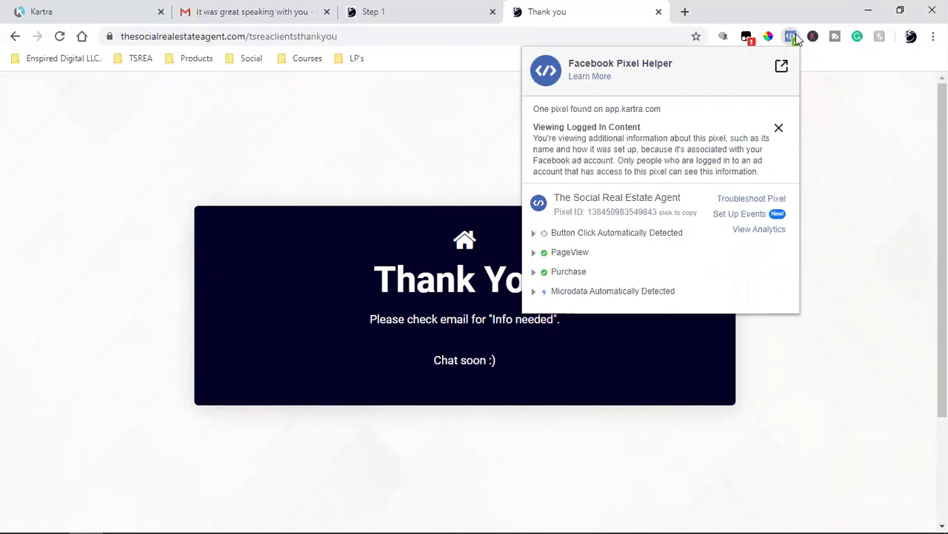
pyautogui.click(881, 320)
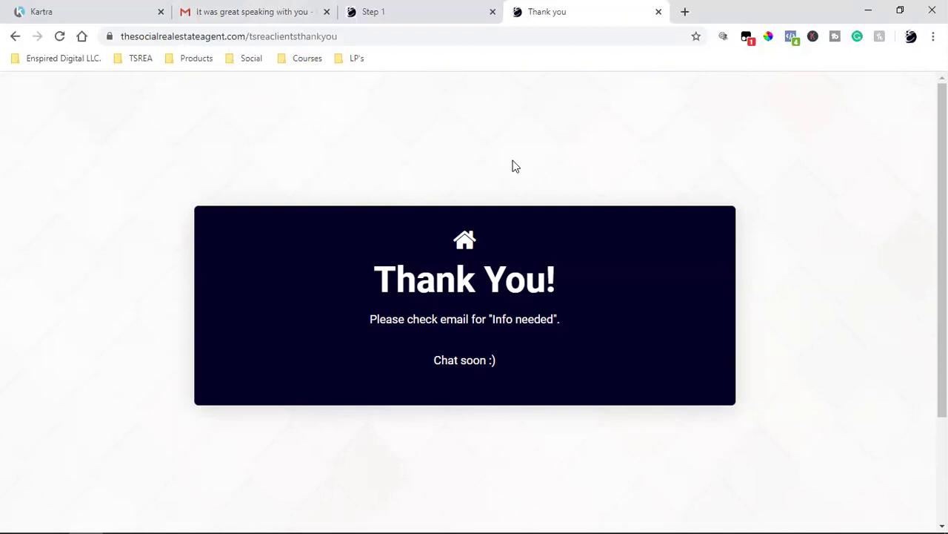
# - Return to the Gmail inbox and check for the "Info needed" email
pyautogui.click(226, 8)
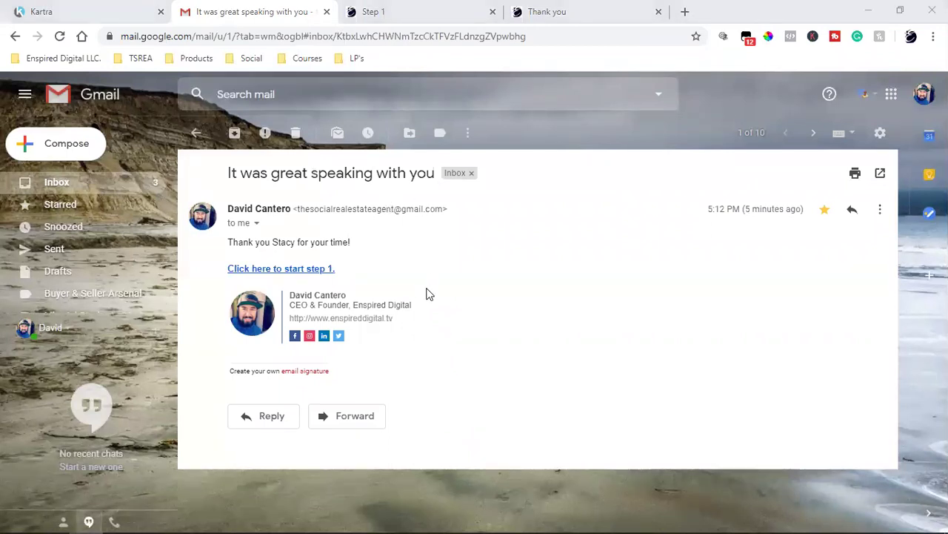
pyautogui.click(73, 184)
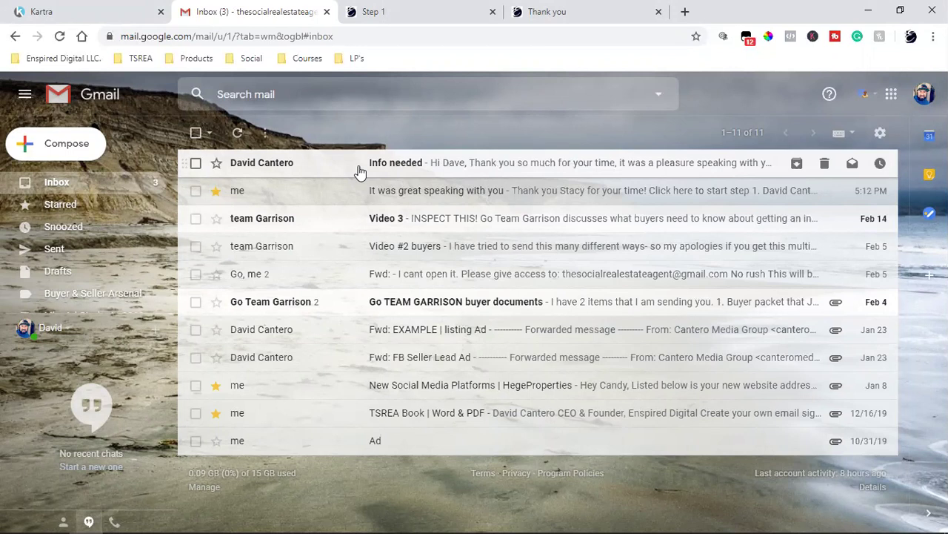
# - Switch to Kartra, open the email sequences, and review the active leads of the TSREA Clients sequence
pyautogui.click(94, 6)
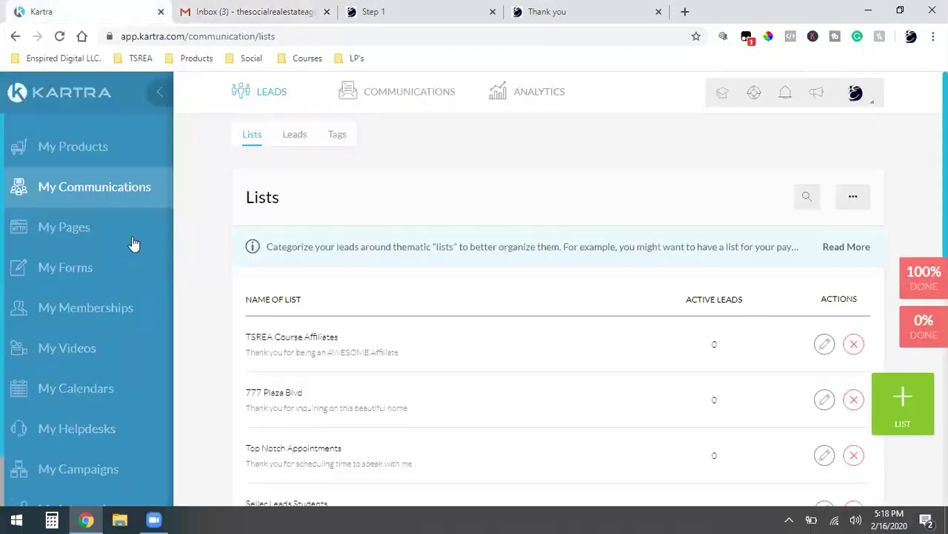
pyautogui.moveTo(411, 88)
pyautogui.click(397, 141)
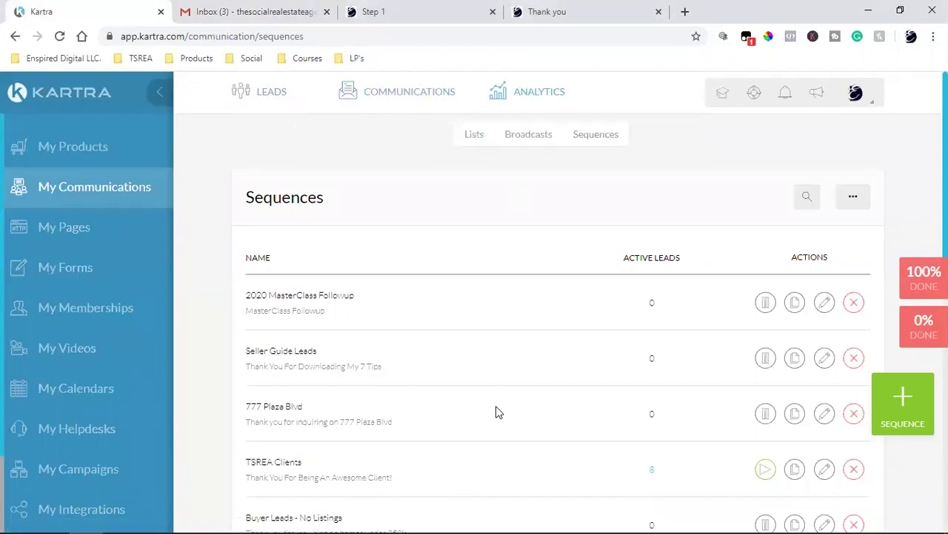
pyautogui.scroll(-2, 497, 409)
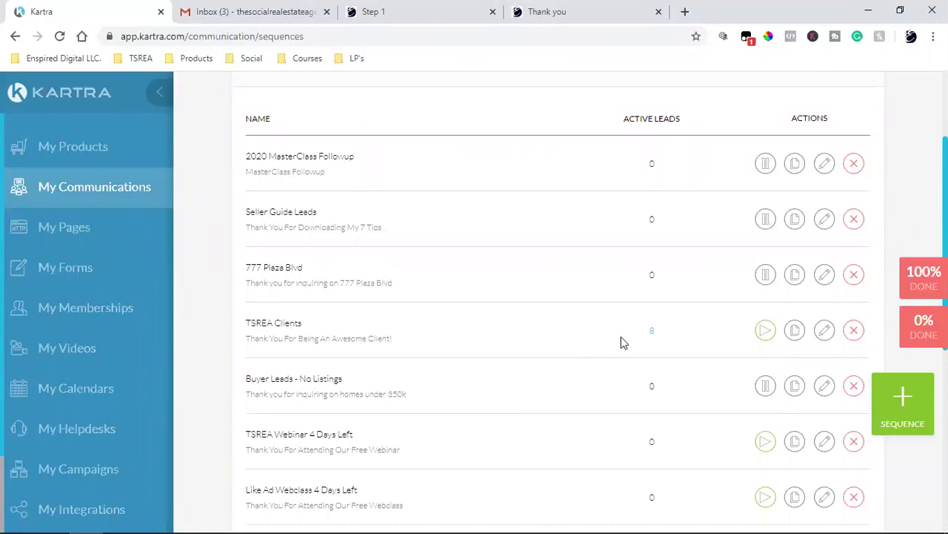
pyautogui.click(652, 337)
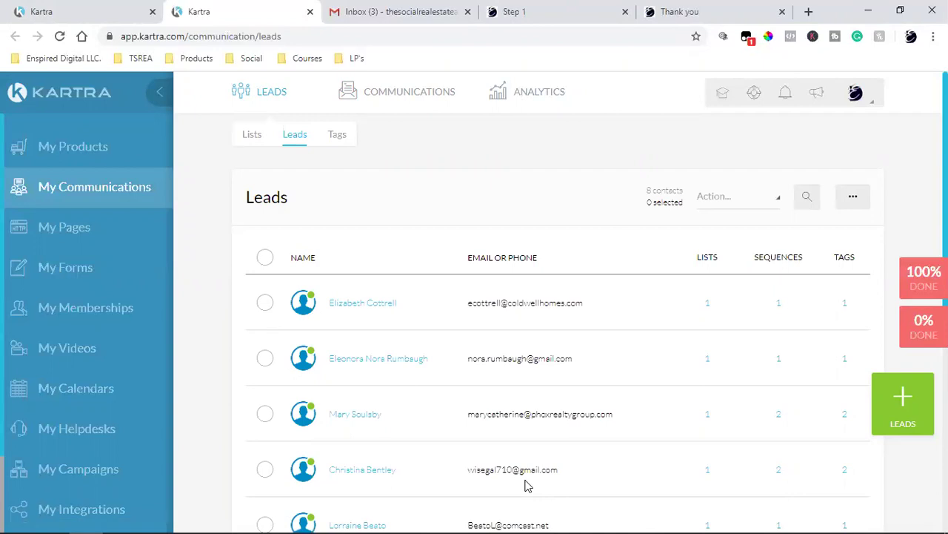
pyautogui.scroll(-4, 525, 485)
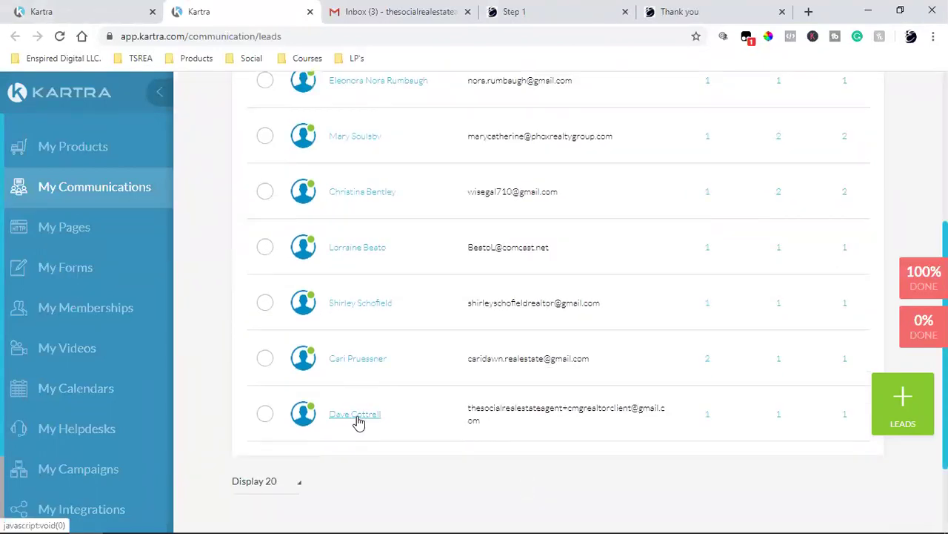
pyautogui.scroll(4, 629, 384)
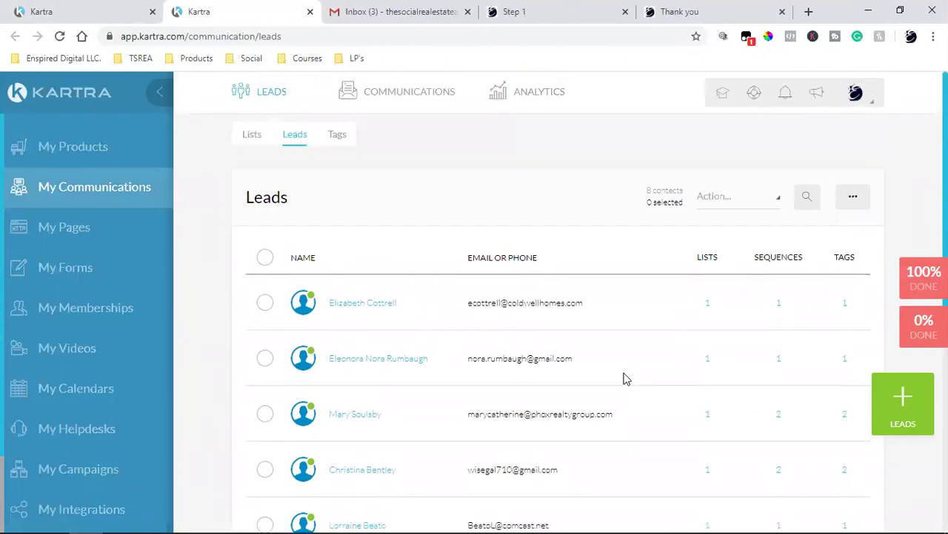
# - Delete the test contact's lead at the end of the leads list and dismiss the resulting message
pyautogui.scroll(-2, 625, 379)
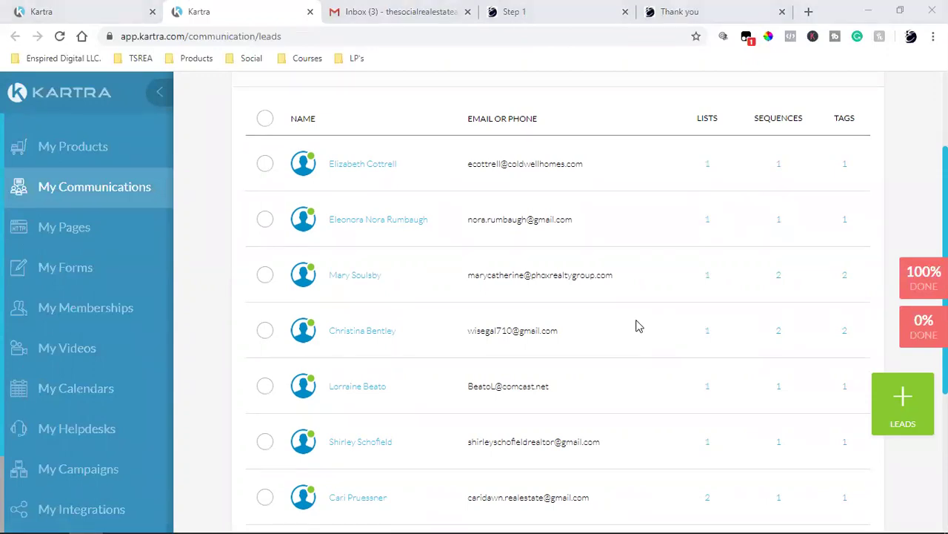
pyautogui.scroll(-2, 638, 324)
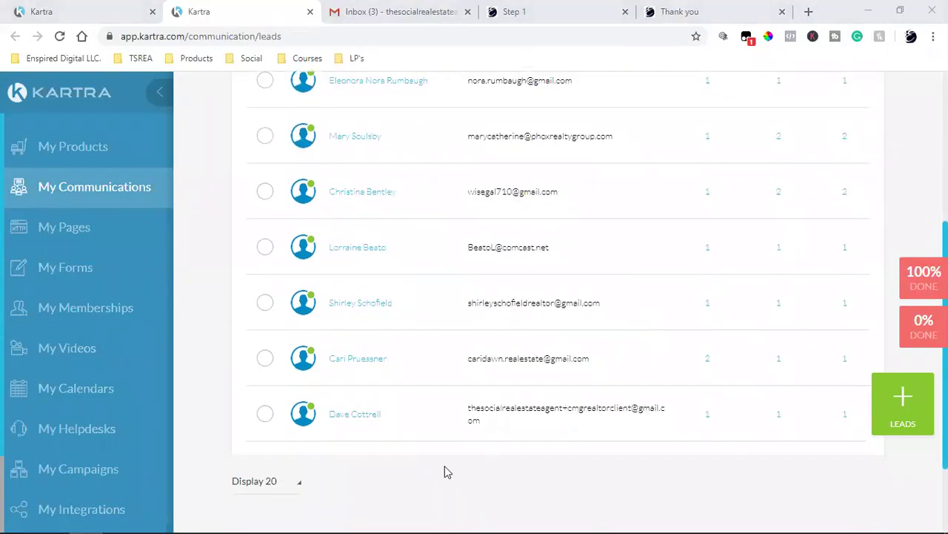
pyautogui.click(268, 419)
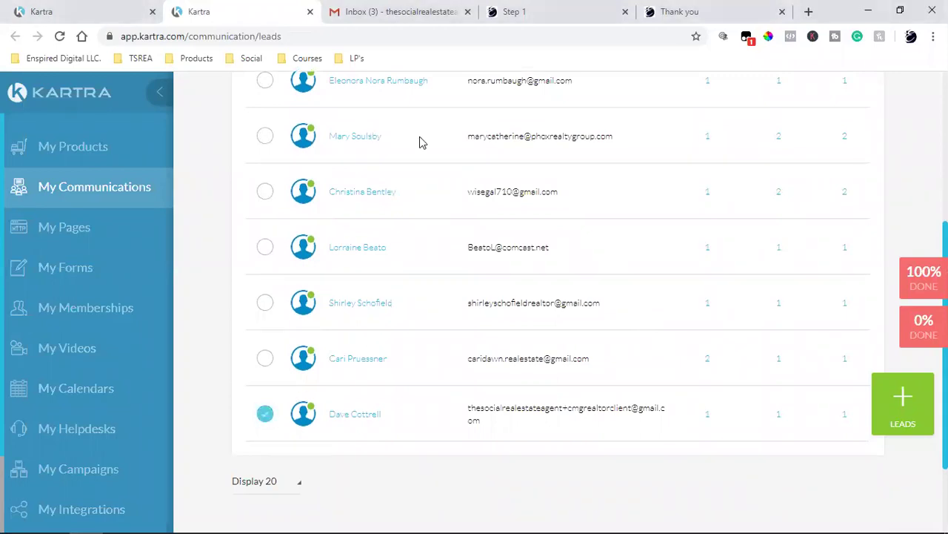
pyautogui.scroll(4, 419, 142)
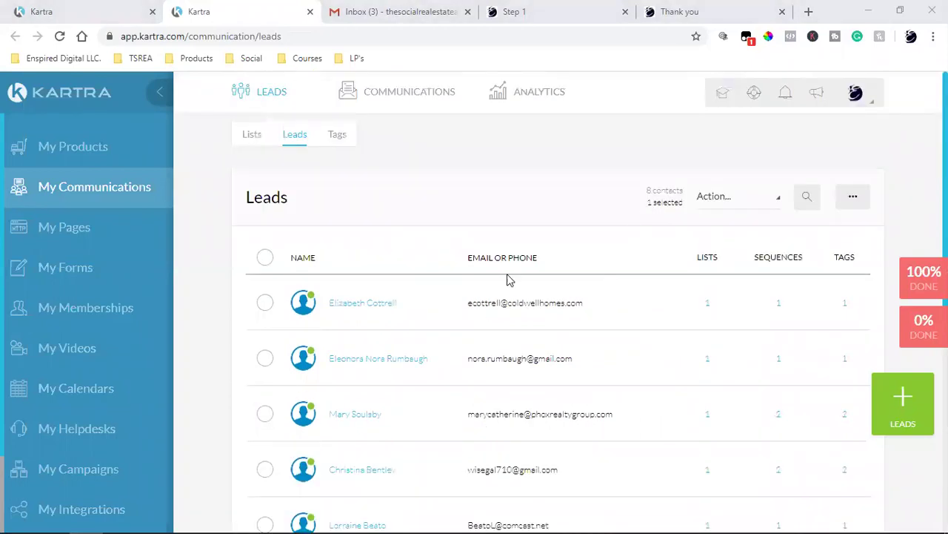
pyautogui.click(733, 203)
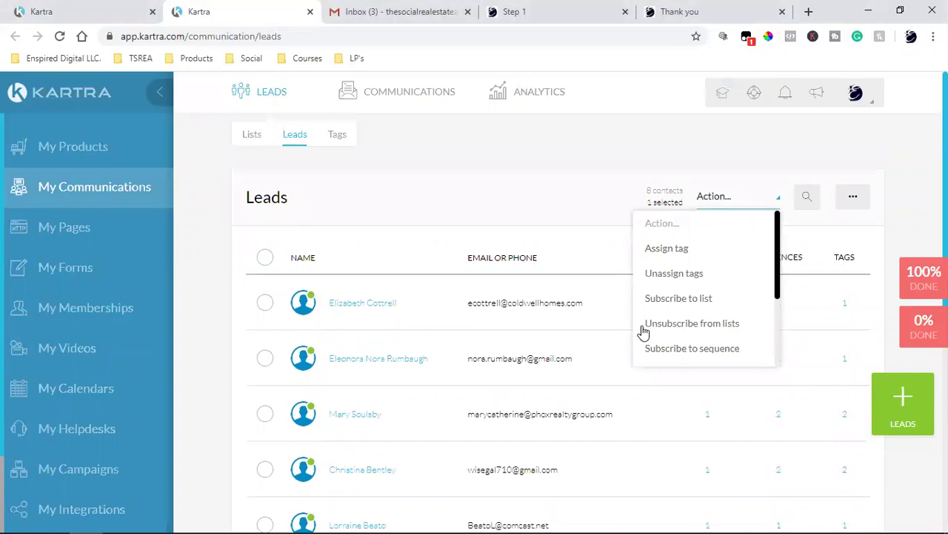
pyautogui.scroll(-3, 643, 333)
pyautogui.click(698, 352)
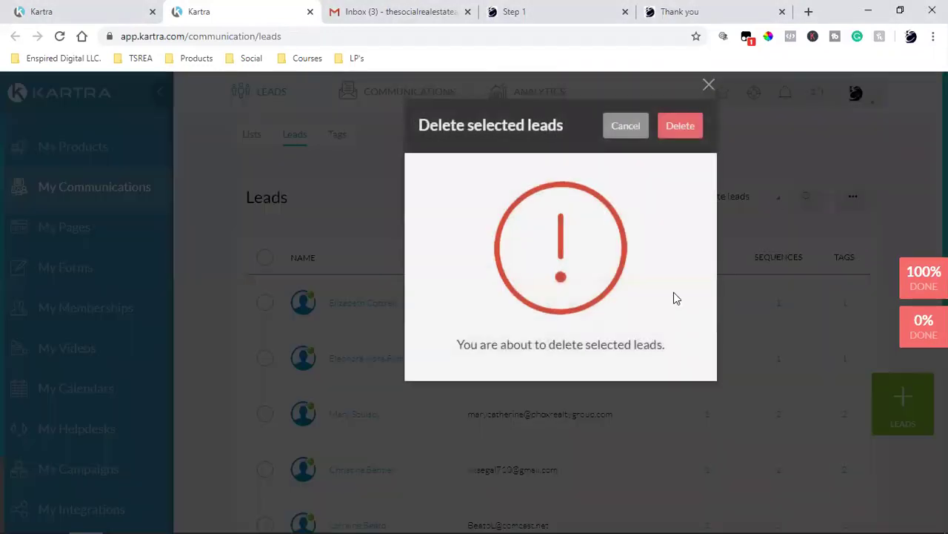
pyautogui.click(678, 128)
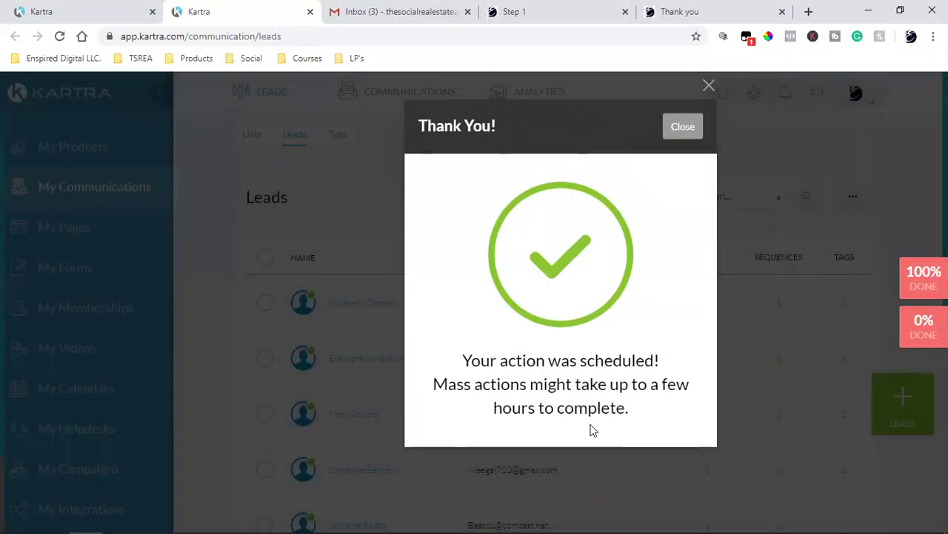
pyautogui.click(690, 128)
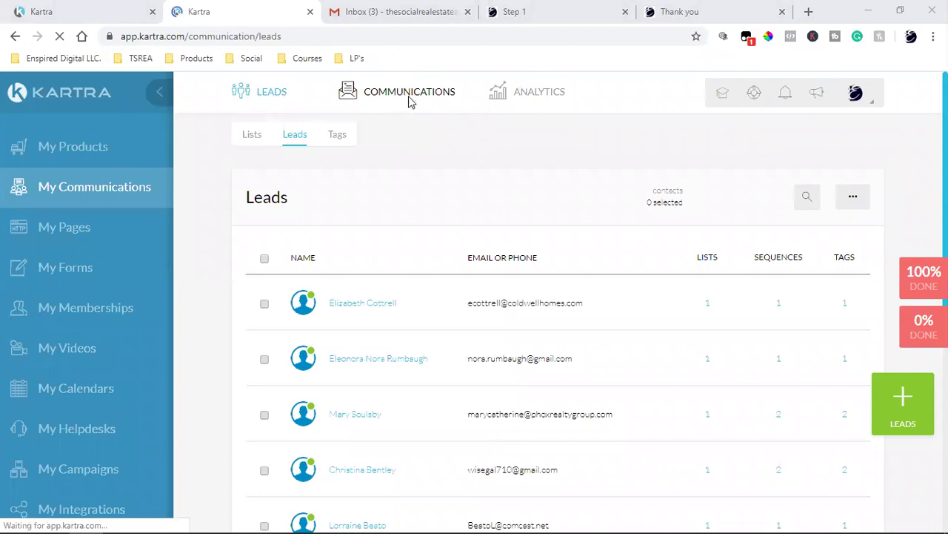
# - Try to open the sequences in the second Kartra tab, then close that tab and return to the original sequences page
pyautogui.moveTo(409, 100)
pyautogui.click(402, 140)
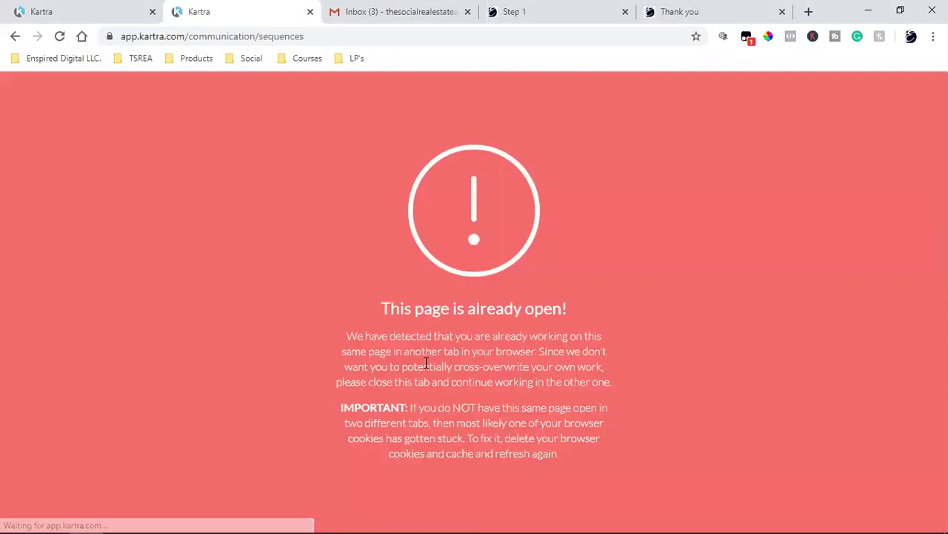
pyautogui.click(309, 12)
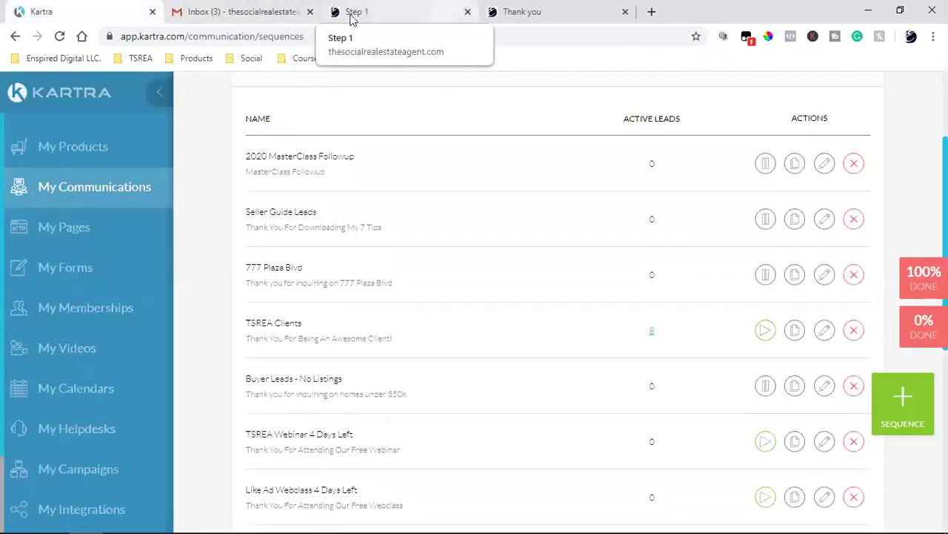
pyautogui.click(222, 11)
pyautogui.click(112, 7)
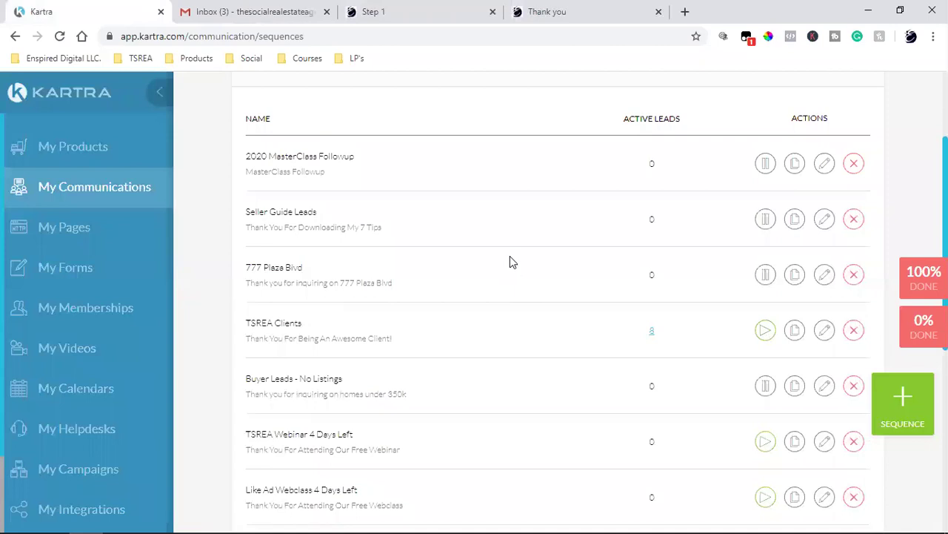
# - Open the TSREA Clients sequence for editing
pyautogui.click(824, 335)
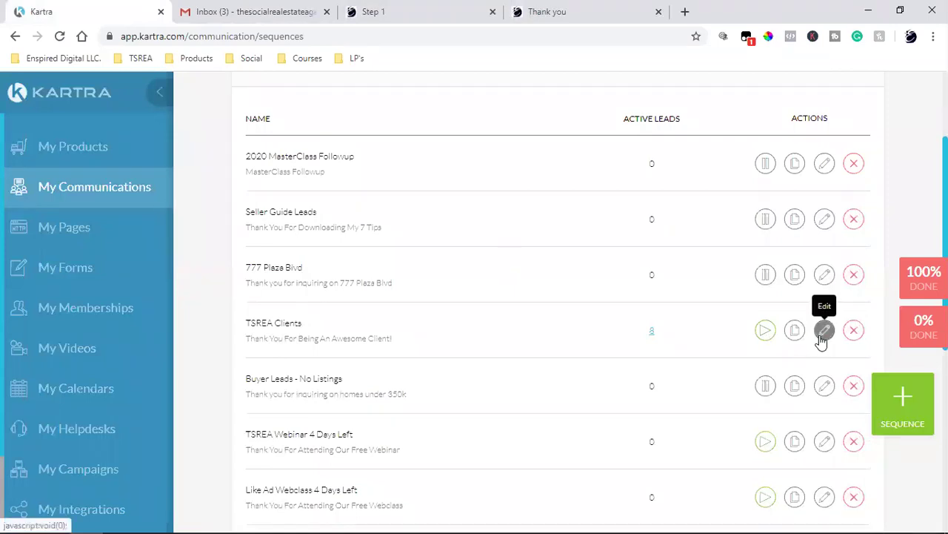
pyautogui.click(824, 329)
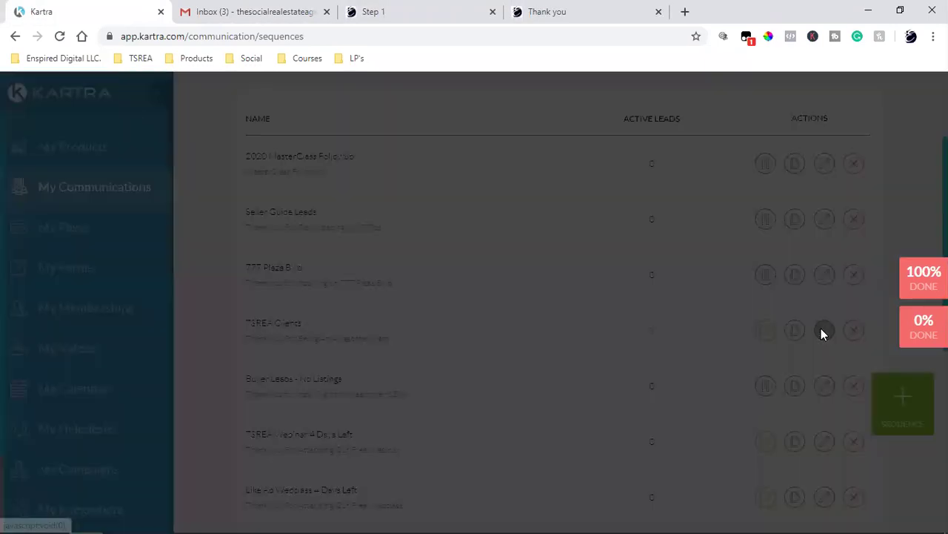
pyautogui.click(685, 126)
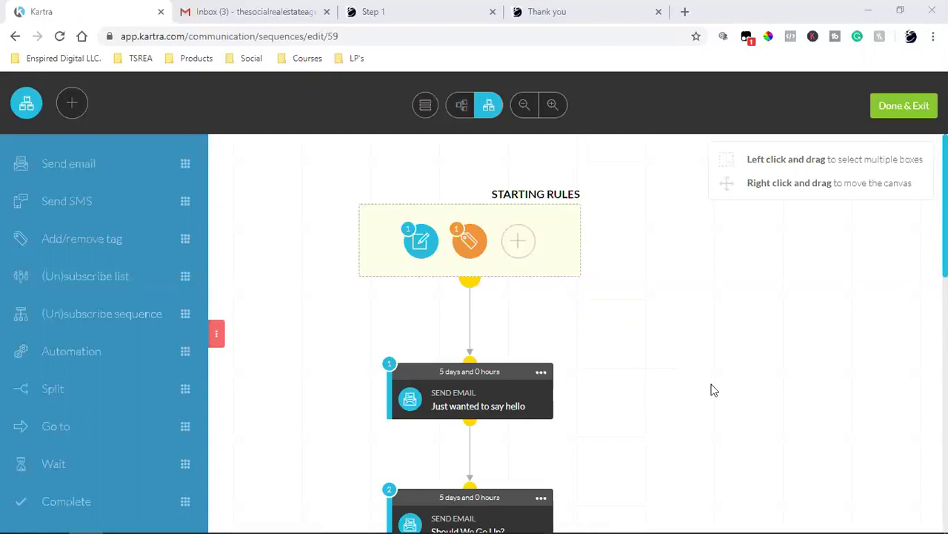
# - Review the sequence's starting rules and follow-up emails, including the available actions for the "Should We Go Up?" email
pyautogui.scroll(-2, 714, 387)
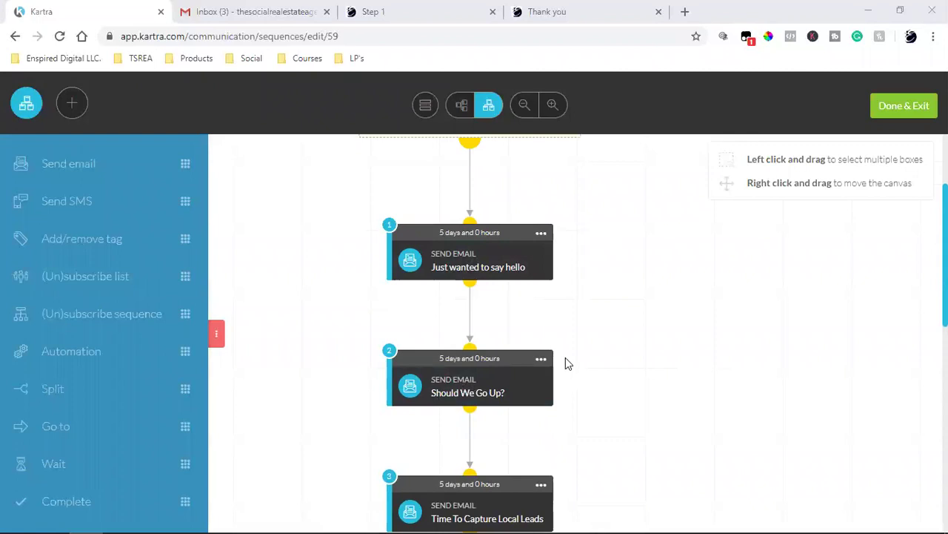
pyautogui.click(541, 358)
pyautogui.scroll(2, 728, 324)
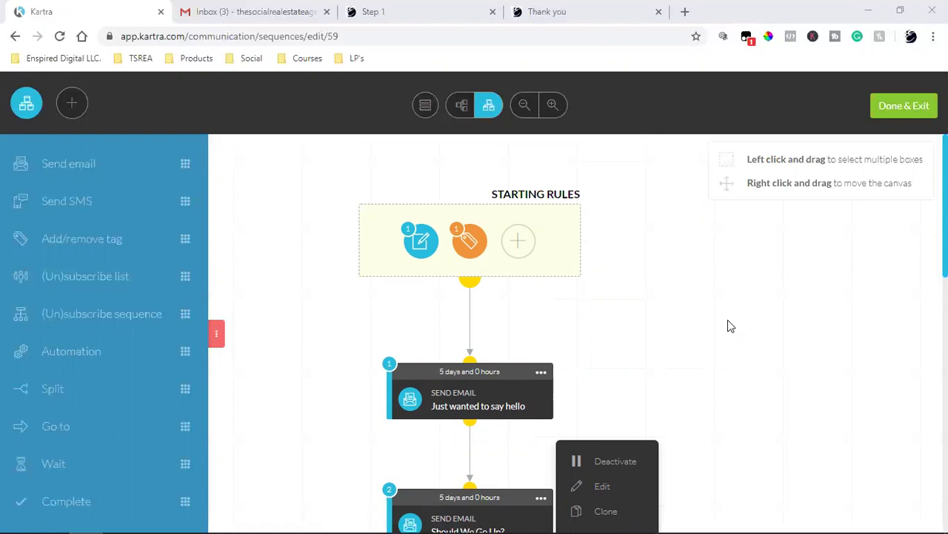
pyautogui.click(728, 320)
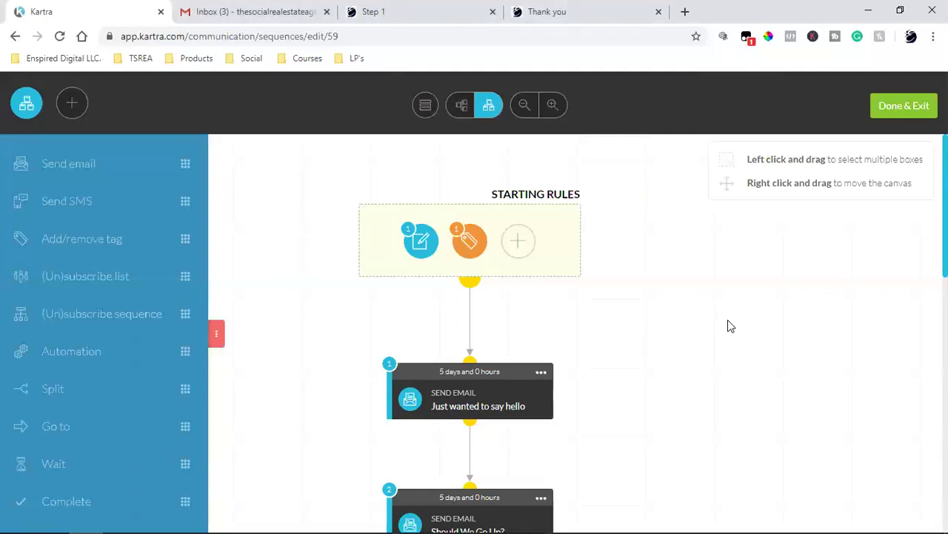
# - Return to the Step 1 page and open its sign-up form for review
pyautogui.click(393, 8)
pyautogui.scroll(3, 459, 453)
pyautogui.scroll(-3, 459, 454)
pyautogui.click(485, 408)
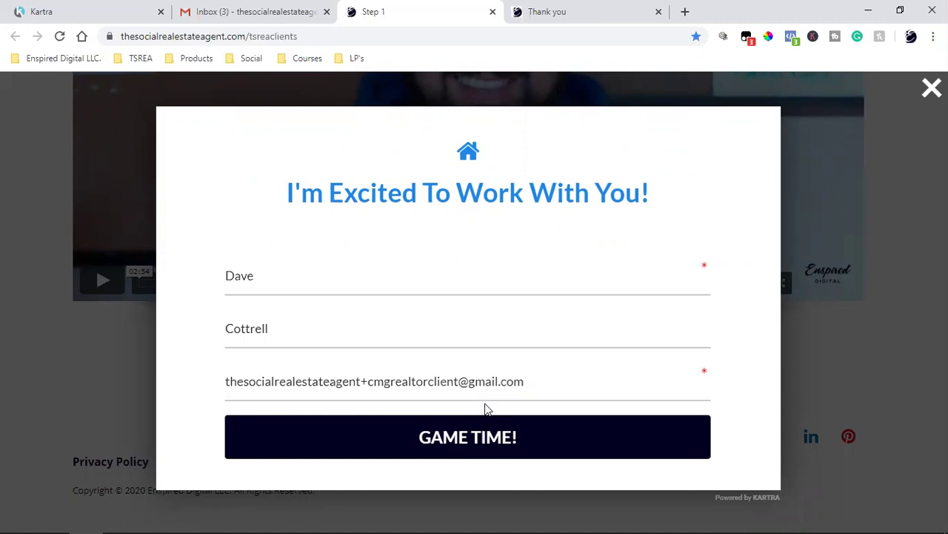
# - Recheck the Thank You page's pixel events with Facebook Pixel Helper
pyautogui.click(557, 9)
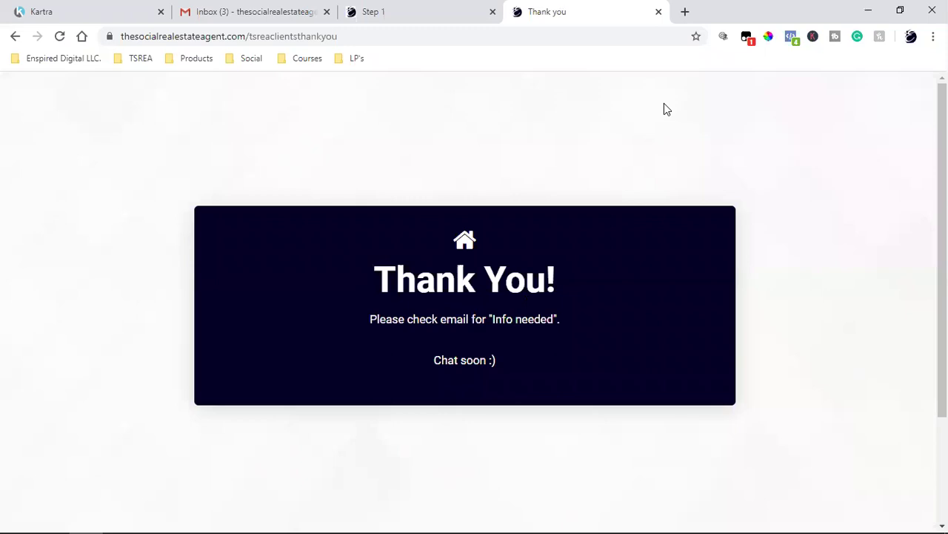
pyautogui.click(791, 36)
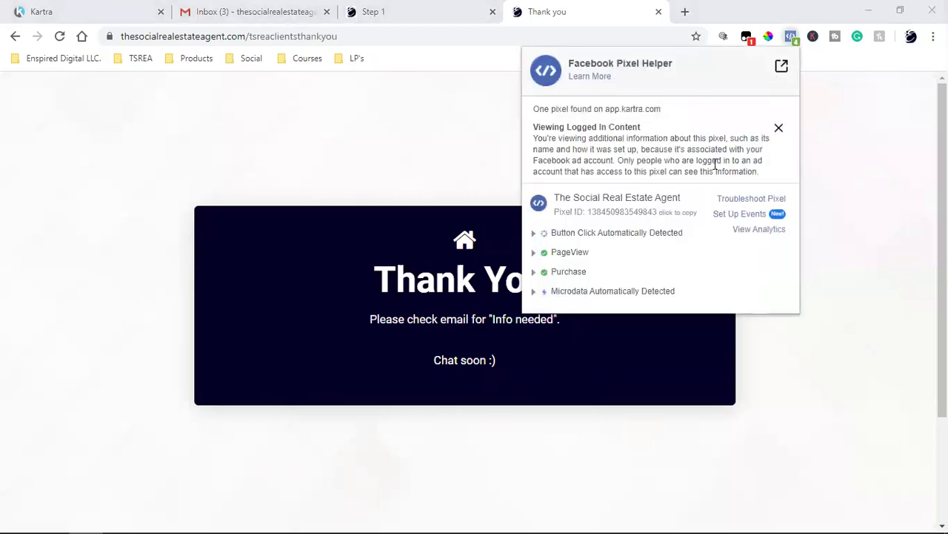
# - Compare the Thank You page with the Kartra sequence and review its follow-up emails from the starting rules through to completion
pyautogui.click(81, 7)
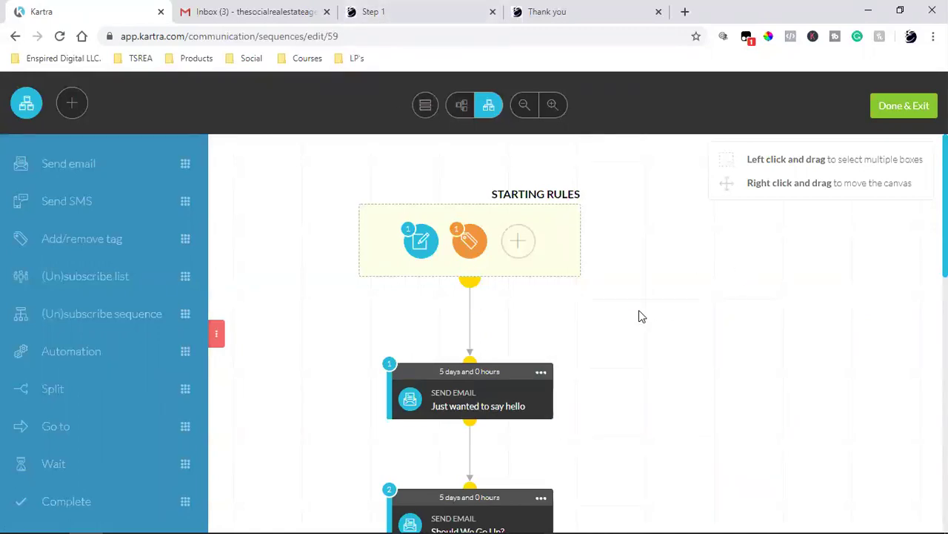
pyautogui.click(568, 8)
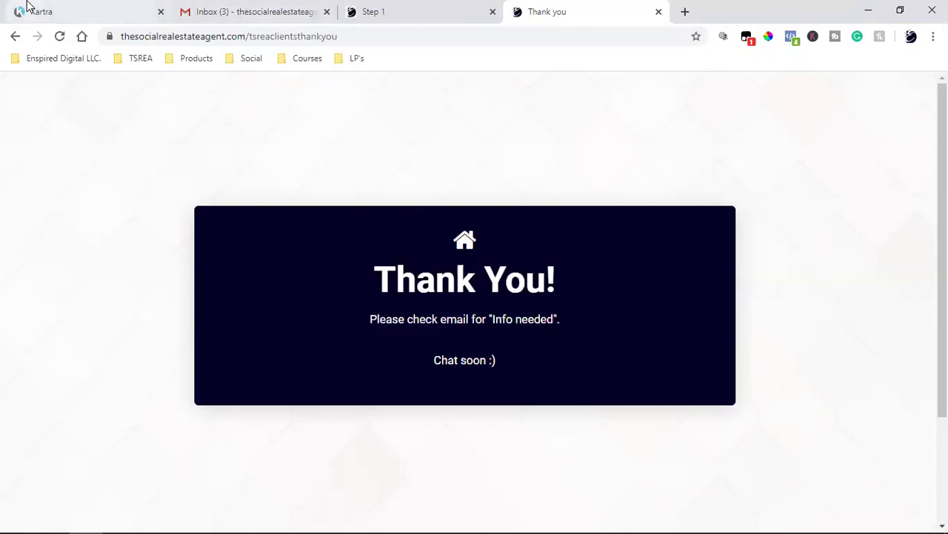
pyautogui.click(50, 11)
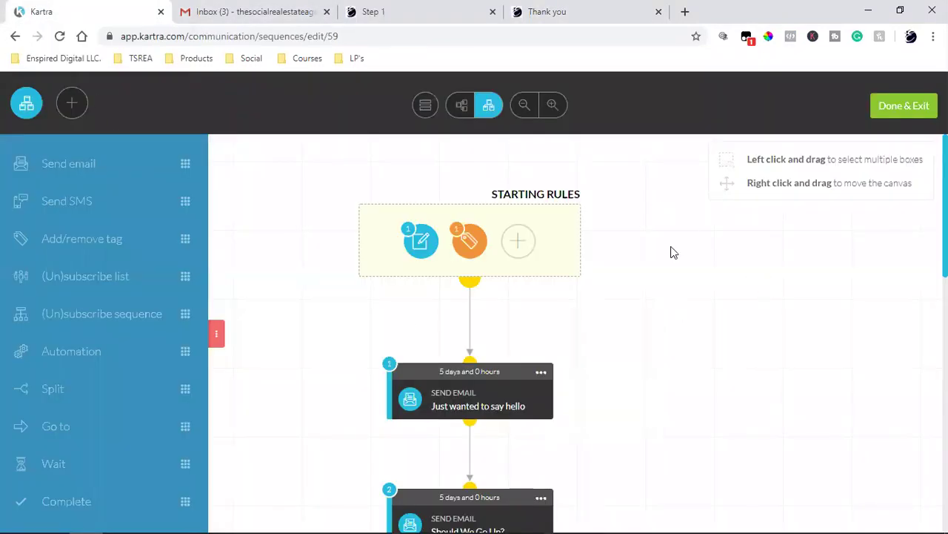
pyautogui.scroll(-2, 669, 265)
pyautogui.scroll(-8, 670, 264)
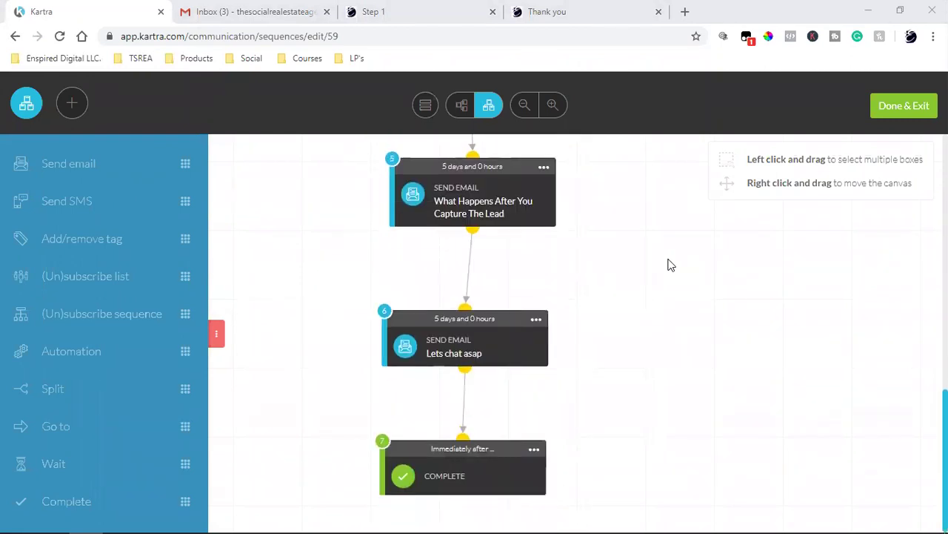
pyautogui.scroll(10, 669, 264)
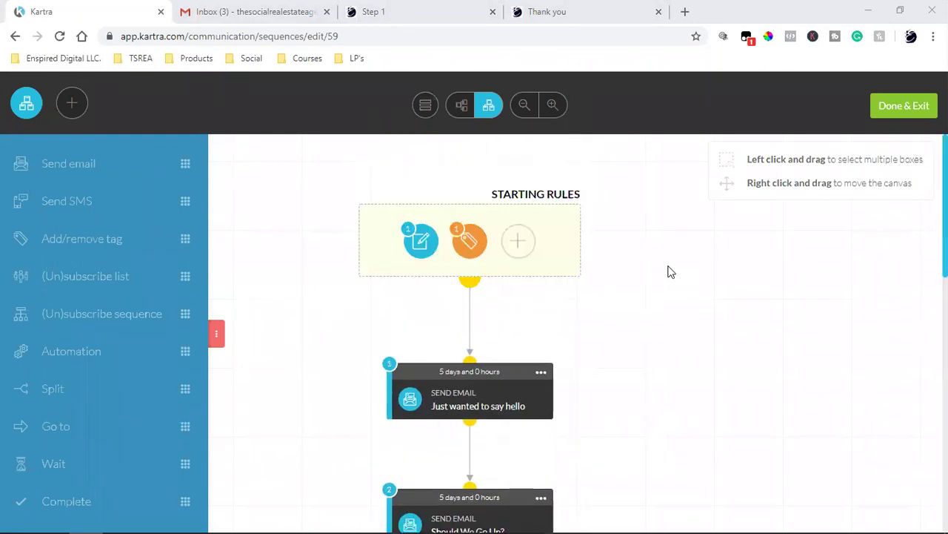
pyautogui.scroll(-4, 669, 272)
pyautogui.scroll(4, 669, 272)
pyautogui.scroll(-2, 660, 304)
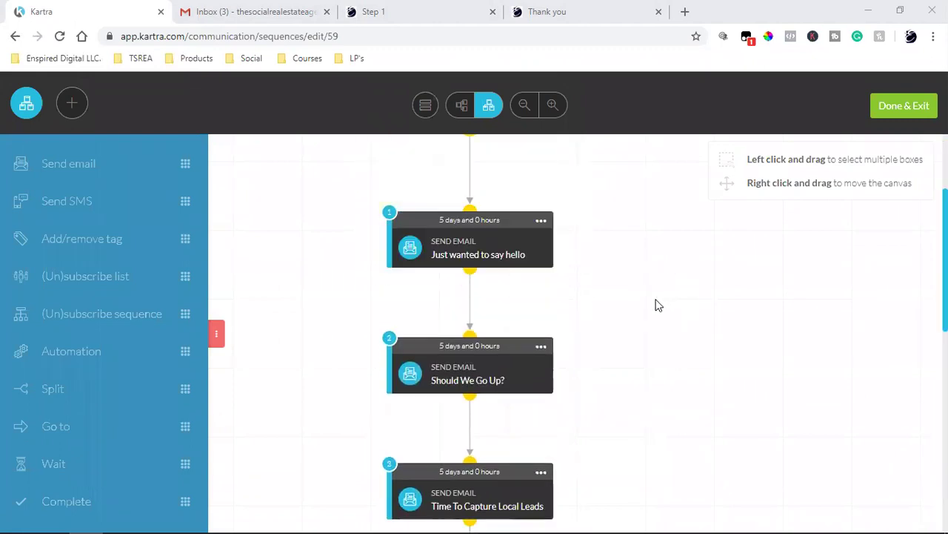
pyautogui.scroll(-5, 658, 305)
pyautogui.scroll(3, 658, 304)
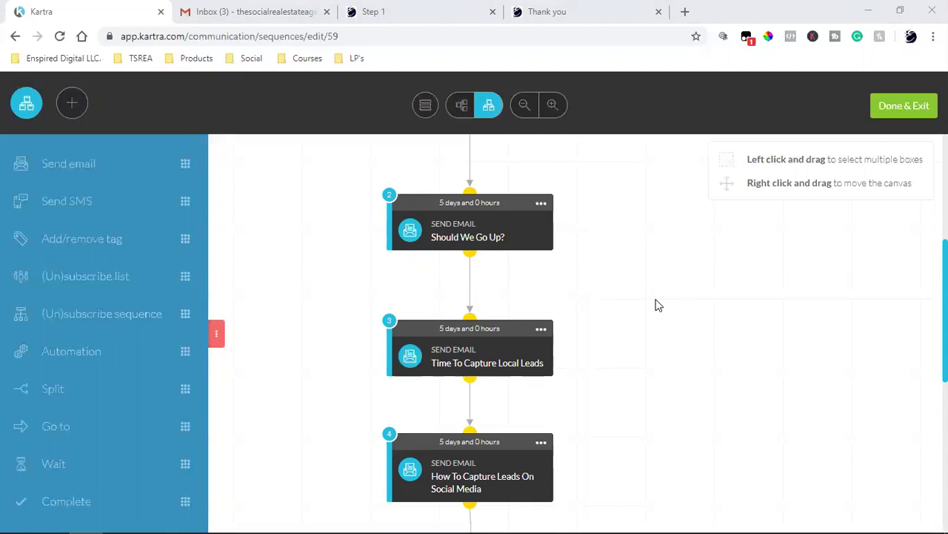
pyautogui.scroll(4, 658, 304)
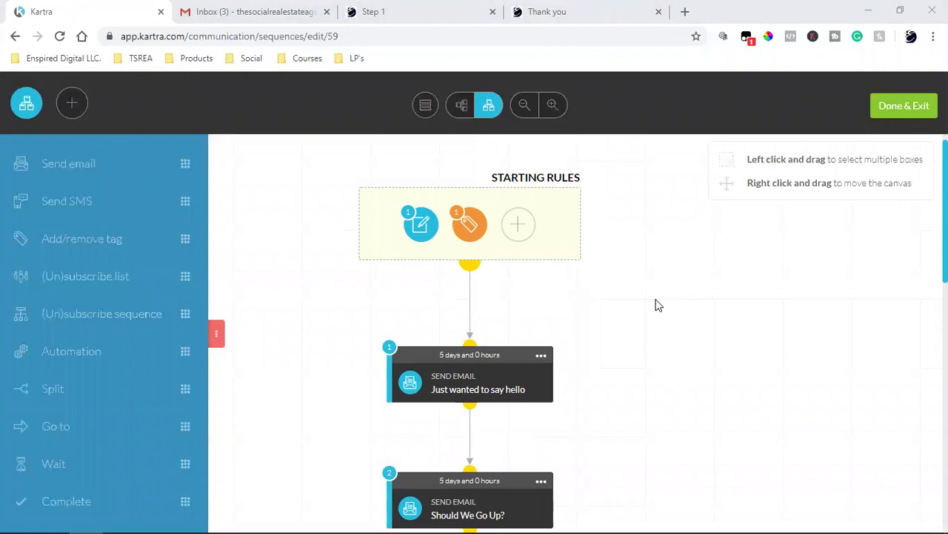
pyautogui.scroll(-2, 657, 305)
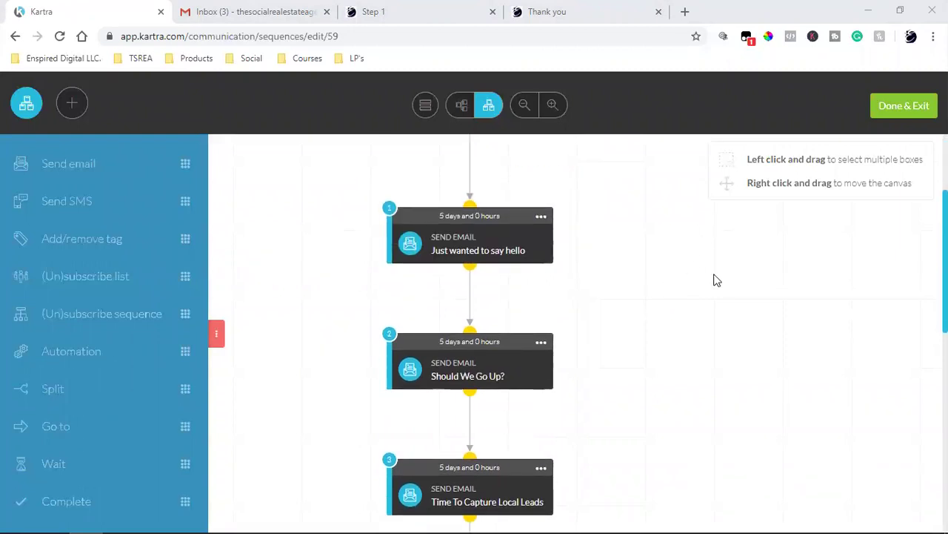
pyautogui.scroll(2, 719, 279)
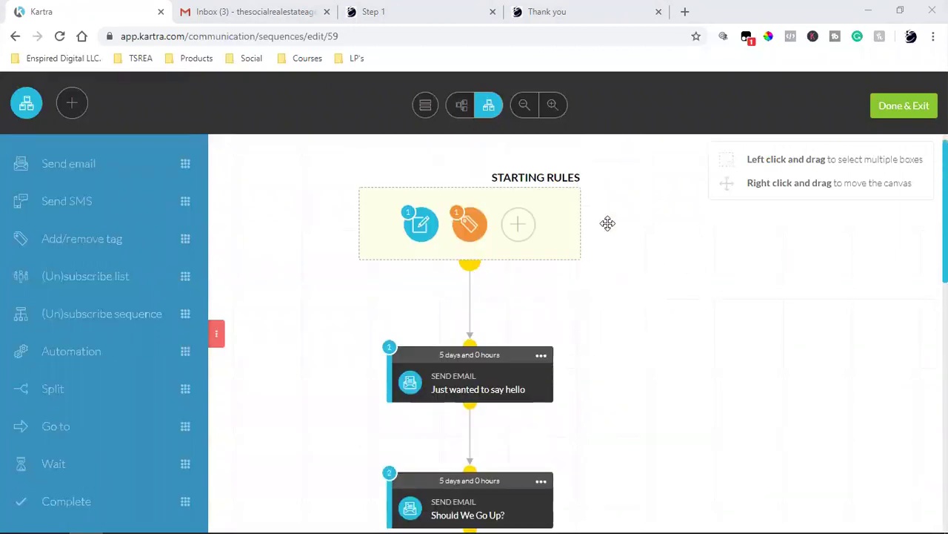
# - Check the sequence's opt-in form and tag starting rules against the Step 1 sign-up form, and save the rules
pyautogui.click(434, 217)
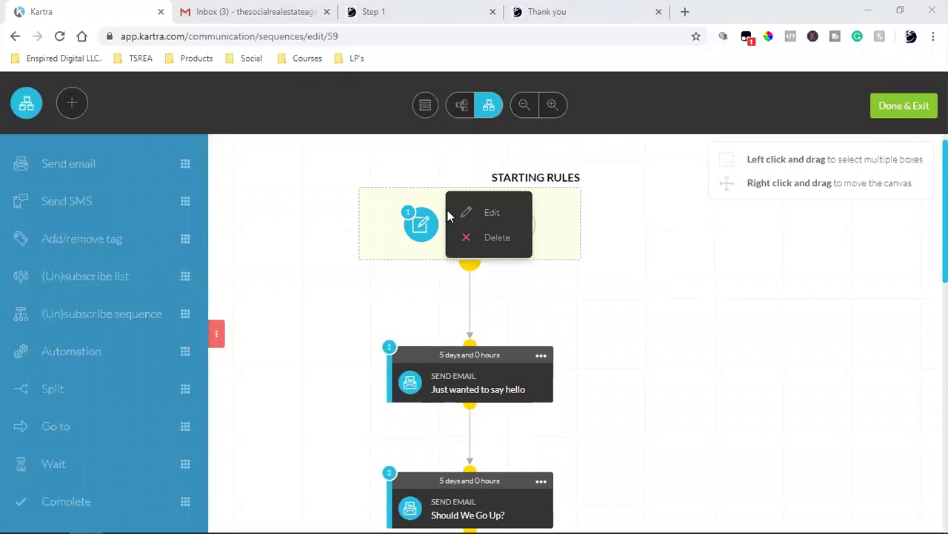
pyautogui.click(497, 202)
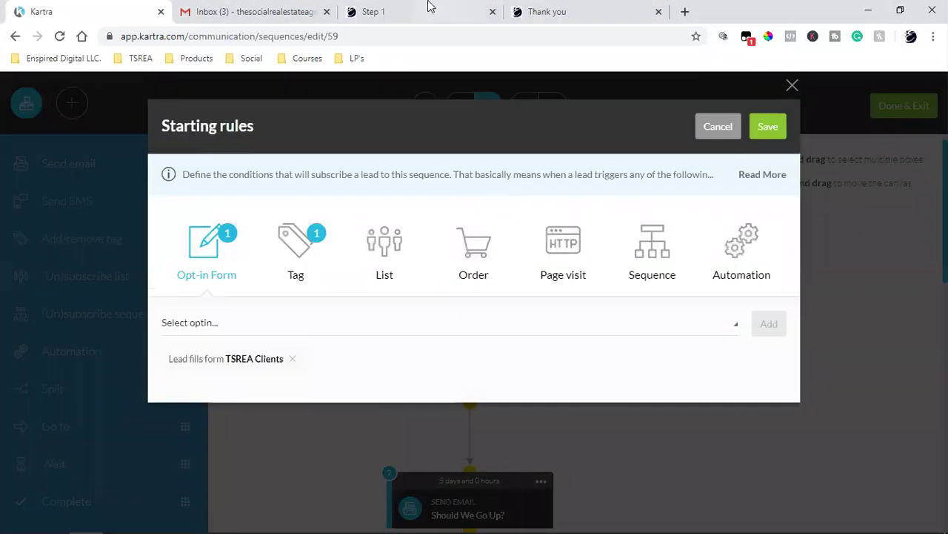
pyautogui.click(430, 9)
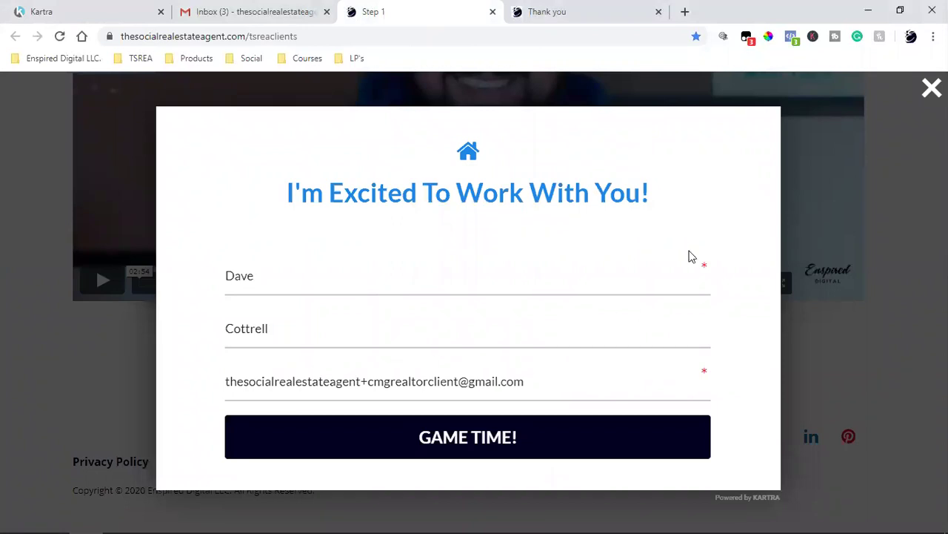
pyautogui.click(121, 10)
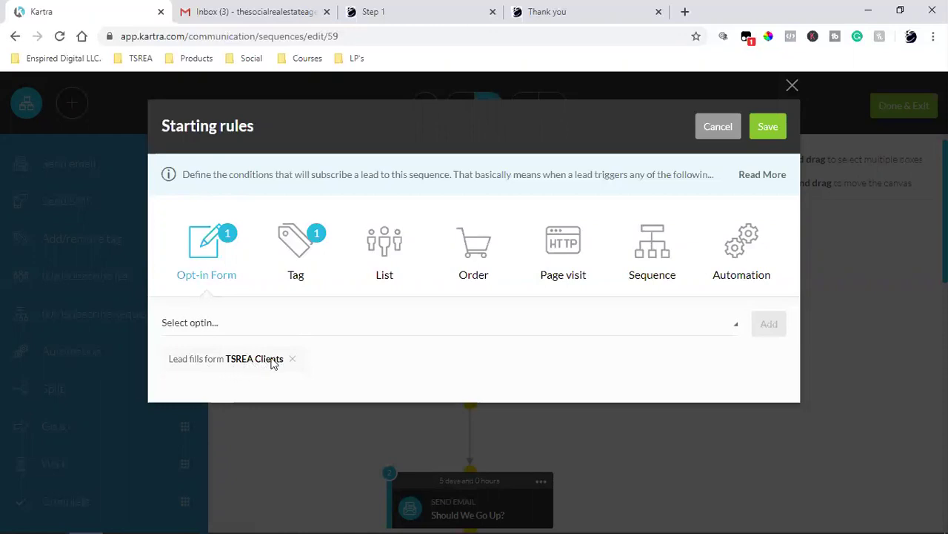
pyautogui.click(380, 9)
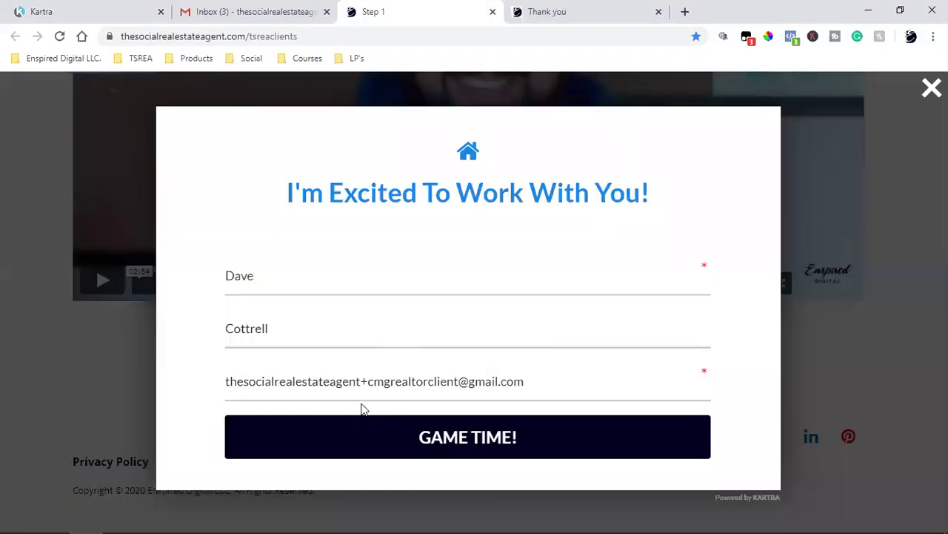
pyautogui.click(130, 8)
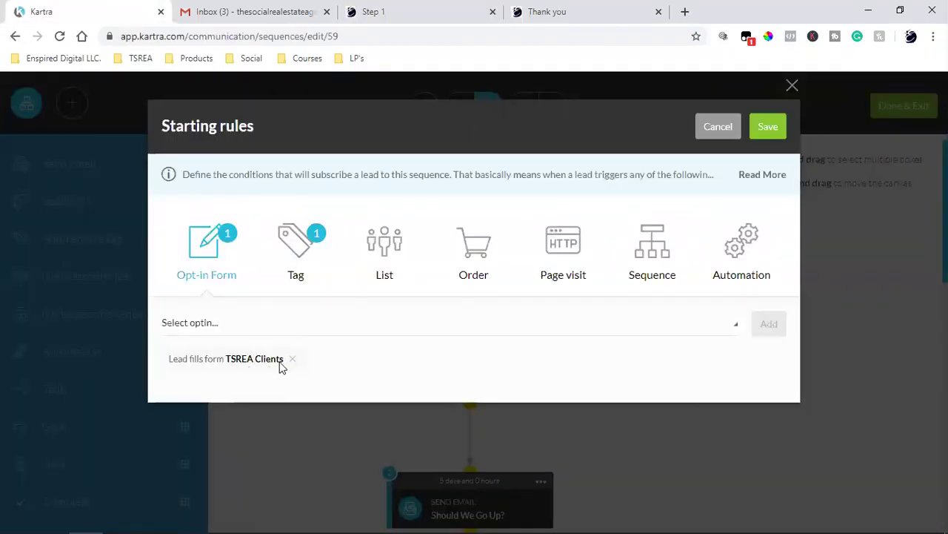
pyautogui.click(298, 268)
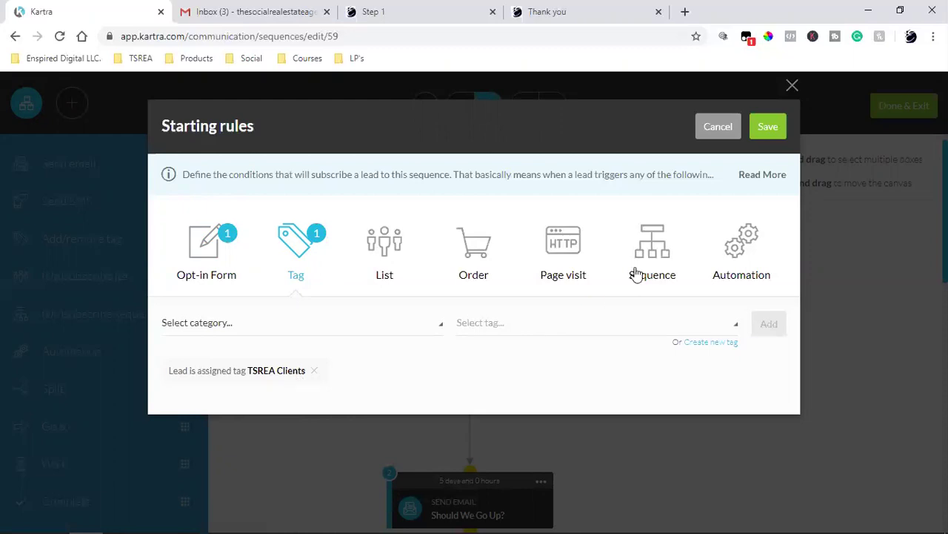
pyautogui.click(771, 135)
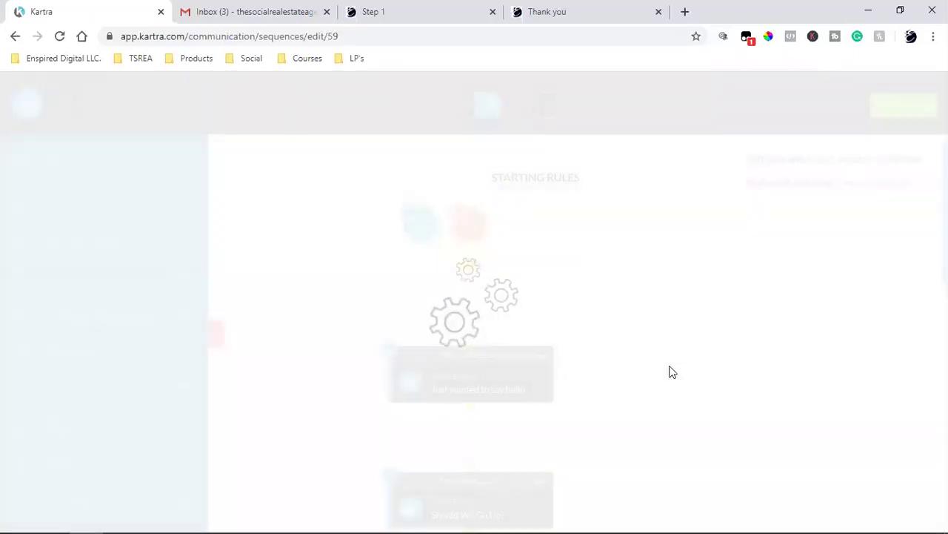
# - Open the "It was great speaking with you" email in Gmail to review its Step 1 link, and return to the Kartra sequence
pyautogui.scroll(-2, 669, 371)
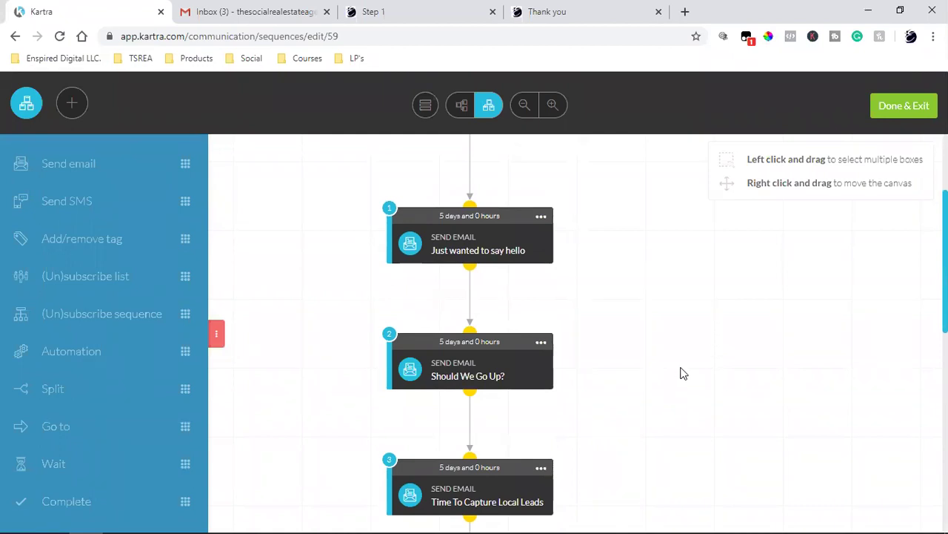
pyautogui.click(275, 8)
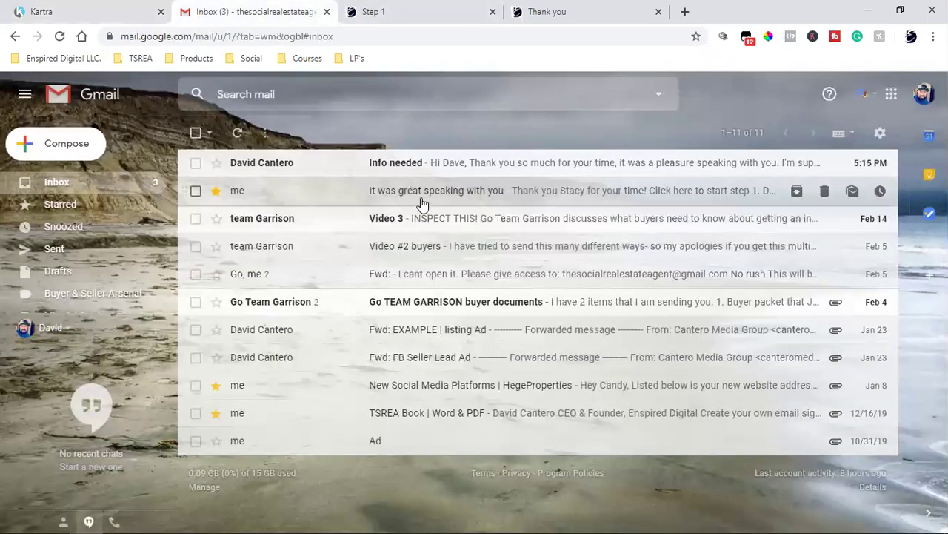
pyautogui.click(421, 197)
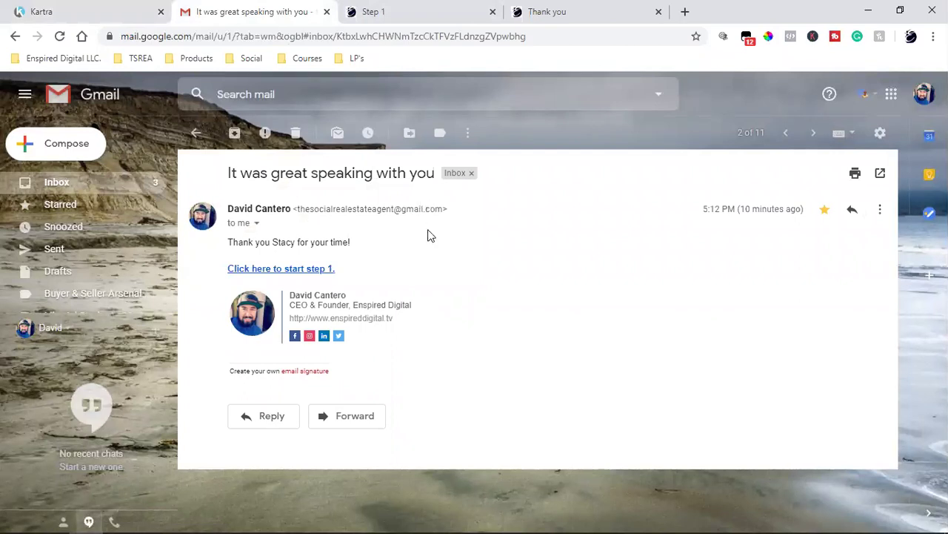
pyautogui.click(86, 7)
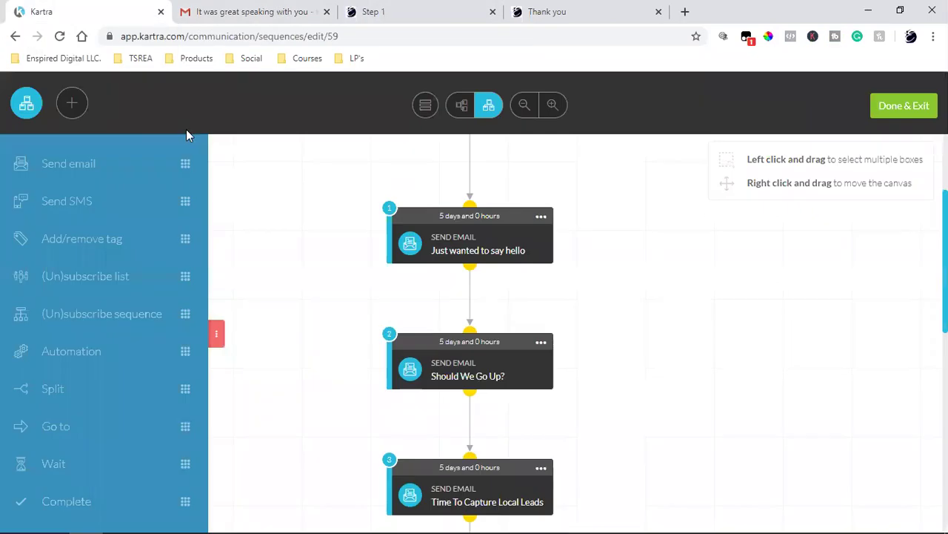
pyautogui.scroll(2, 649, 317)
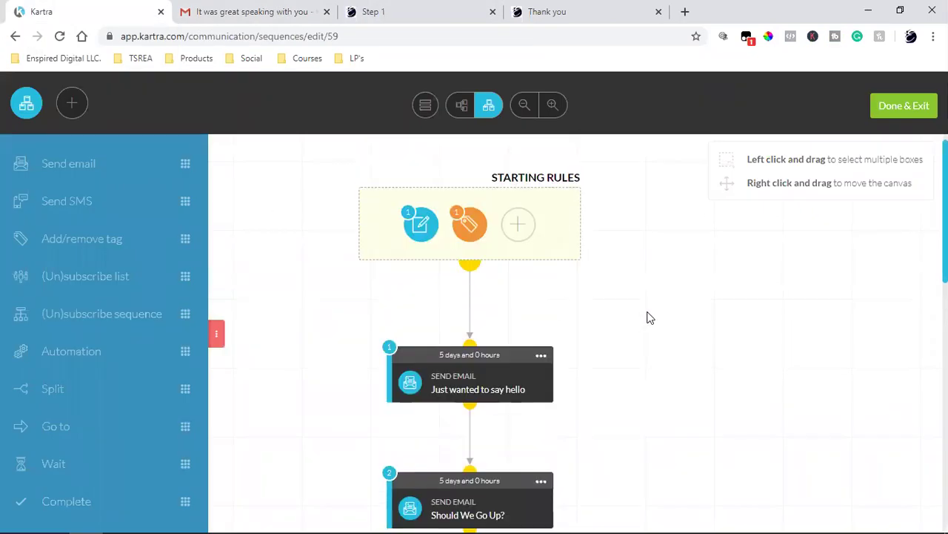
# - Go back to the Gmail inbox and delete the "Info needed" email
pyautogui.hotkey('ctrl', 'Tab')
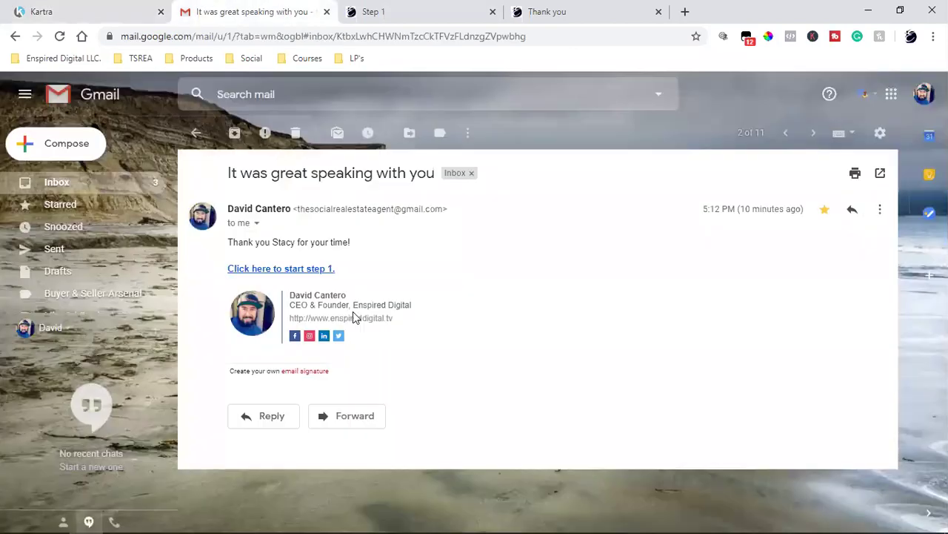
pyautogui.click(197, 134)
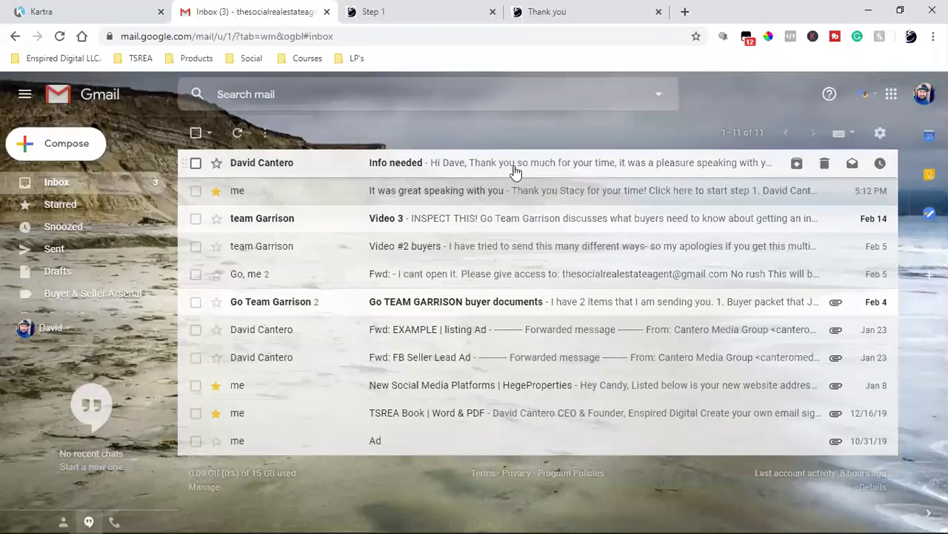
pyautogui.click(196, 163)
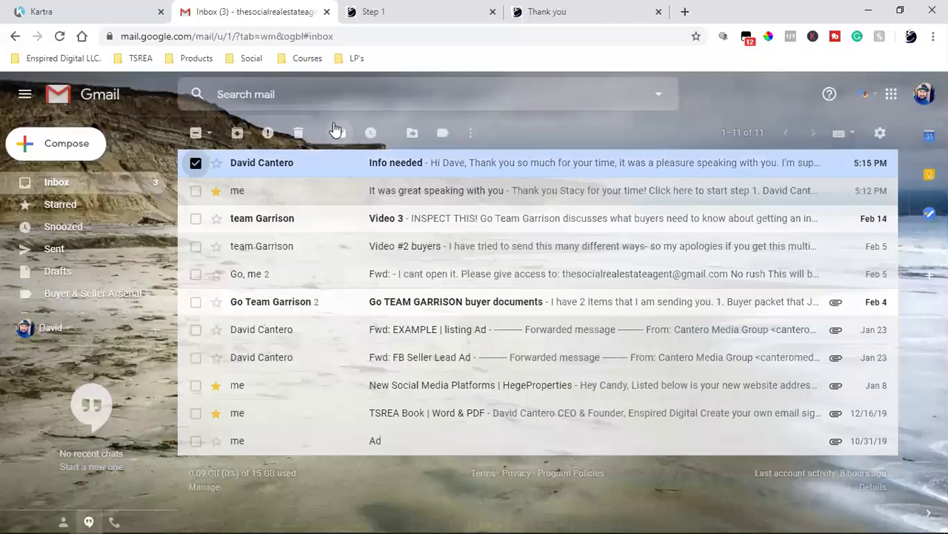
pyautogui.click(297, 133)
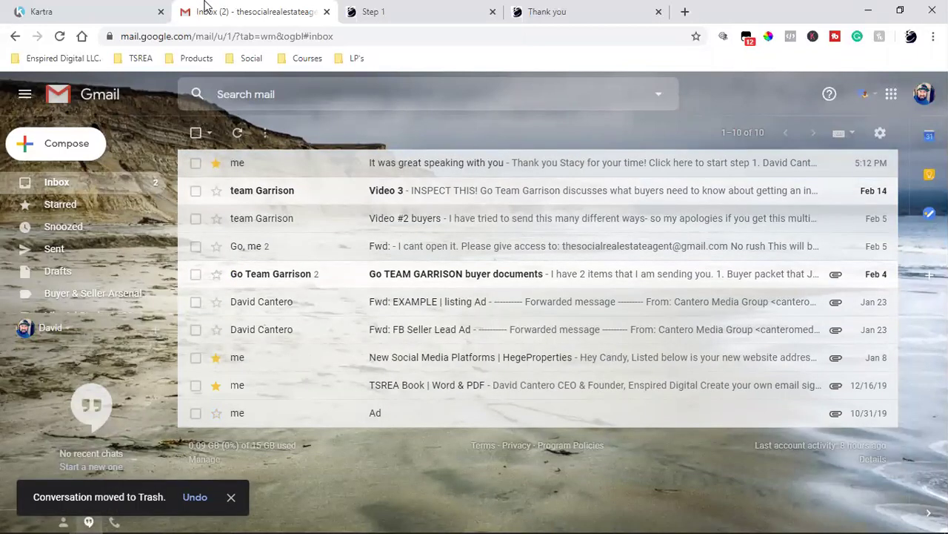
# - Return to Kartra and open the sequence's "Just wanted to say hello" email step for editing
pyautogui.click(126, 9)
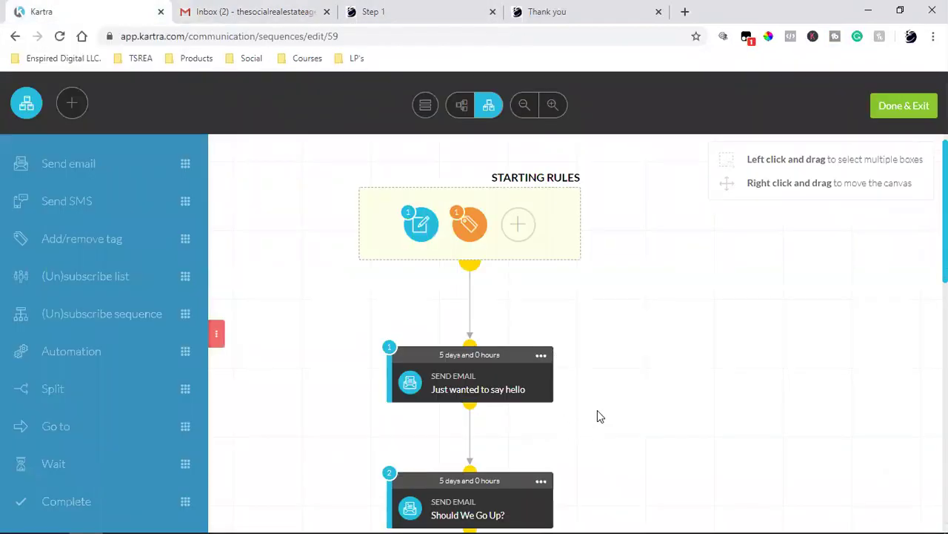
pyautogui.click(543, 356)
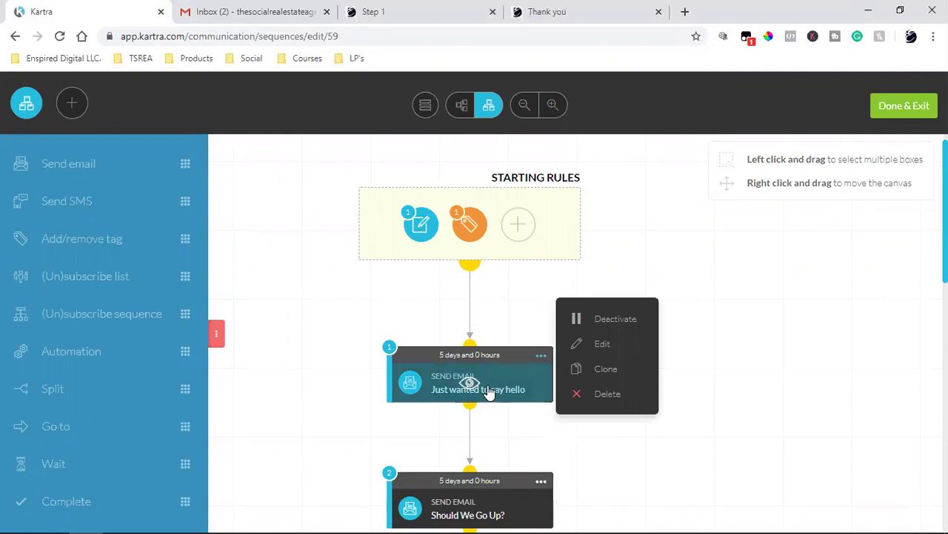
pyautogui.click(582, 346)
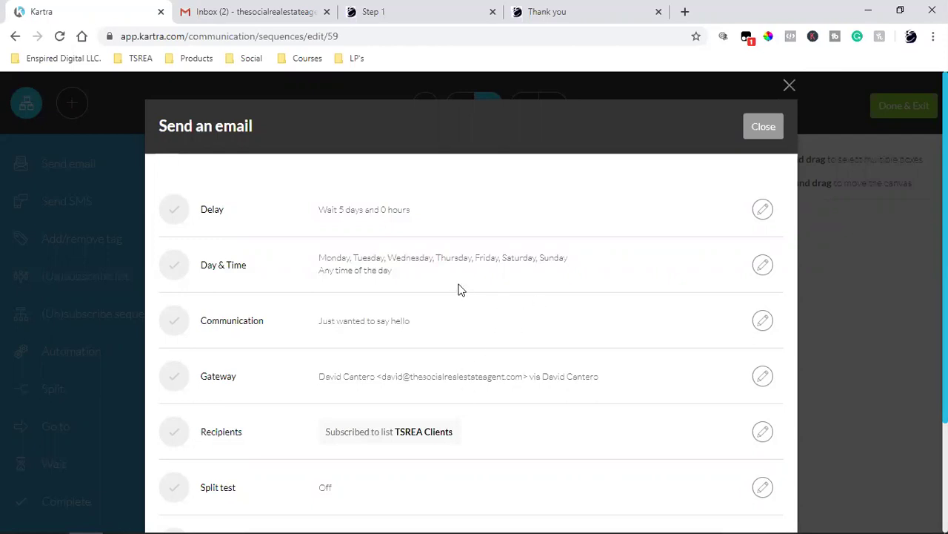
# - Review the email step's delay, day and time, and communication settings, and open its email content to read the message
pyautogui.tripleClick(384, 209)
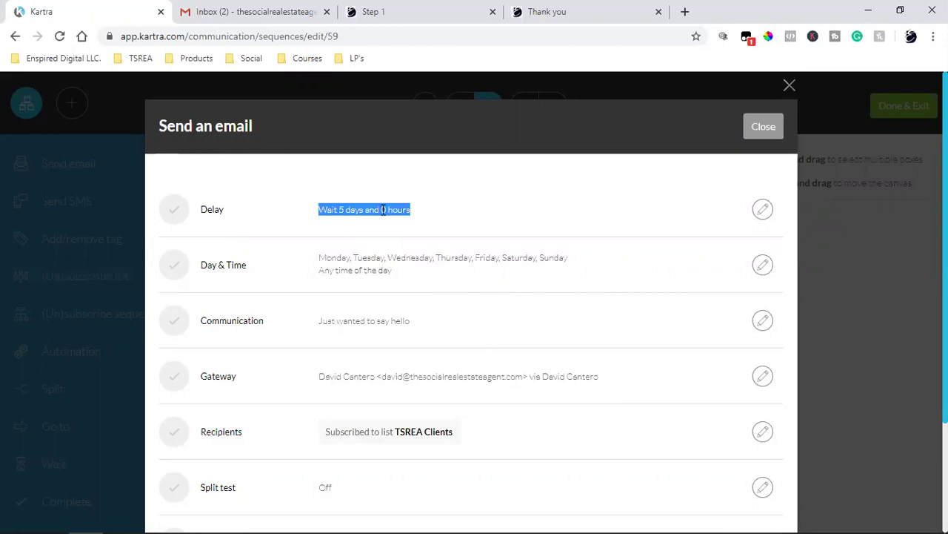
pyautogui.tripleClick(364, 267)
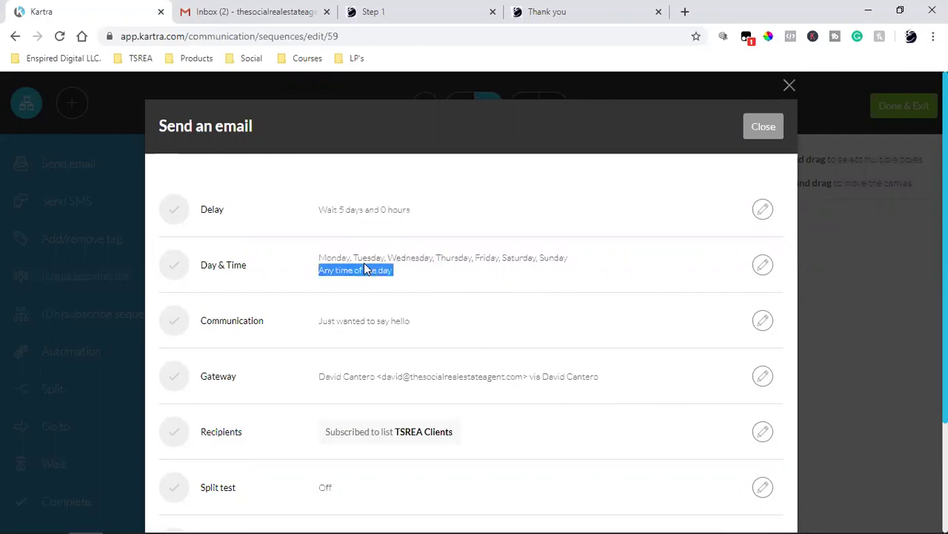
pyautogui.tripleClick(380, 320)
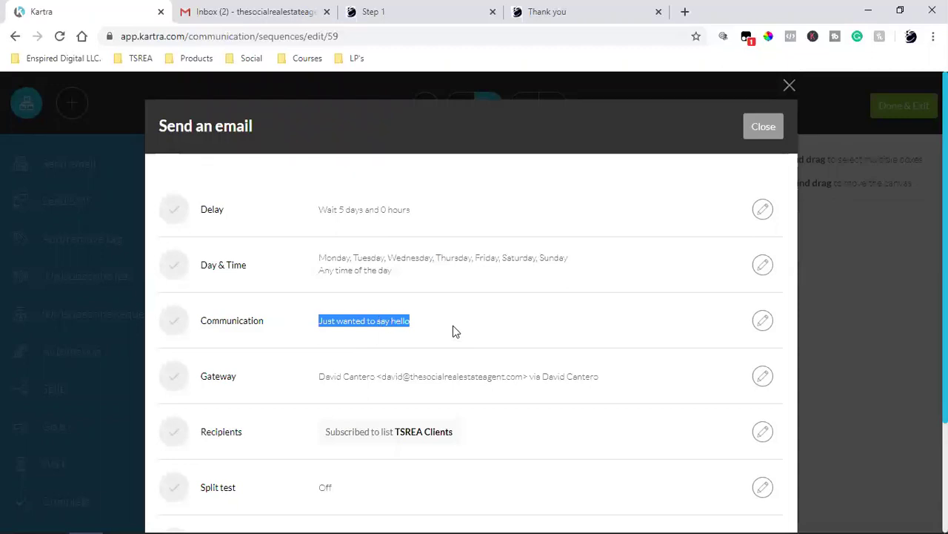
pyautogui.scroll(-2, 453, 325)
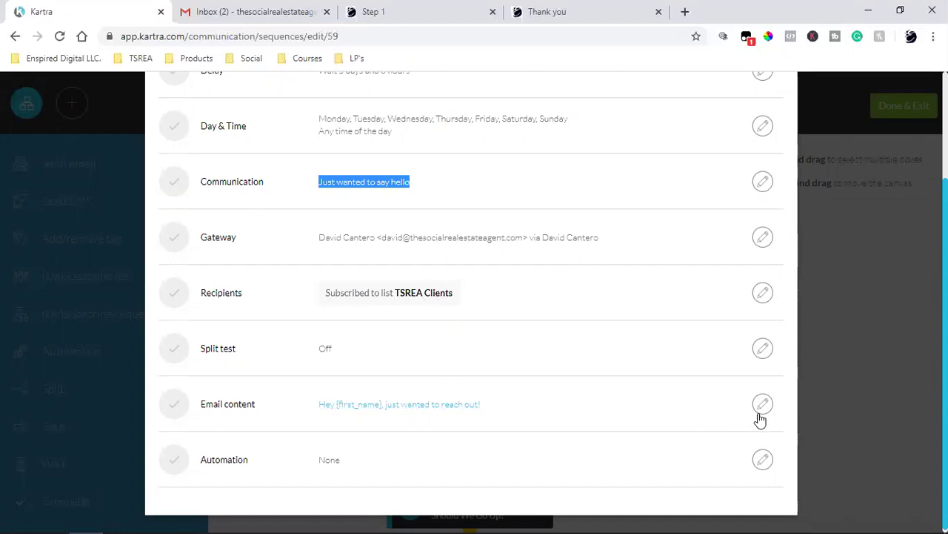
pyautogui.click(405, 376)
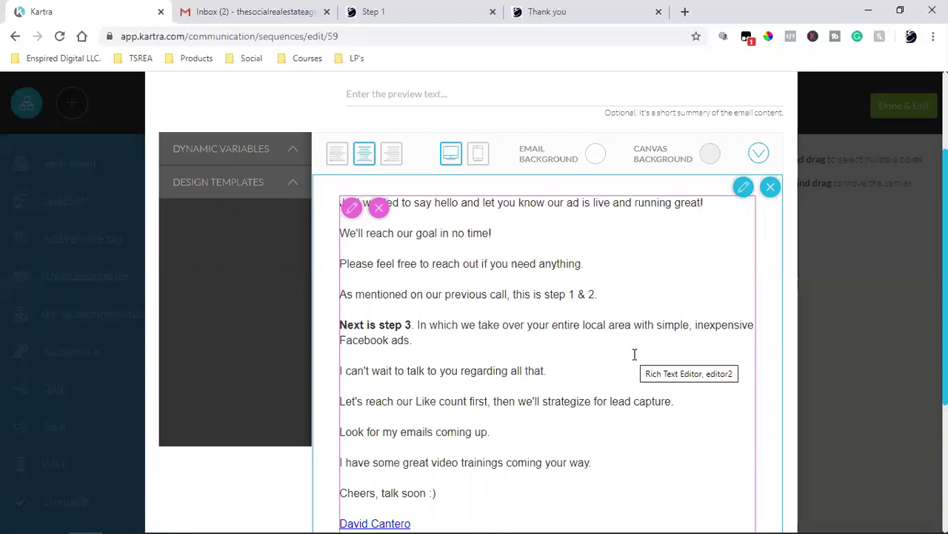
# - Change the email's subject to "Hey {first_name}, just wanted to say hello!" and close the email step
pyautogui.scroll(-2, 634, 356)
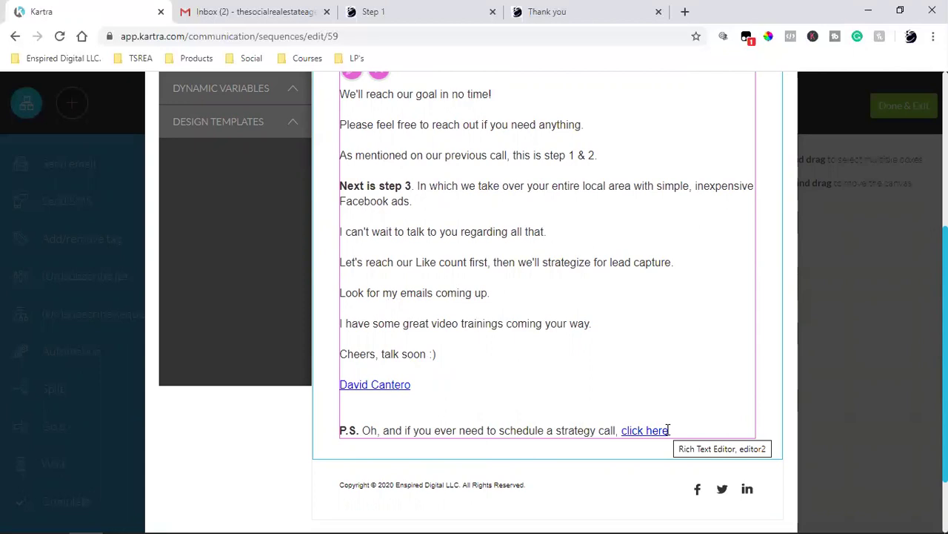
pyautogui.scroll(4, 667, 429)
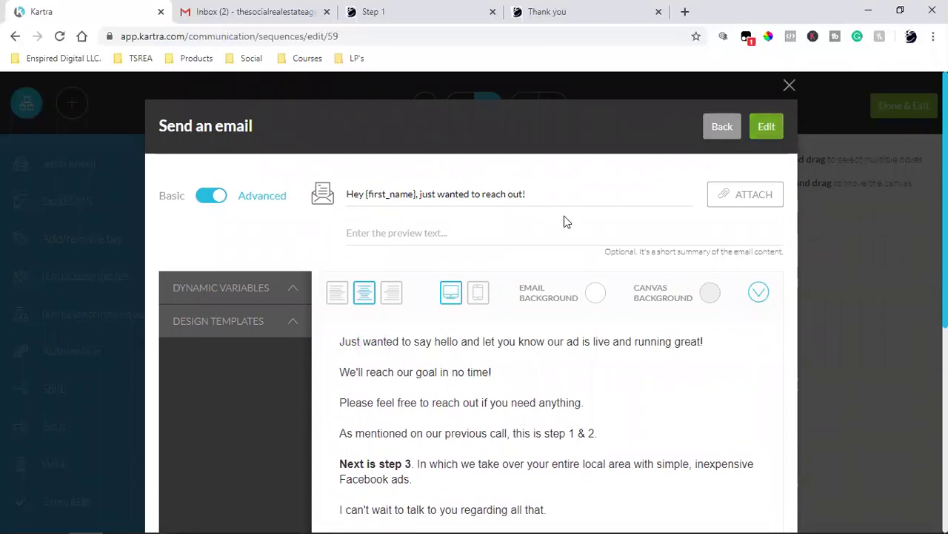
pyautogui.click(549, 192)
pyautogui.press('Left')
pyautogui.press('BackSpace')
pyautogui.press('BackSpace')
pyautogui.press('BackSpace')
pyautogui.press('BackSpace')
pyautogui.press('BackSpace')
pyautogui.press('BackSpace')
pyautogui.press('BackSpace')
pyautogui.press('BackSpace')
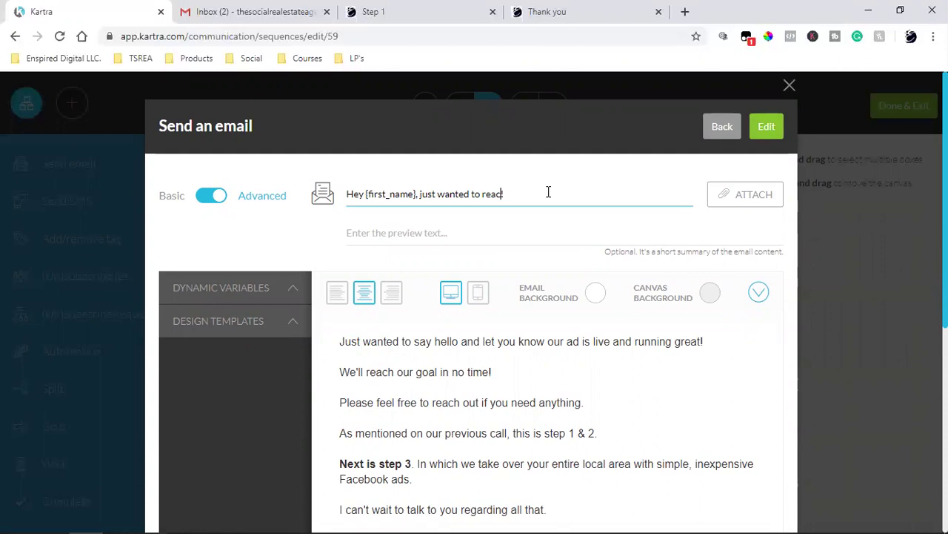
pyautogui.press('BackSpace')
pyautogui.write('say hello')
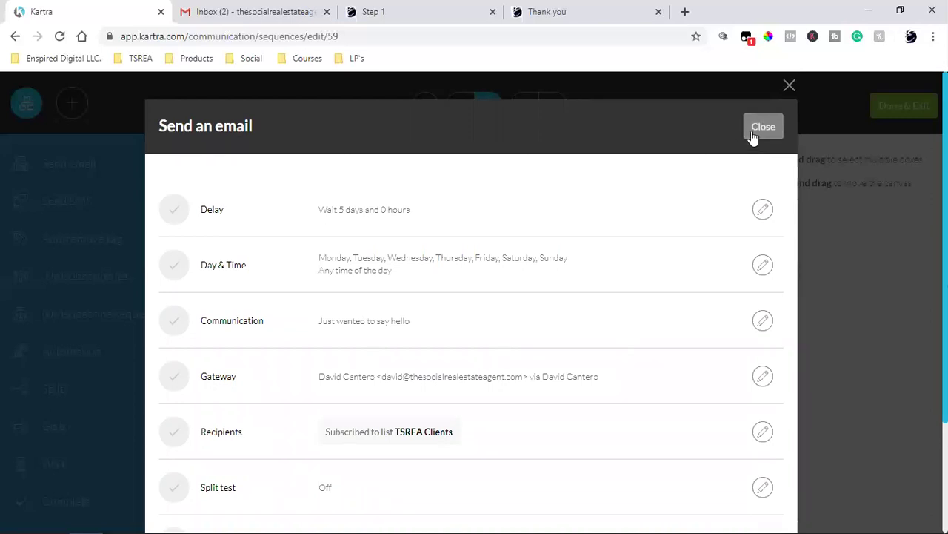
pyautogui.click(753, 137)
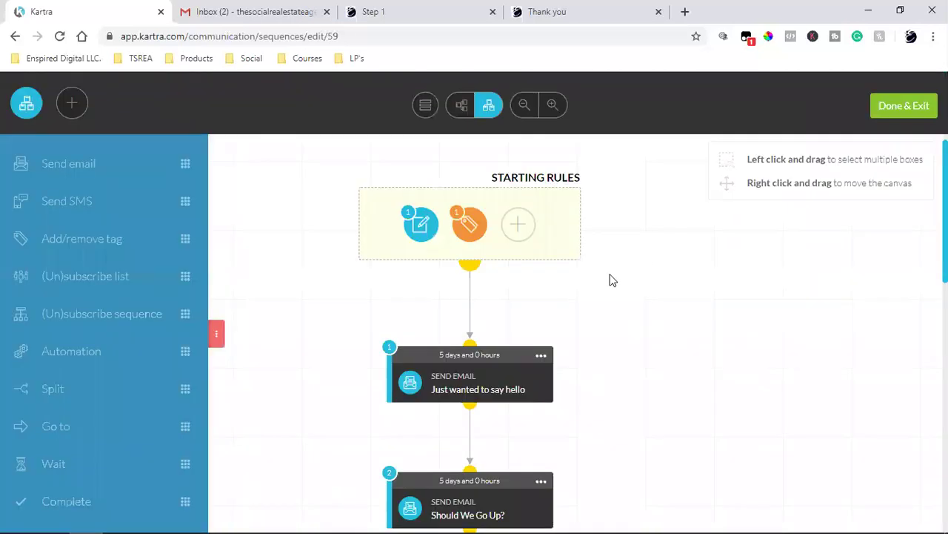
# - Look through the sequence's follow-up emails and open the "Time To Capture Local Leads" email step for editing
pyautogui.scroll(-5, 612, 280)
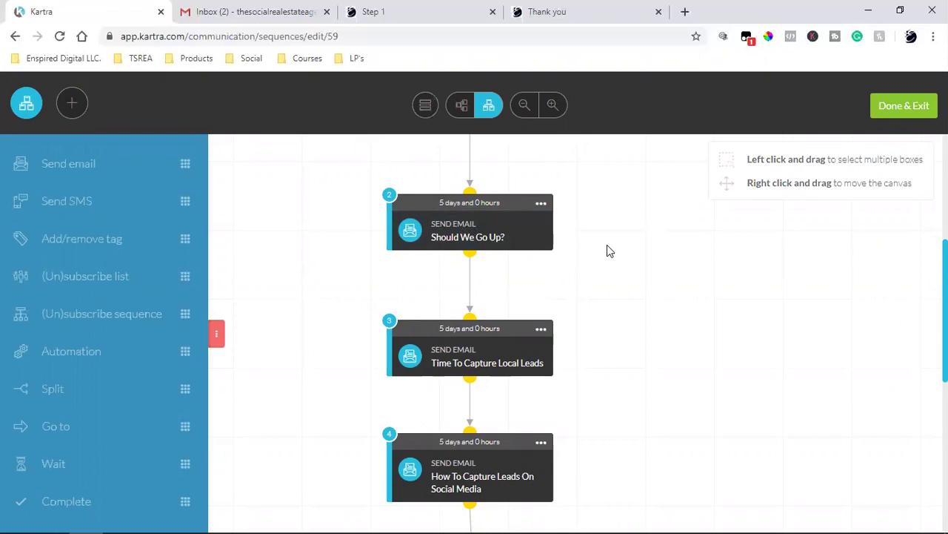
pyautogui.scroll(2, 593, 282)
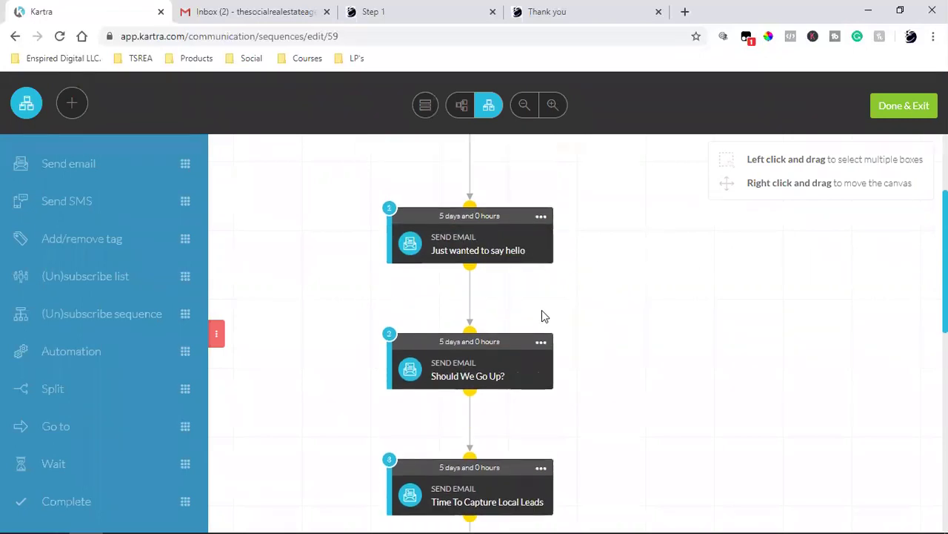
pyautogui.scroll(2, 474, 222)
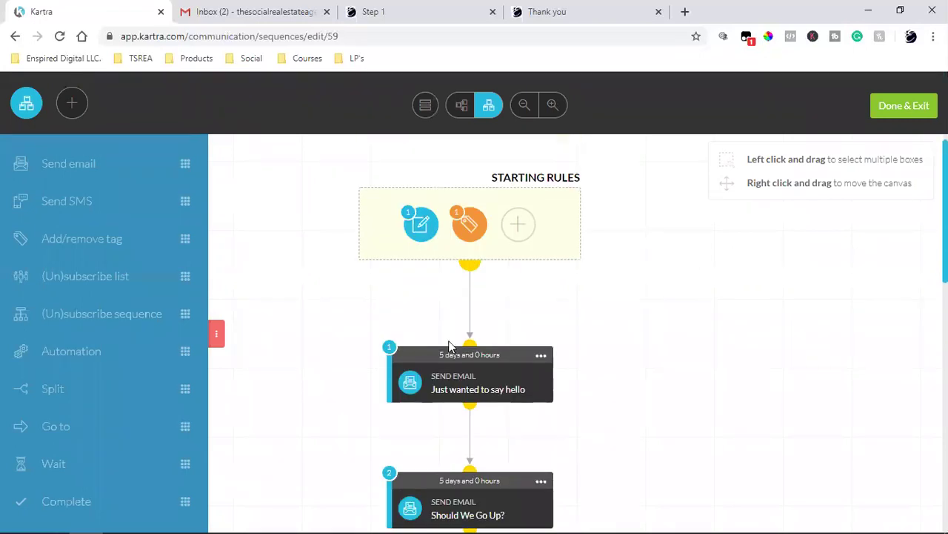
pyautogui.scroll(-2, 463, 344)
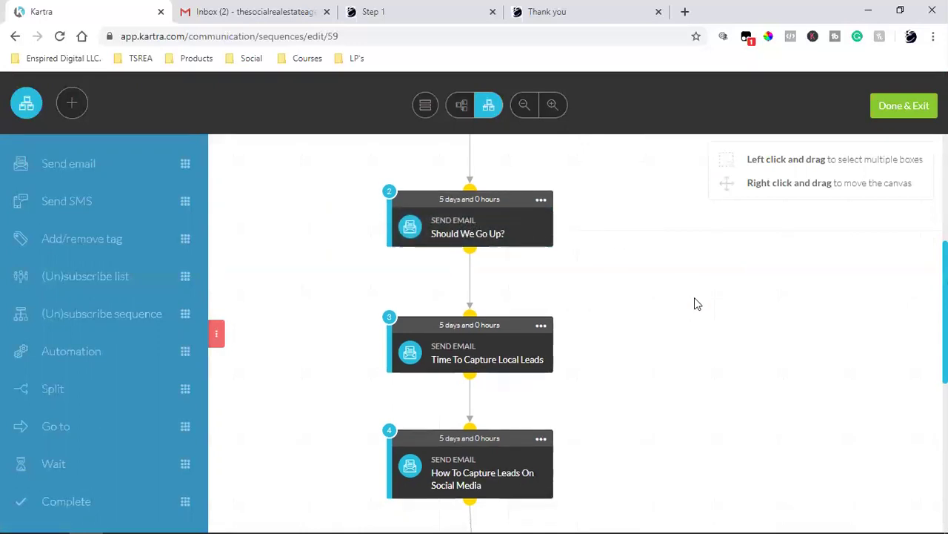
pyautogui.press('Delete')
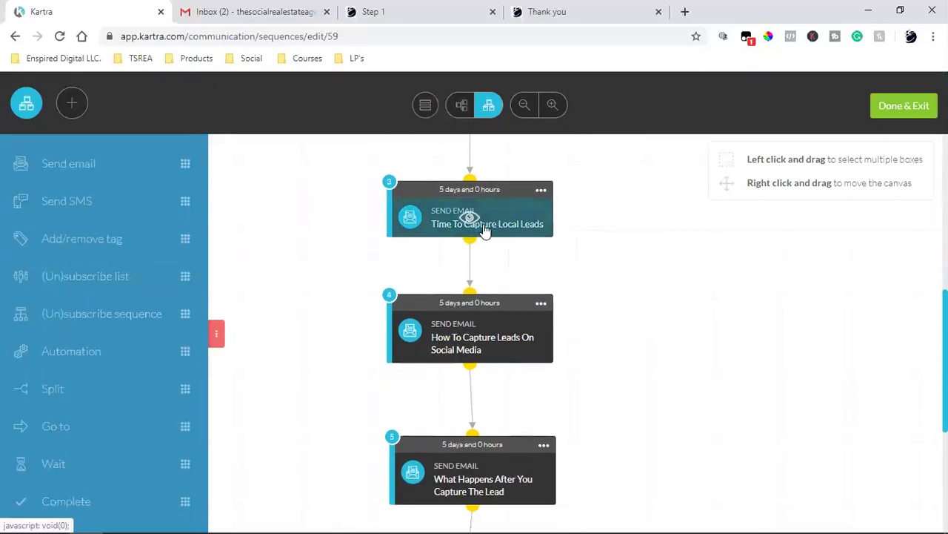
pyautogui.click(541, 190)
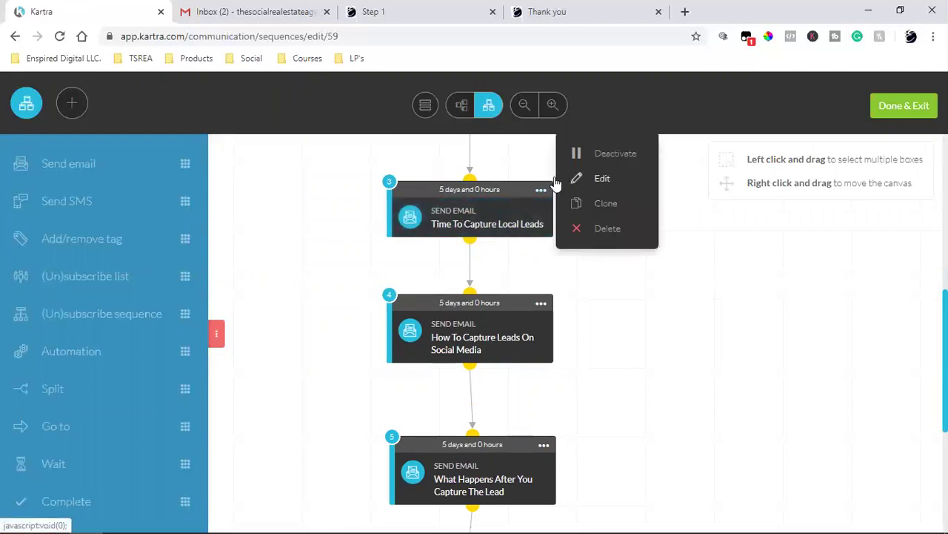
pyautogui.click(556, 276)
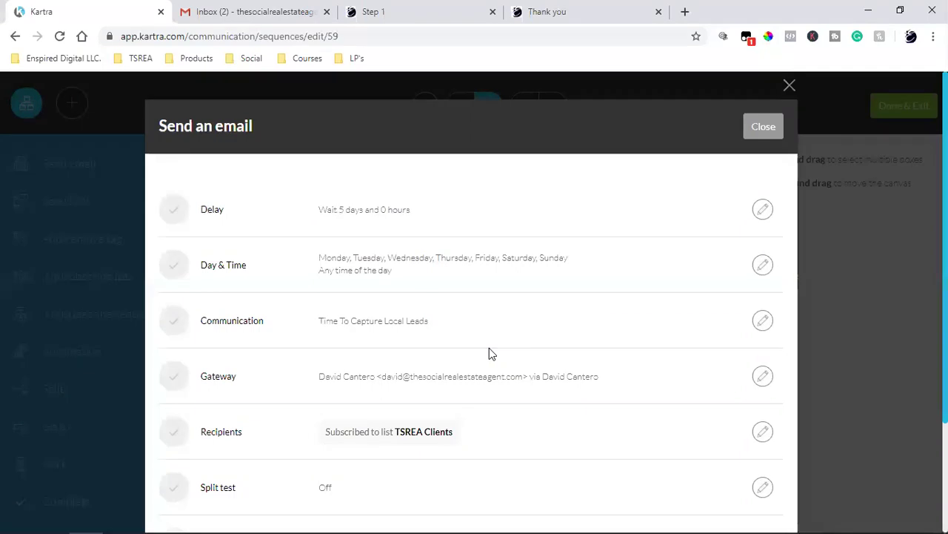
# - Open the step's email content and read the message through its "Watch here" link and video placeholder image
pyautogui.scroll(-2, 489, 354)
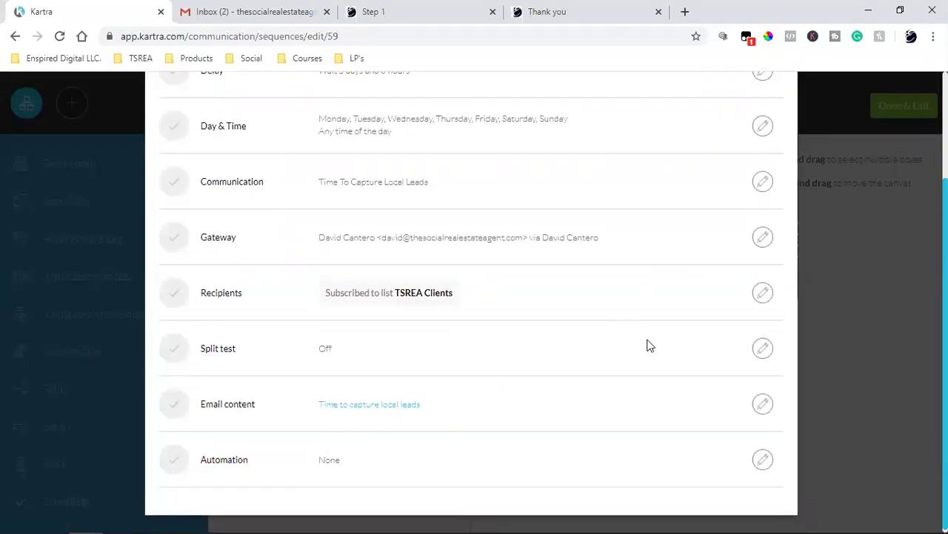
pyautogui.click(773, 410)
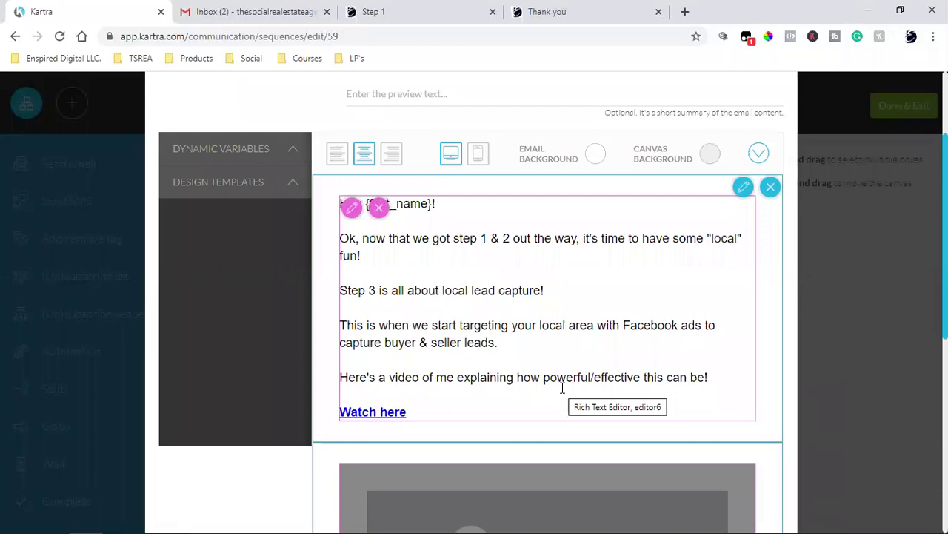
pyautogui.scroll(-4, 386, 393)
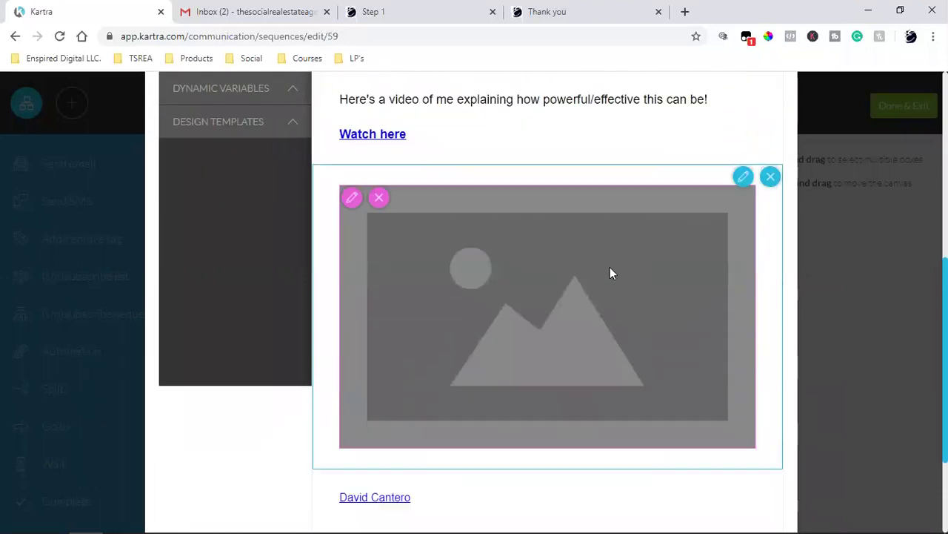
pyautogui.scroll(4, 610, 273)
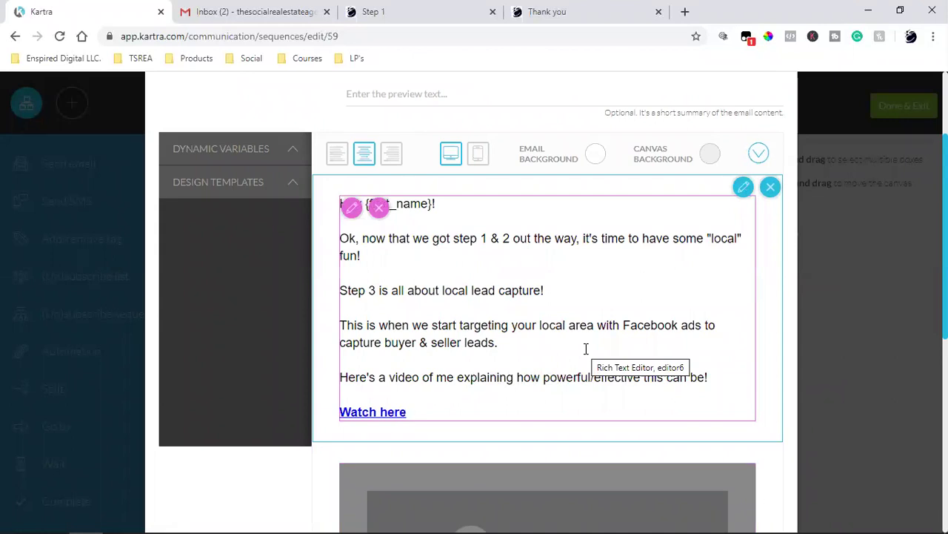
pyautogui.scroll(-2, 585, 349)
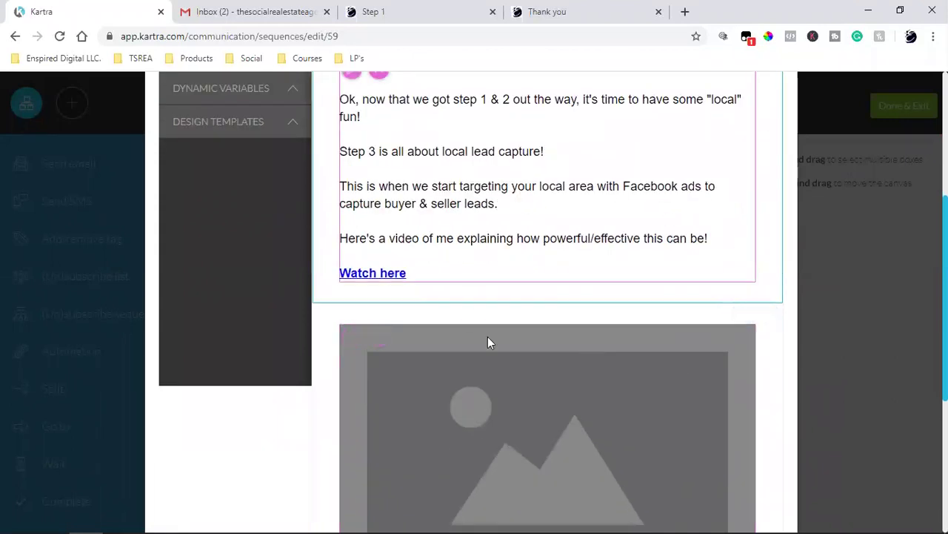
pyautogui.scroll(2, 658, 289)
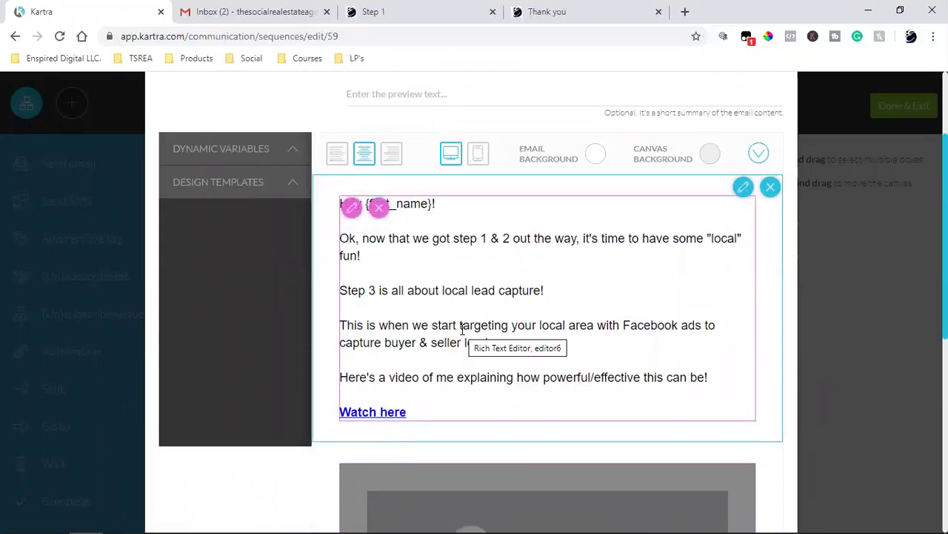
pyautogui.scroll(-4, 434, 375)
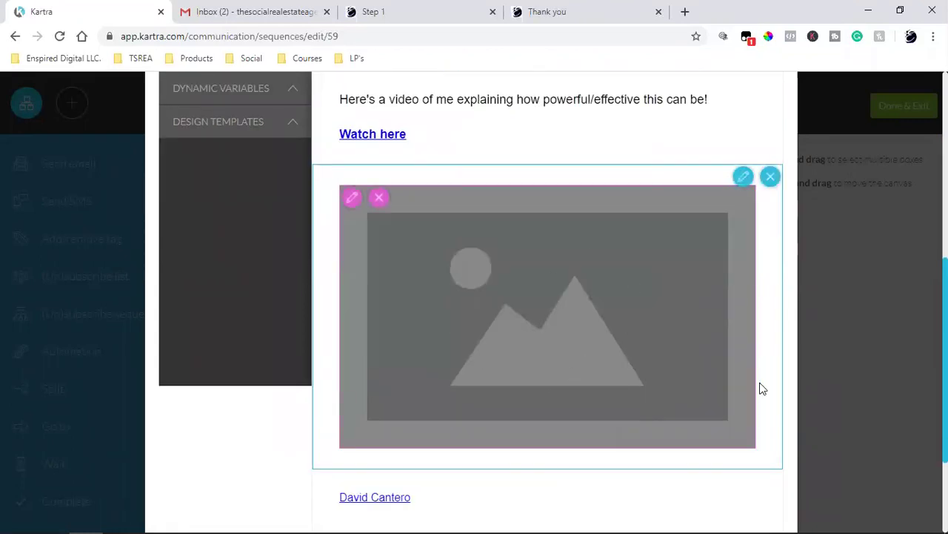
pyautogui.scroll(4, 613, 311)
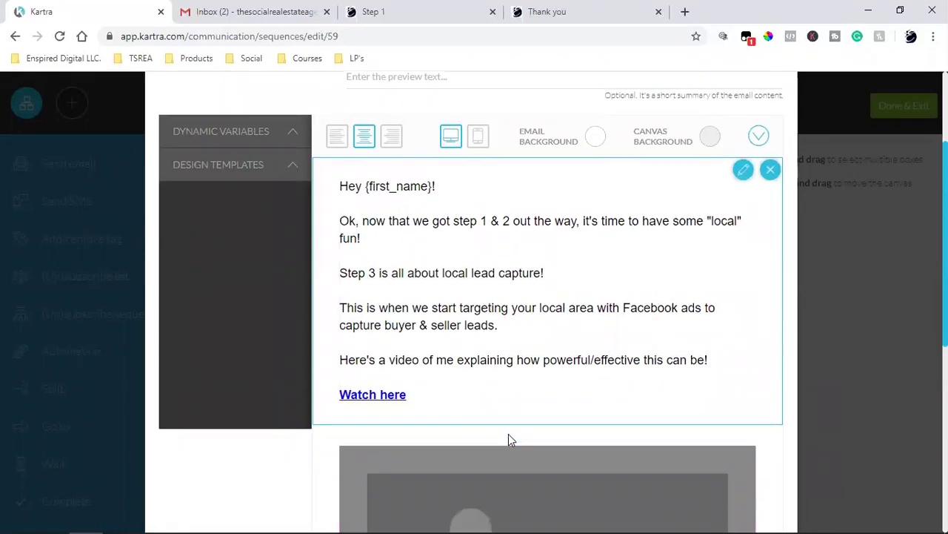
pyautogui.scroll(-2, 508, 439)
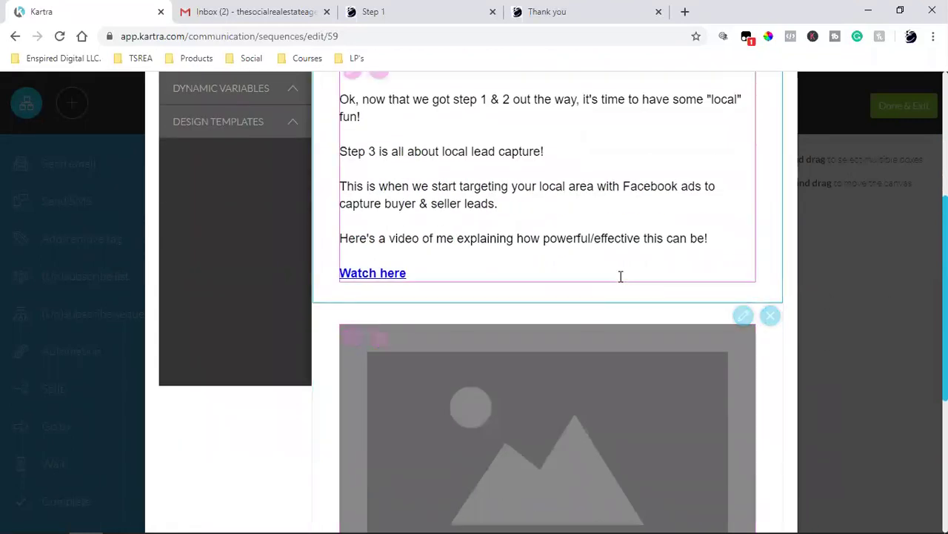
# - Show the Step 1 page's video and its "Start Step 1" button as a layout example, and return to the Kartra email
pyautogui.click(447, 9)
pyautogui.click(931, 87)
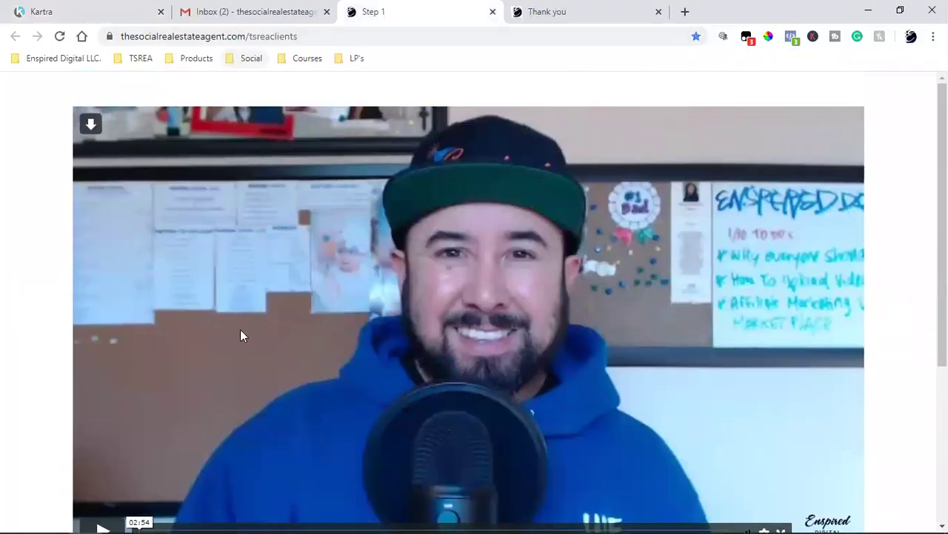
pyautogui.scroll(-4, 370, 318)
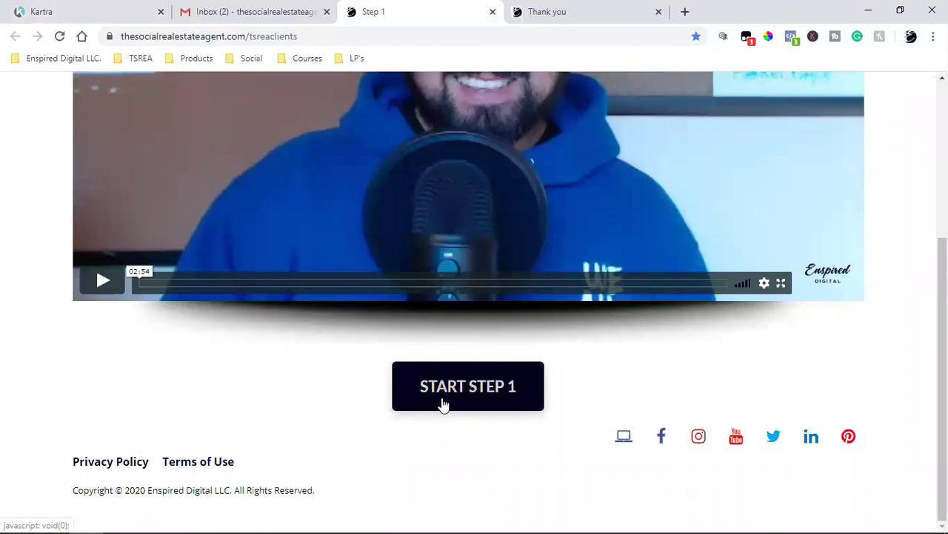
pyautogui.click(64, 9)
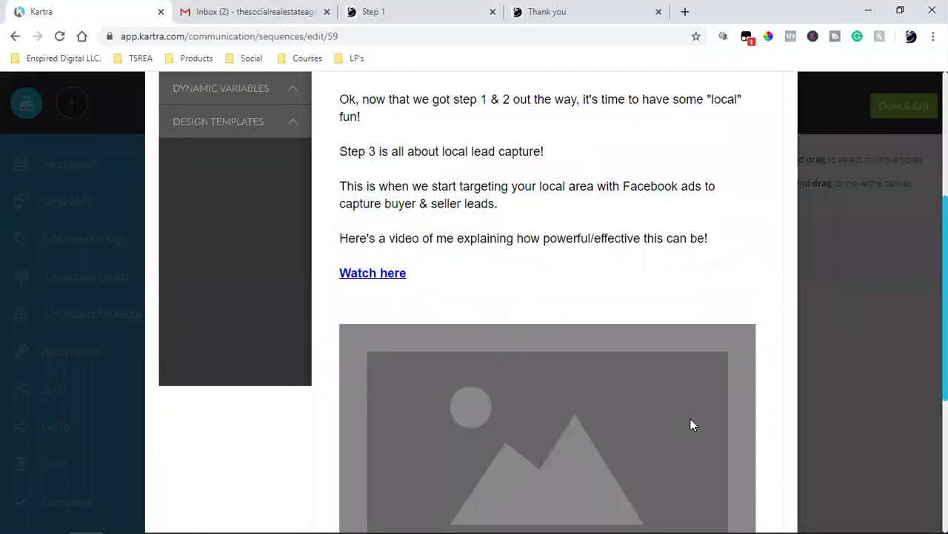
# - Close the "Time To Capture Local Leads" email and open the "How To Capture Leads On Social Media" email step for editing
pyautogui.scroll(2, 690, 419)
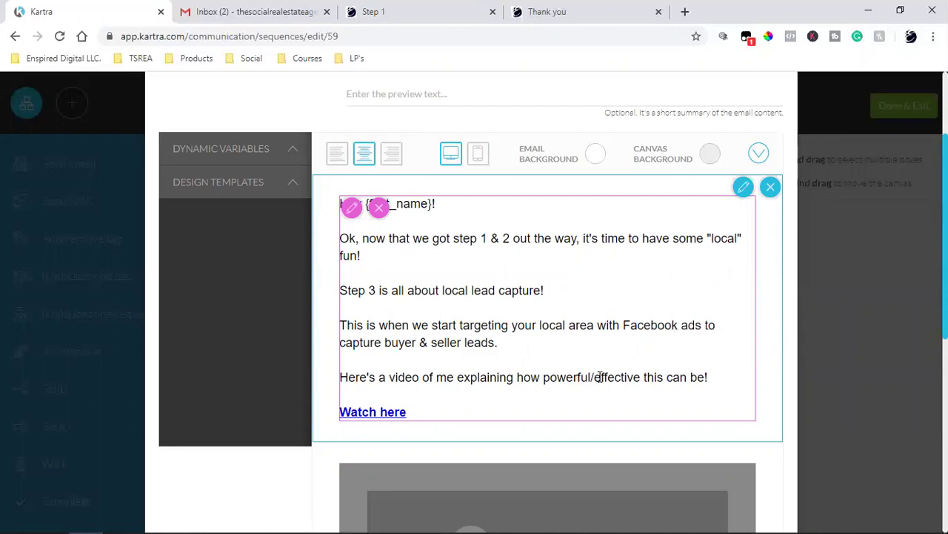
pyautogui.scroll(2, 739, 355)
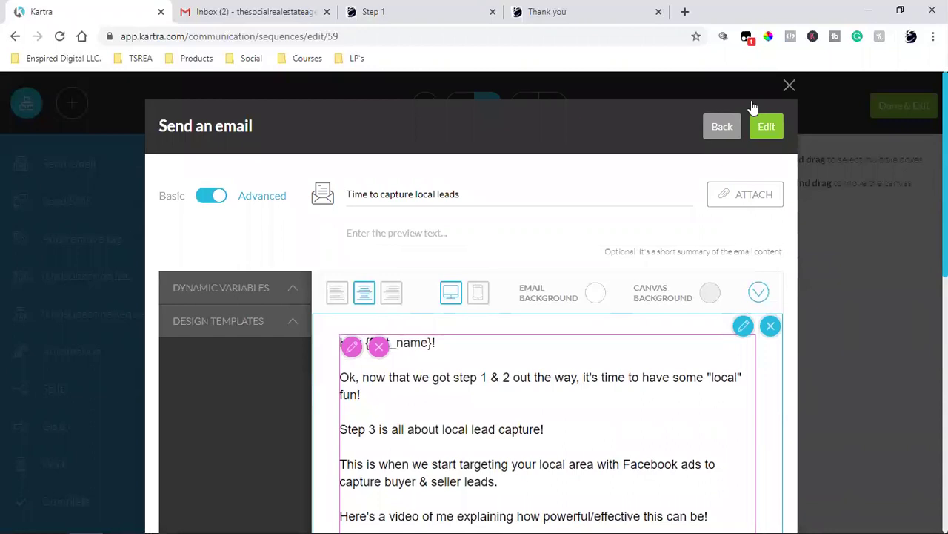
pyautogui.moveTo(713, 322)
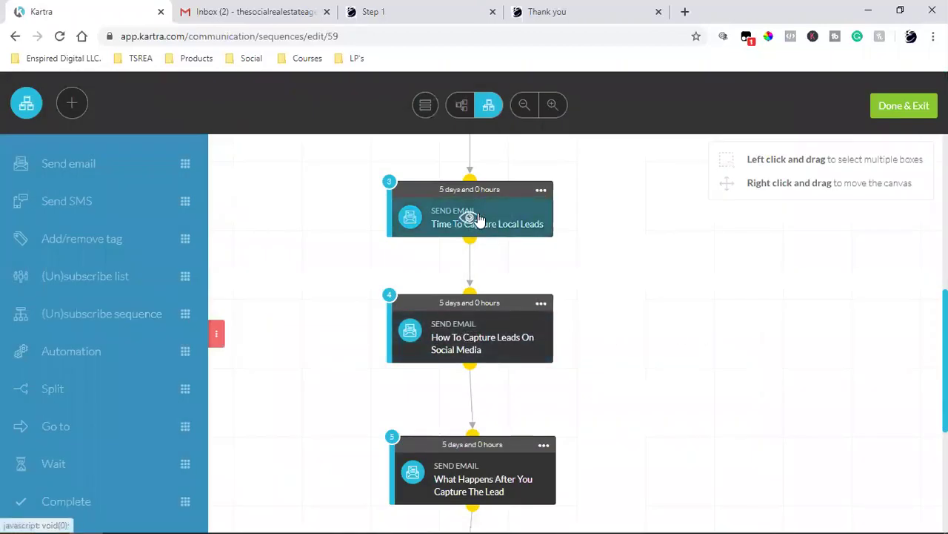
pyautogui.scroll(4, 567, 252)
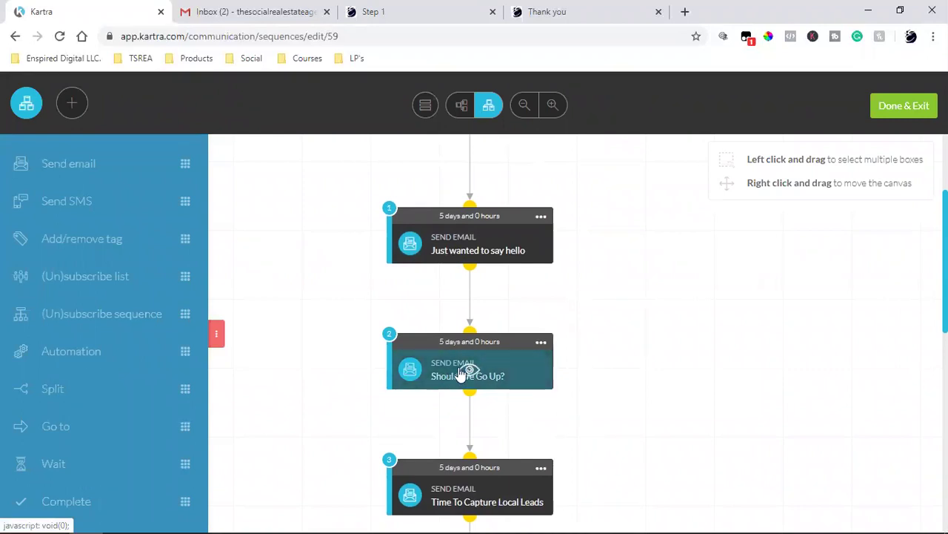
pyautogui.scroll(-2, 460, 375)
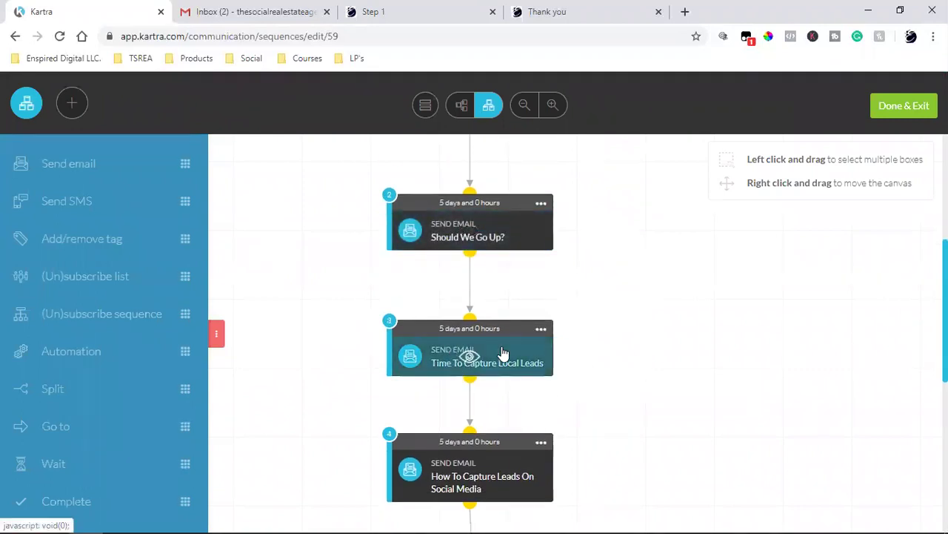
pyautogui.scroll(-2, 503, 353)
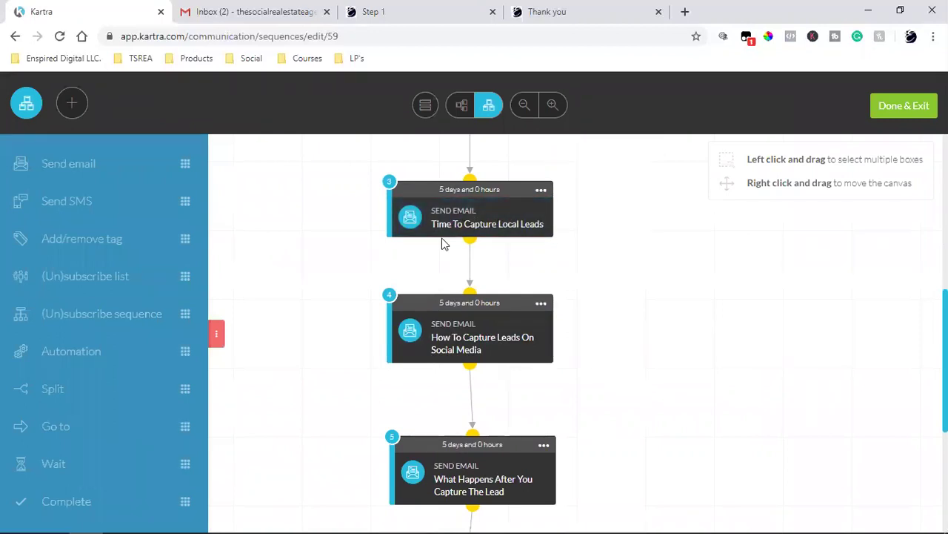
pyautogui.click(542, 304)
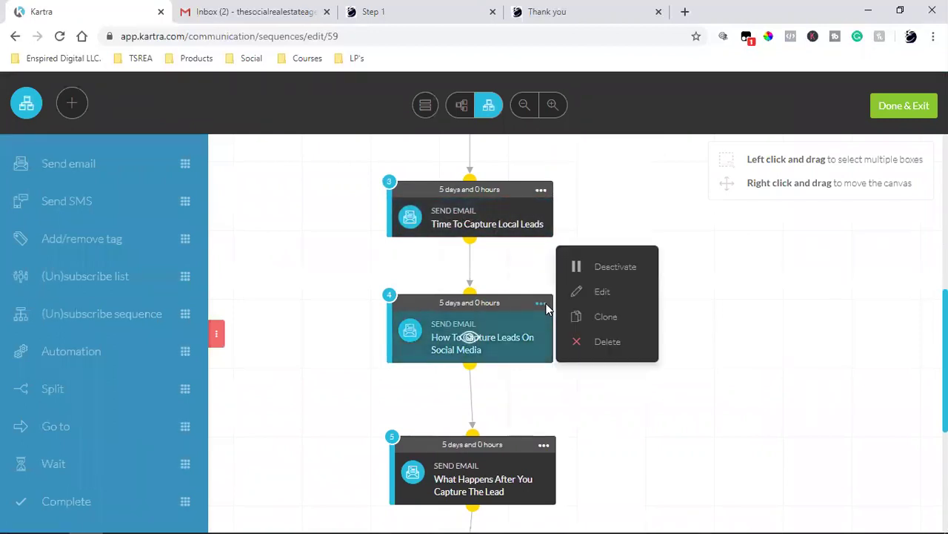
pyautogui.click(542, 303)
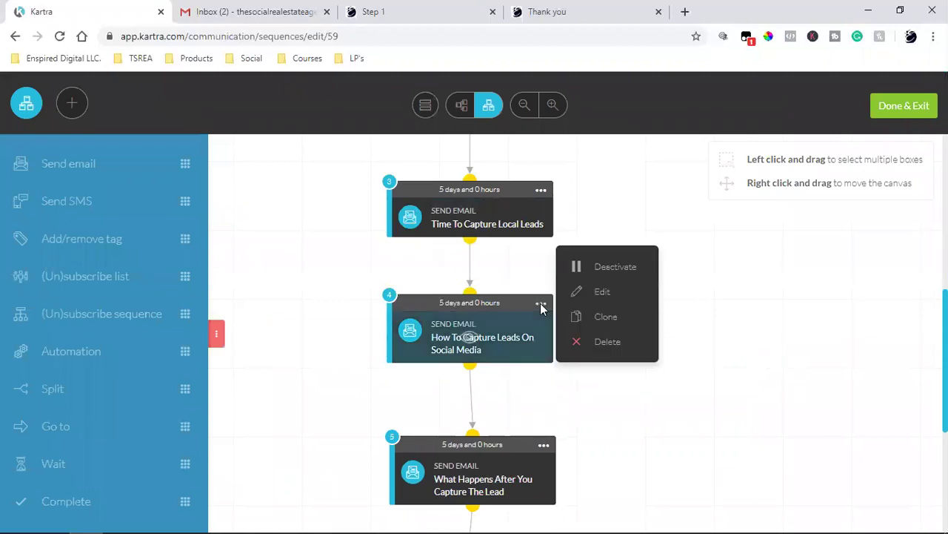
pyautogui.click(577, 289)
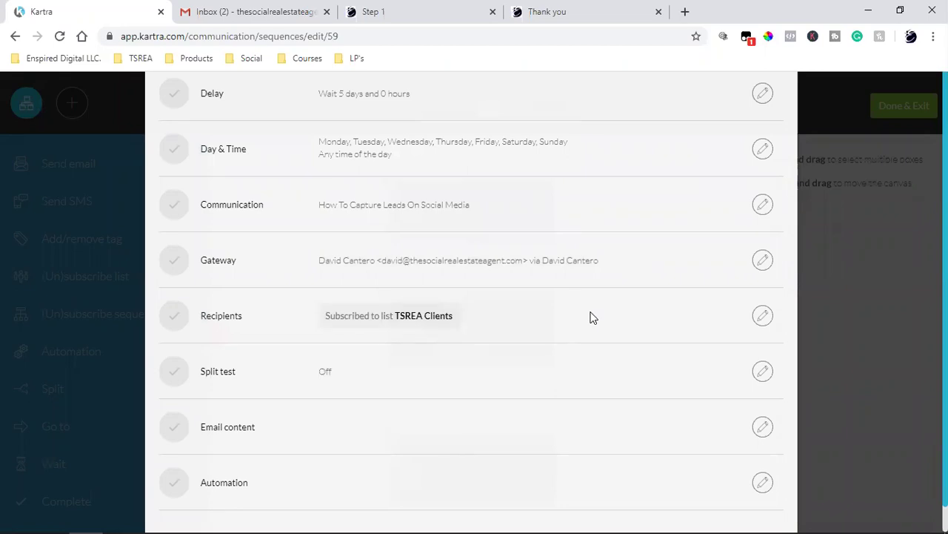
# - Review the email step's settings and open its email content to read the message
pyautogui.scroll(2, 591, 318)
pyautogui.scroll(-3, 592, 317)
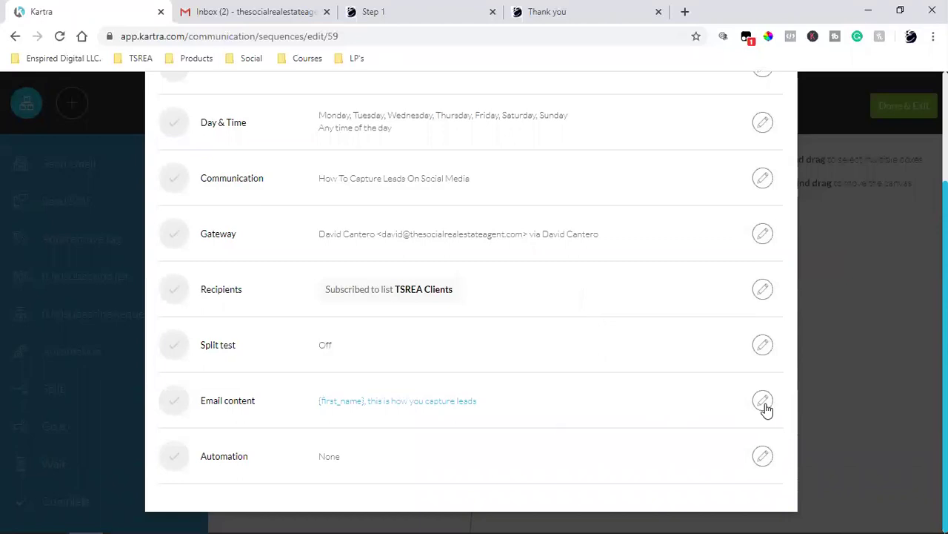
pyautogui.click(669, 385)
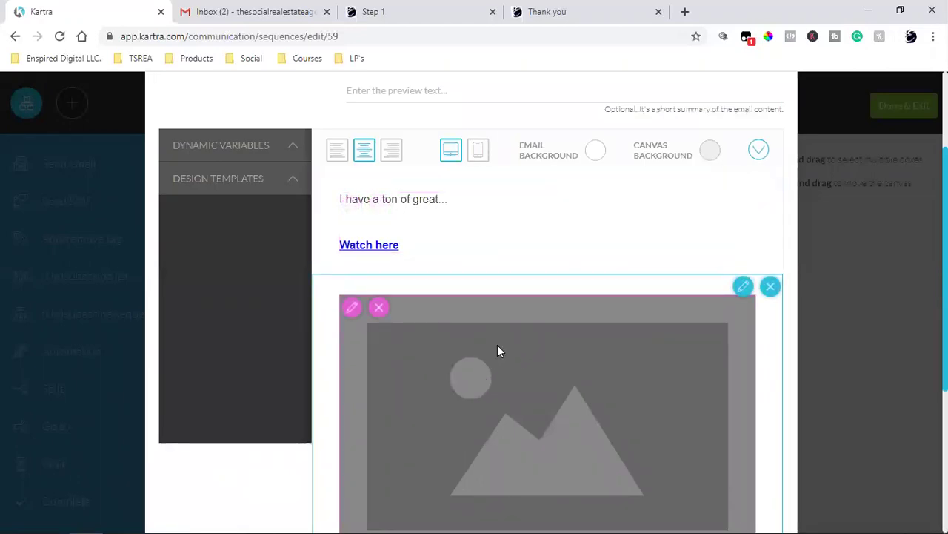
# - Review the subject and body of the "How To Capture Leads On Social Media" email, save its content and close the step
pyautogui.scroll(2, 667, 326)
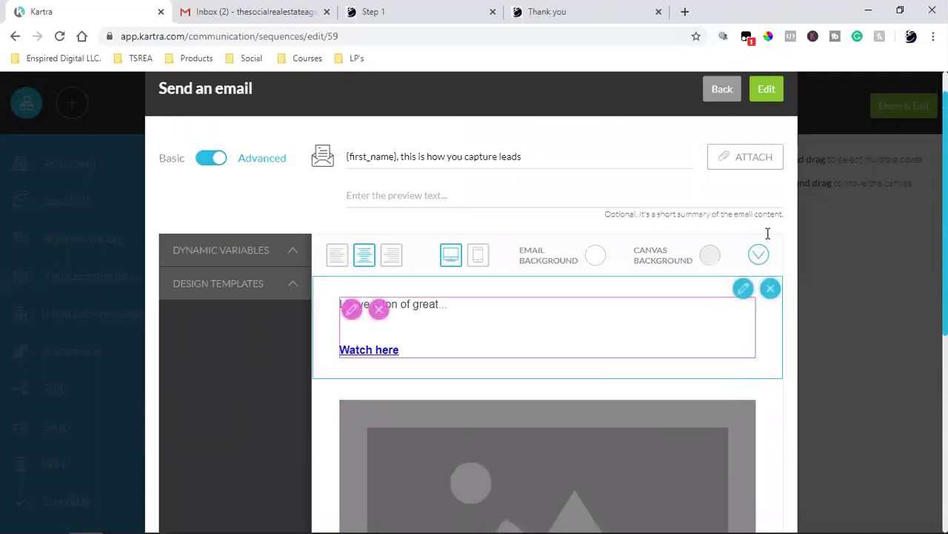
pyautogui.scroll(1, 768, 234)
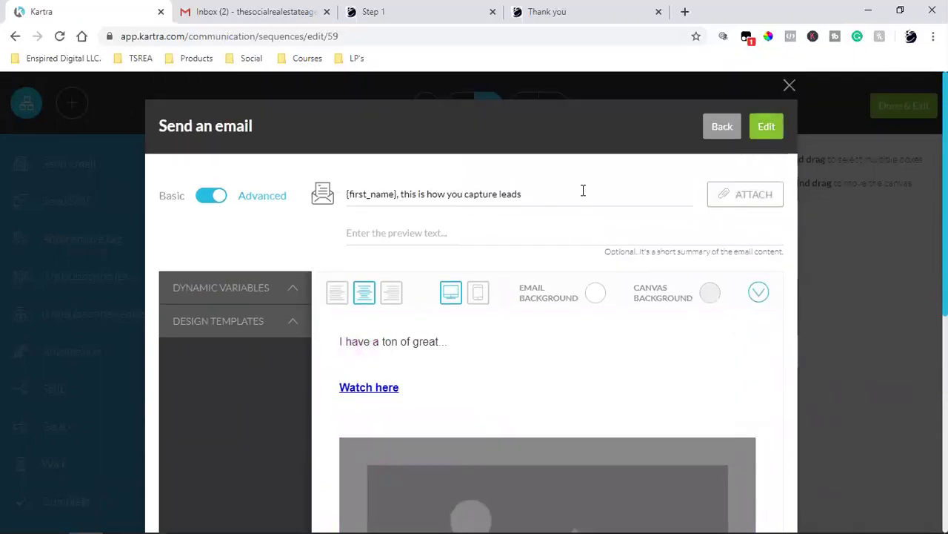
pyautogui.click(757, 130)
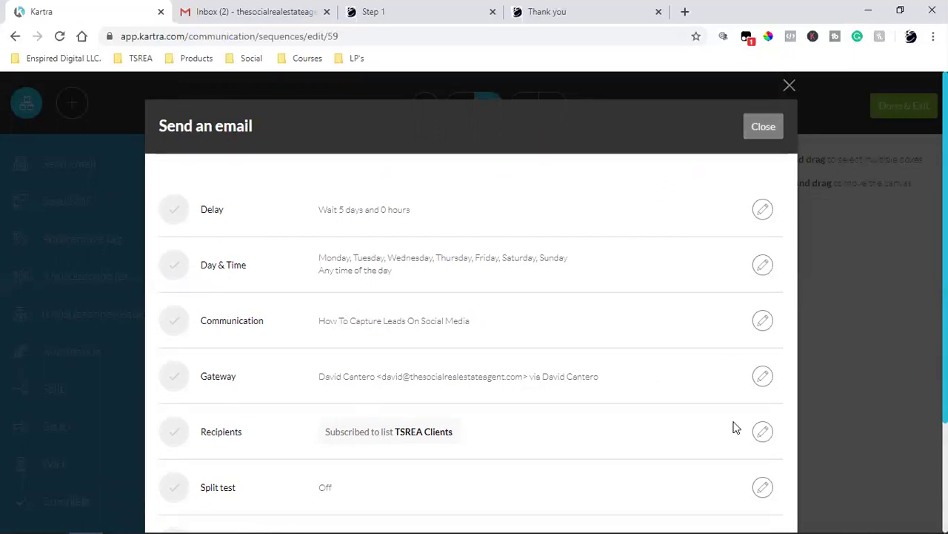
pyautogui.press('Escape')
# - Open the "What Happens After You Capture The Lead" email step for editing and bring up its email content
pyautogui.scroll(-2, 736, 427)
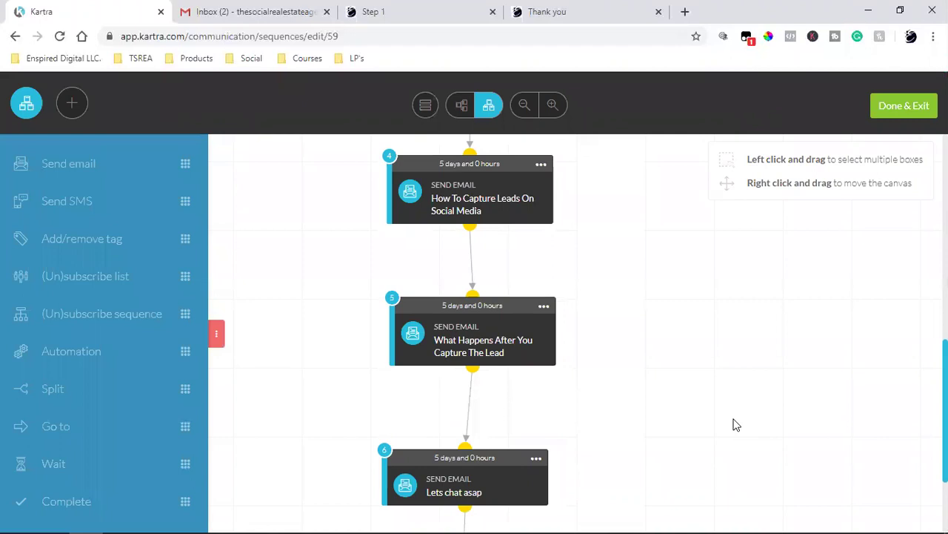
pyautogui.scroll(-2, 736, 424)
pyautogui.click(546, 167)
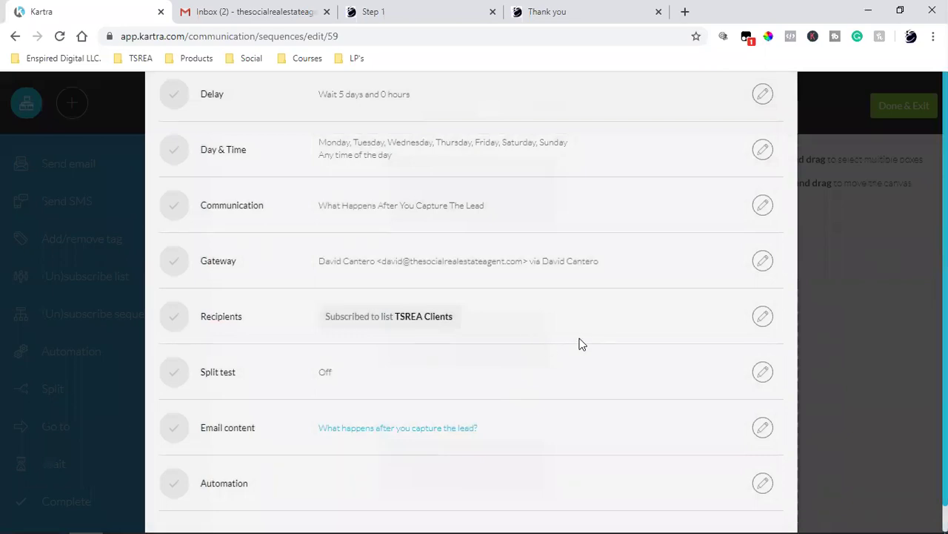
pyautogui.scroll(-3, 582, 352)
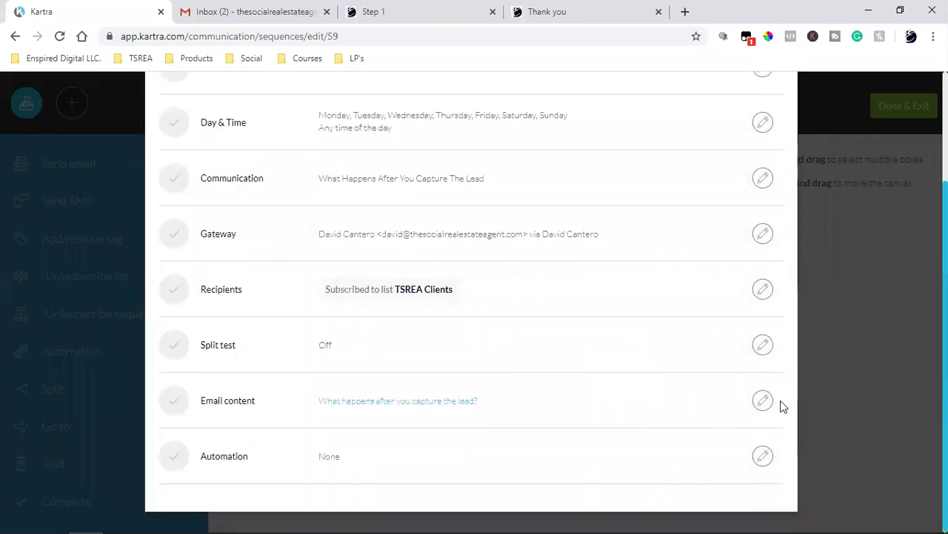
pyautogui.click(763, 400)
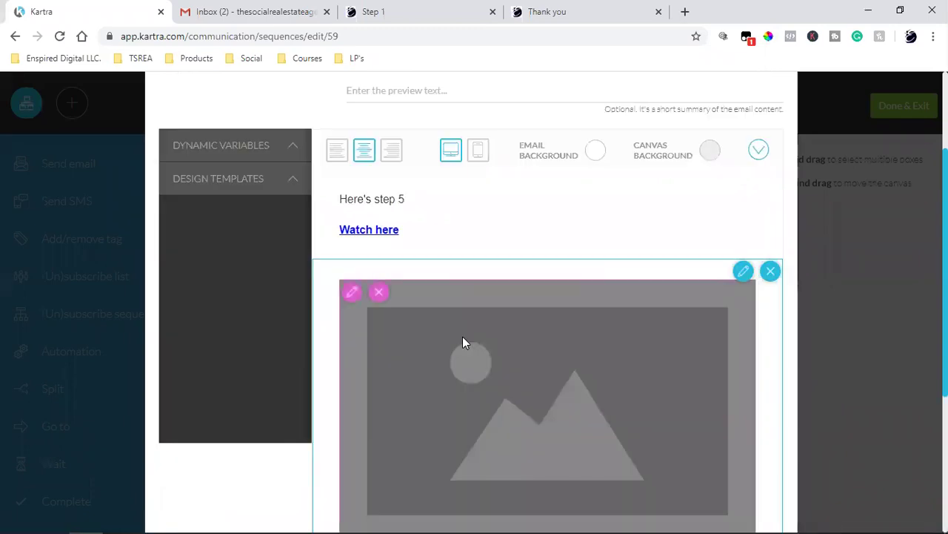
pyautogui.scroll(3, 462, 355)
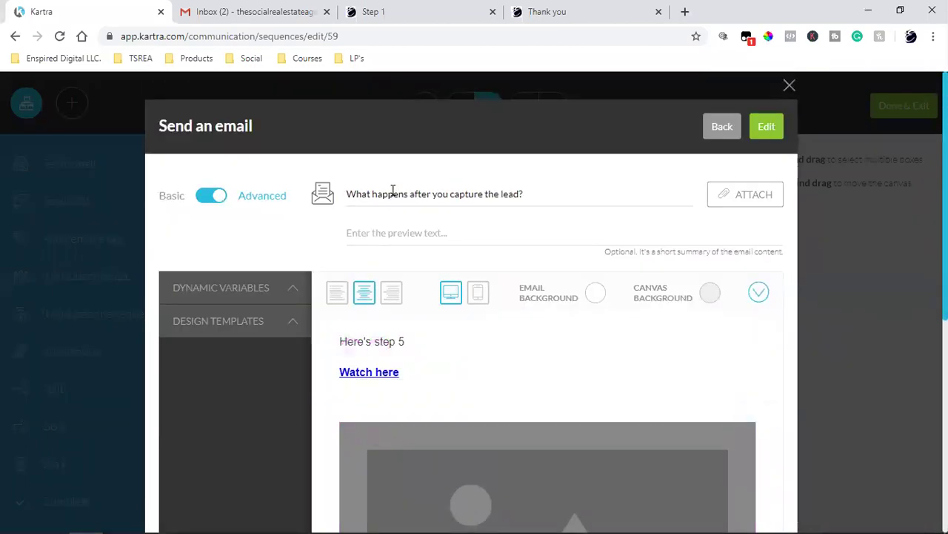
# - Insert the {first_name} dynamic variable followed by a comma at the start of the email's subject line
pyautogui.click(222, 291)
pyautogui.click(205, 338)
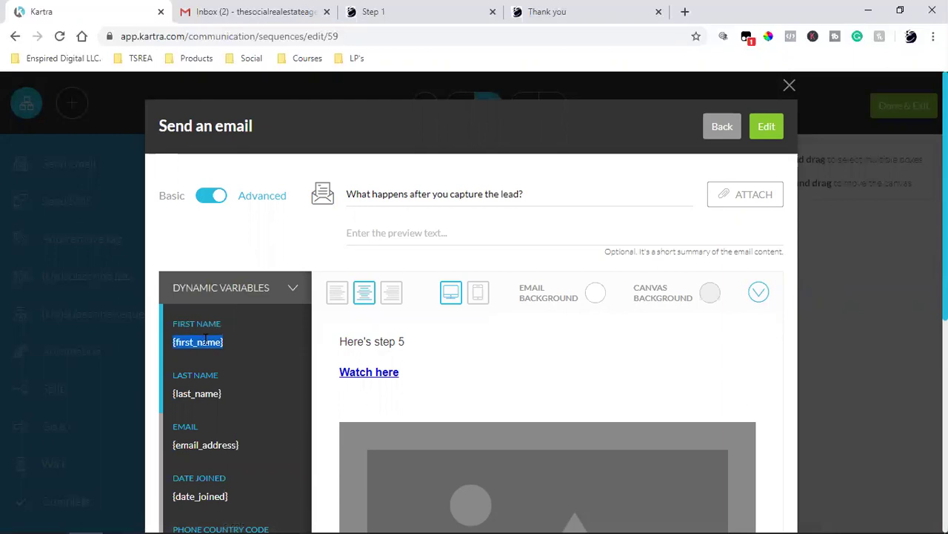
pyautogui.rightClick(205, 339)
pyautogui.click(224, 346)
pyautogui.click(349, 194)
pyautogui.hotkey('ctrl', 'v')
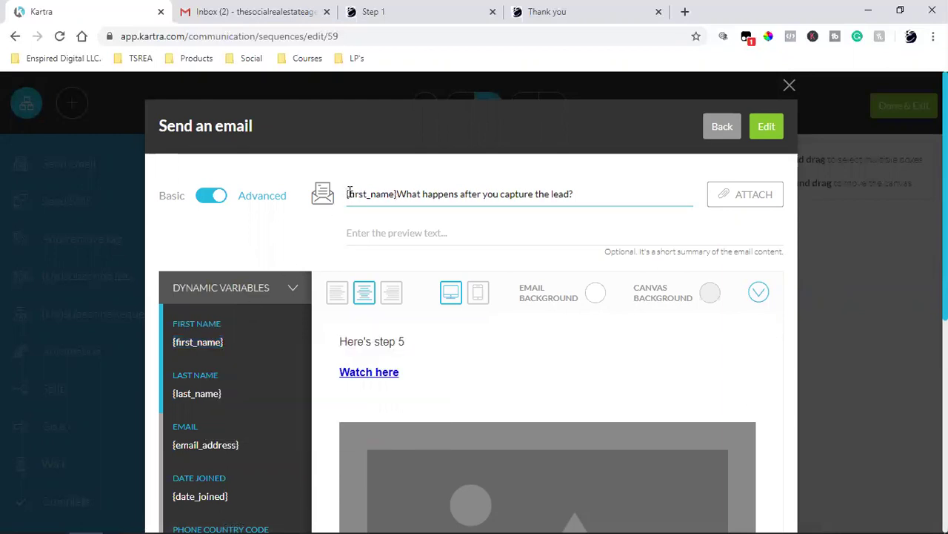
pyautogui.write(',')
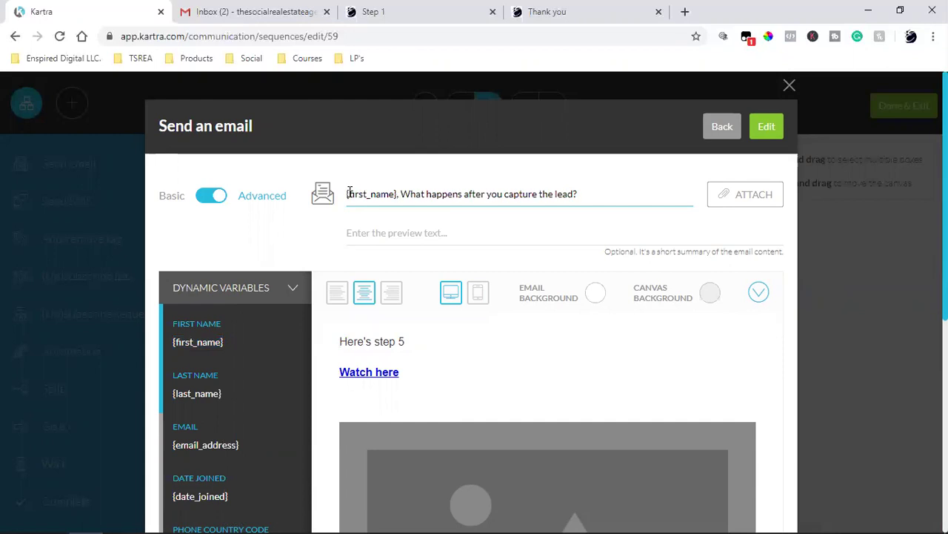
# - Reword the subject line to "{first_name}, here's what happens after you capture the lead"
pyautogui.press('BackSpace')
pyautogui.press('BackSpace')
pyautogui.press('BackSpace')
pyautogui.press('BackSpace')
pyautogui.press('BackSpace')
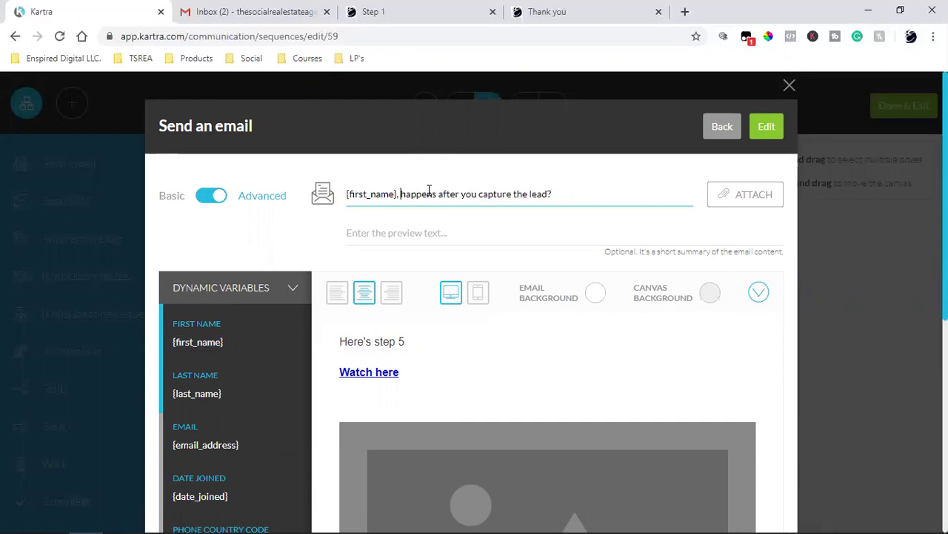
pyautogui.write('here')
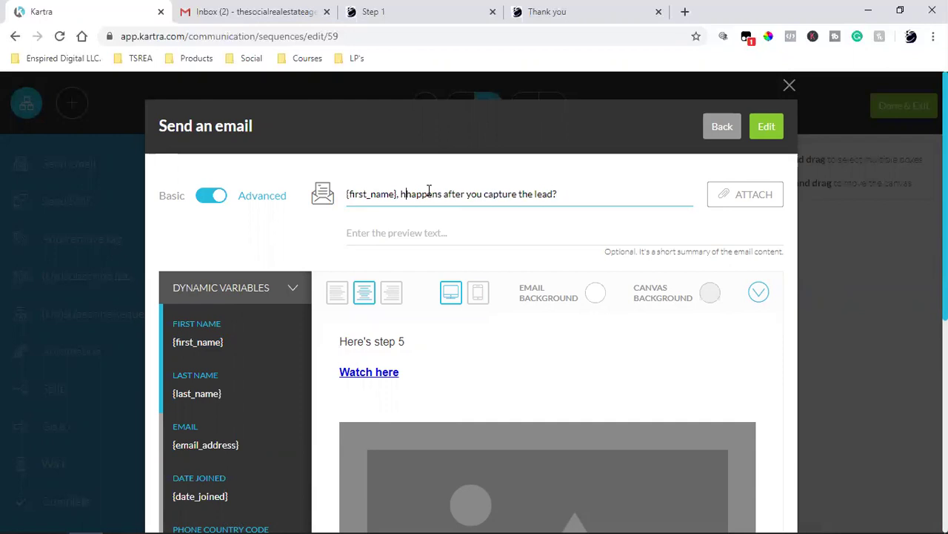
pyautogui.write("'s what")
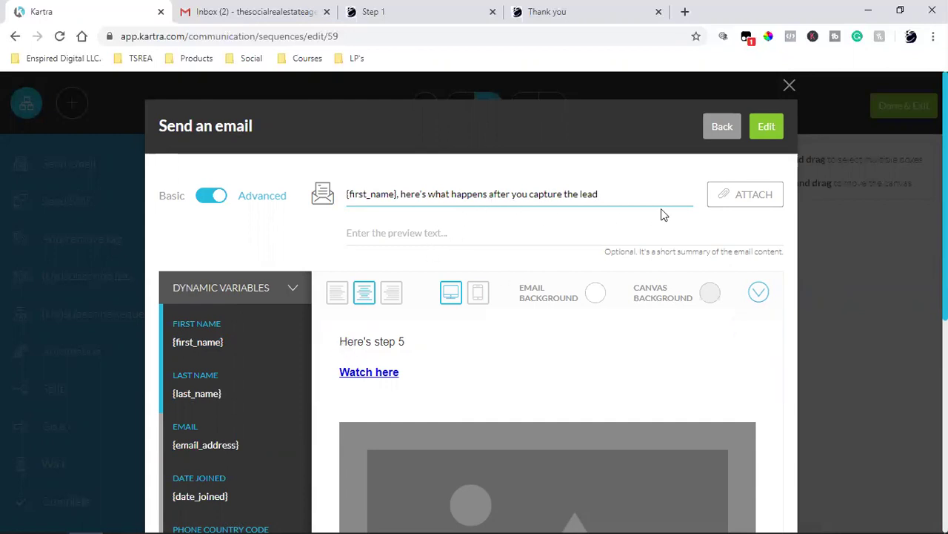
# - Check the email body, save the email content and close the "What Happens After You Capture The Lead" step
pyautogui.scroll(-4, 517, 364)
pyautogui.scroll(4, 593, 319)
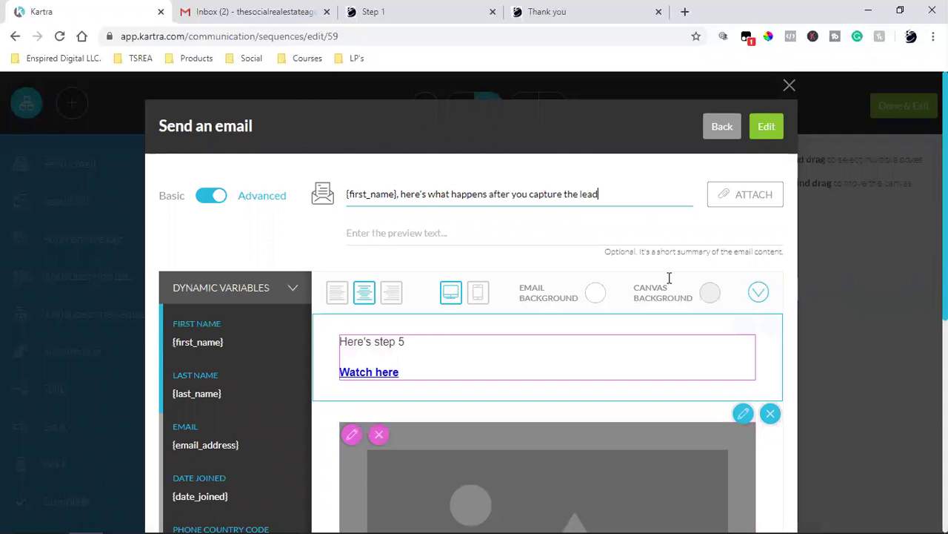
pyautogui.click(769, 127)
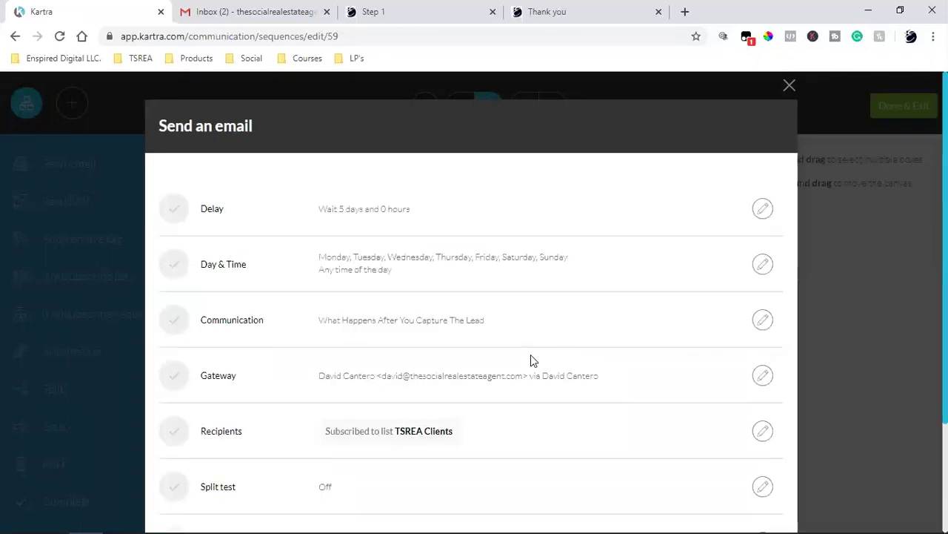
pyautogui.scroll(-2, 597, 368)
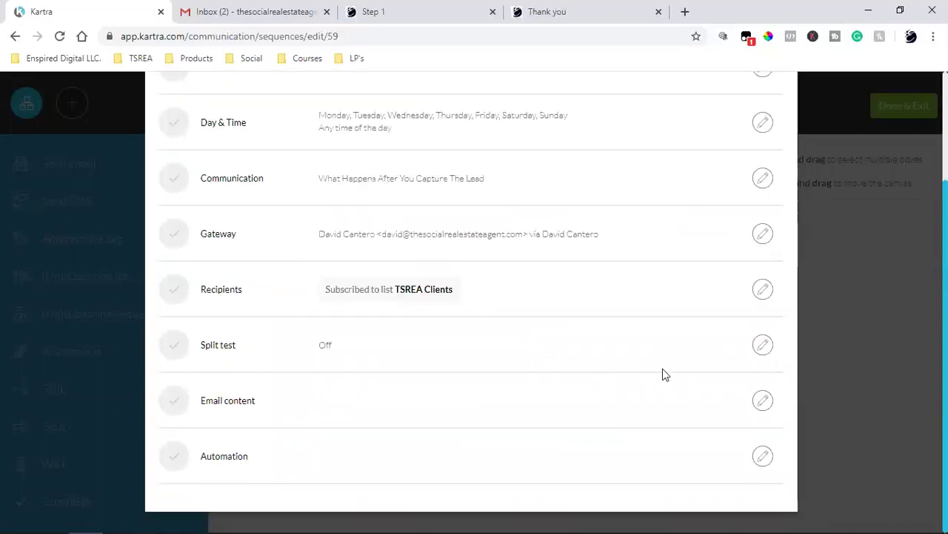
pyautogui.scroll(2, 662, 374)
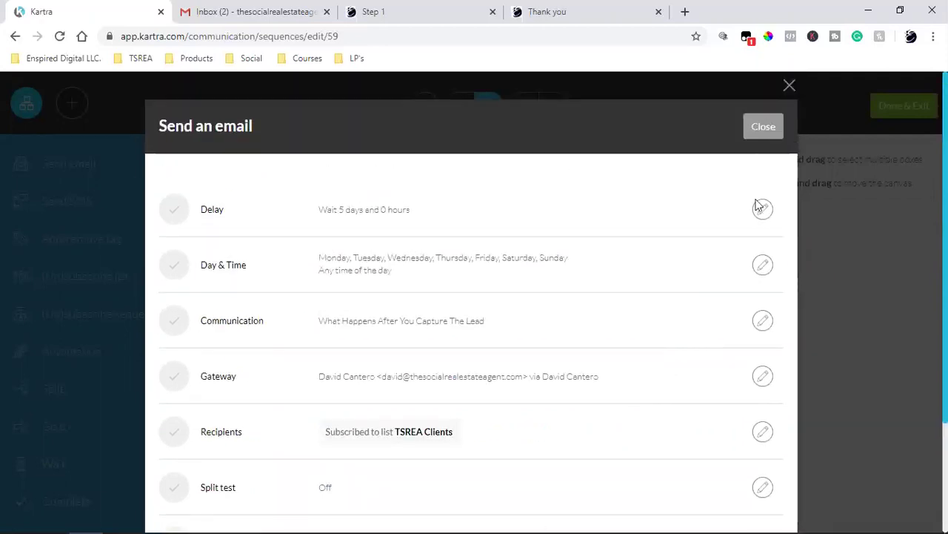
pyautogui.click(752, 133)
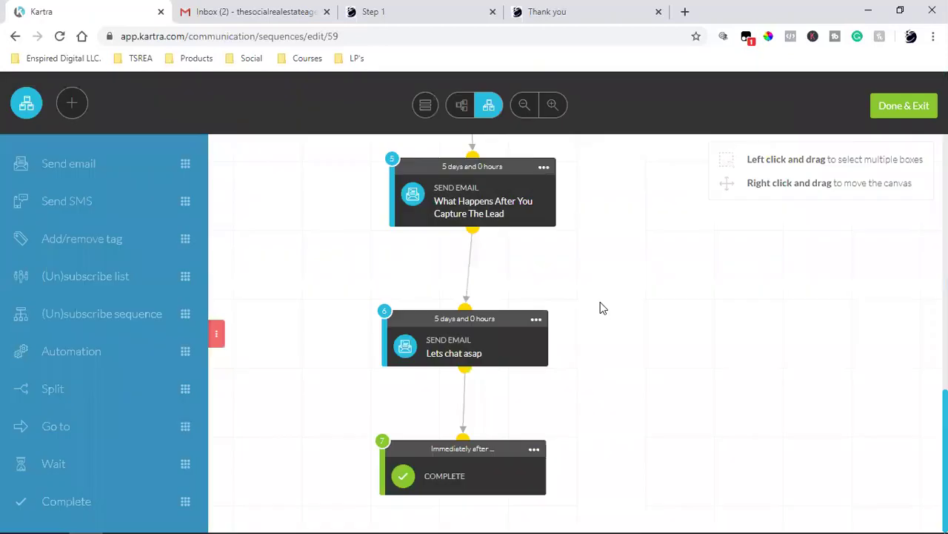
# - Open the "Lets chat asap" email step for editing, review it and close it
pyautogui.click(538, 320)
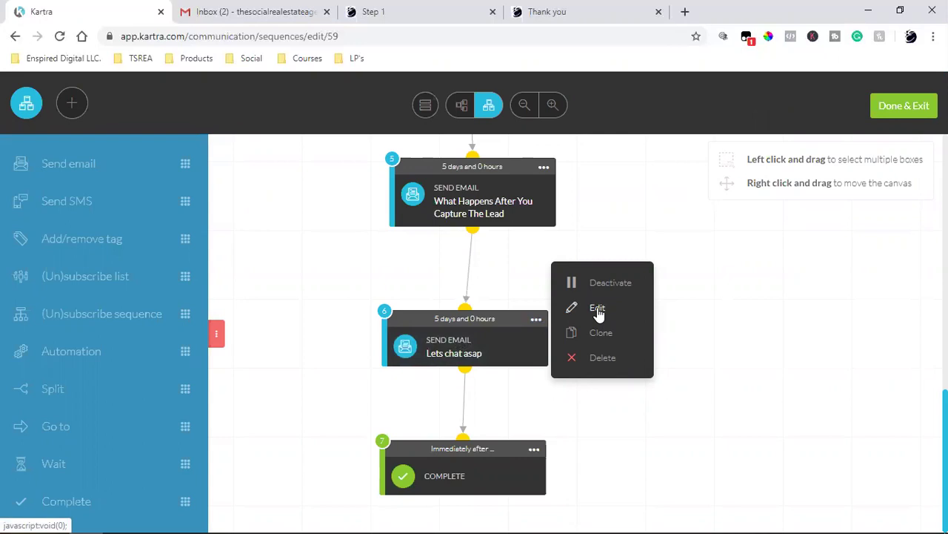
pyautogui.click(597, 310)
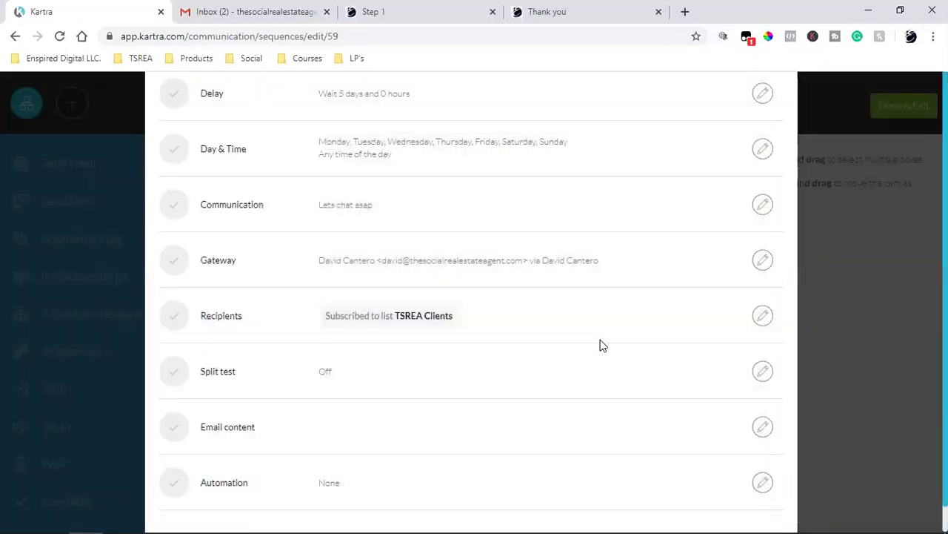
pyautogui.click(766, 210)
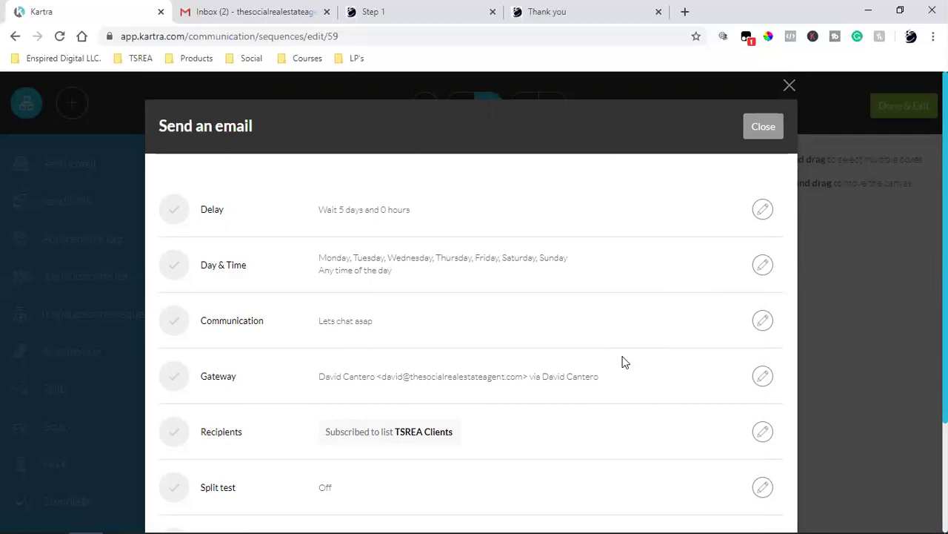
pyautogui.click(764, 126)
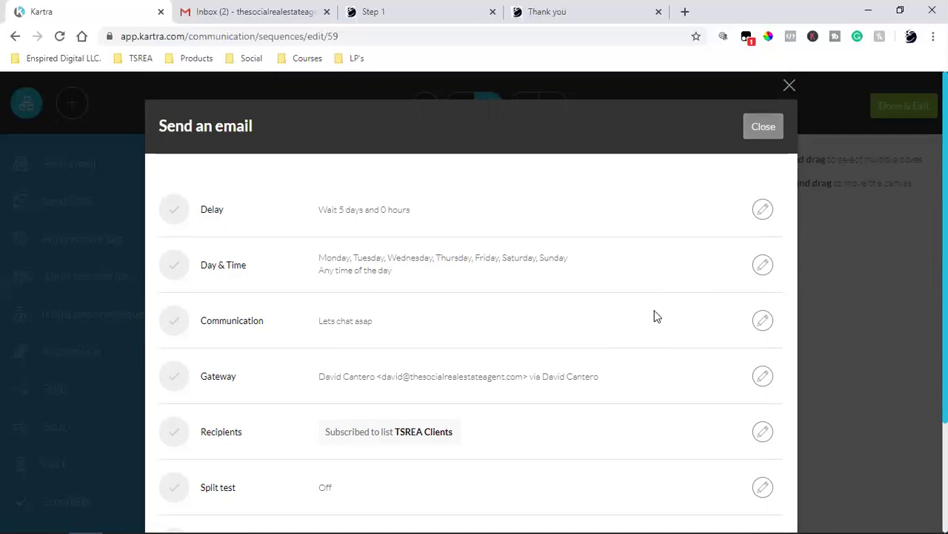
# - Review the whole sequence from the starting rules through the six emails to the Complete step
pyautogui.scroll(10, 656, 318)
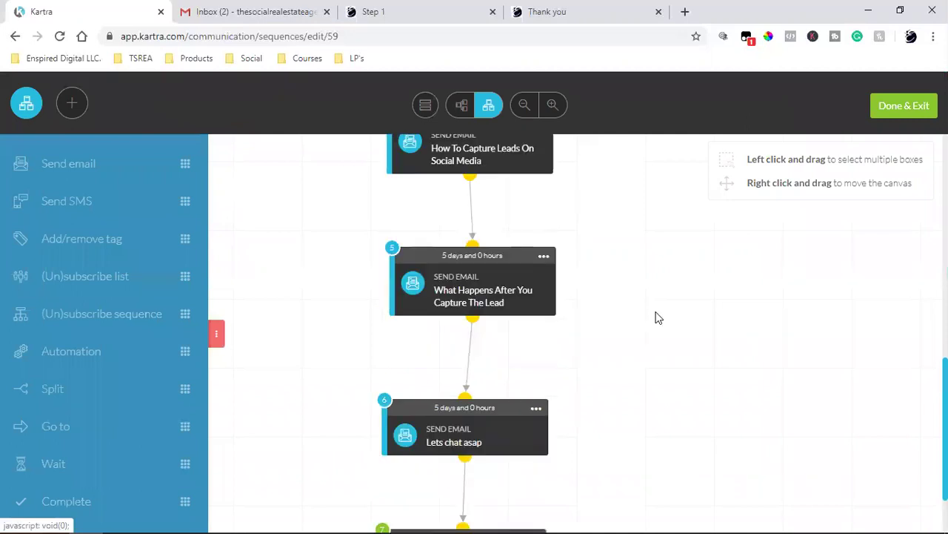
pyautogui.scroll(-2, 656, 318)
pyautogui.scroll(2, 489, 170)
pyautogui.moveTo(434, 243)
pyautogui.scroll(-2, 573, 259)
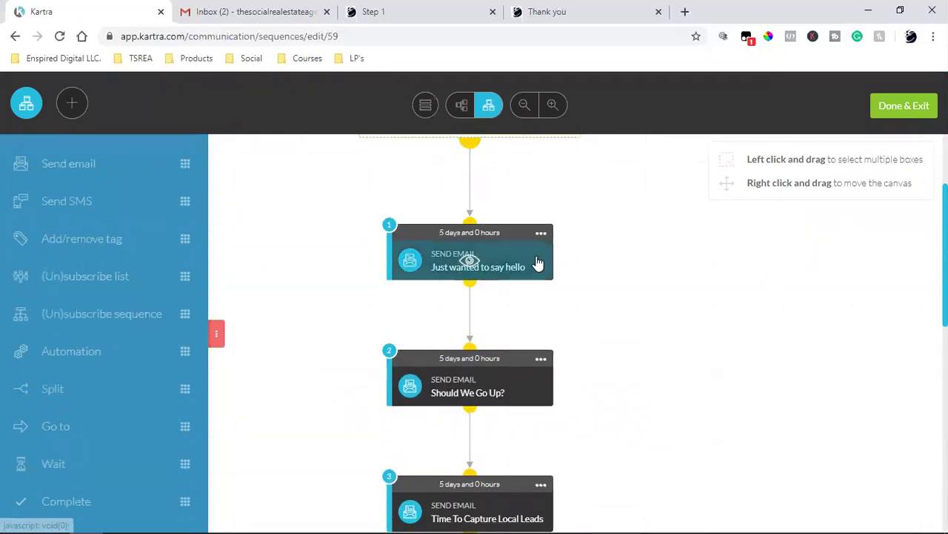
pyautogui.scroll(-2, 530, 262)
pyautogui.scroll(-4, 512, 262)
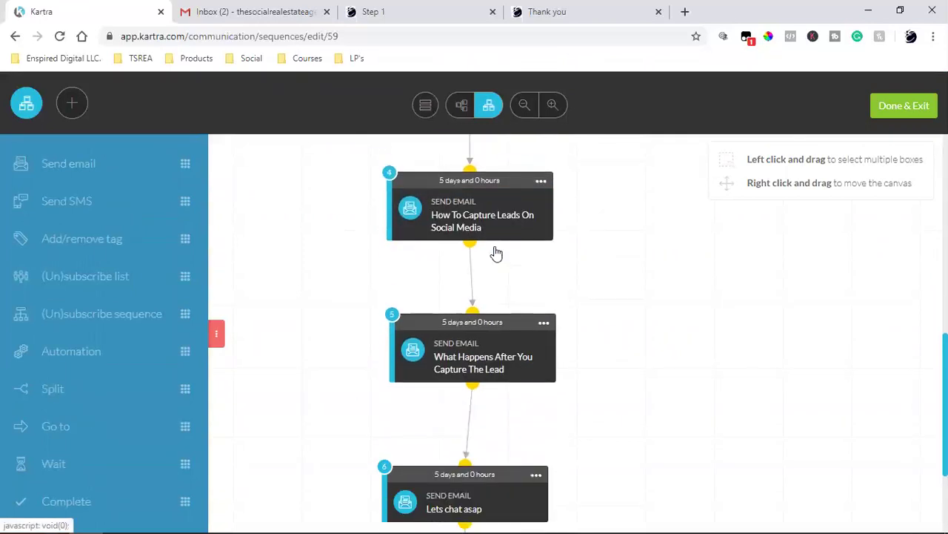
pyautogui.scroll(-2, 474, 311)
pyautogui.moveTo(458, 362)
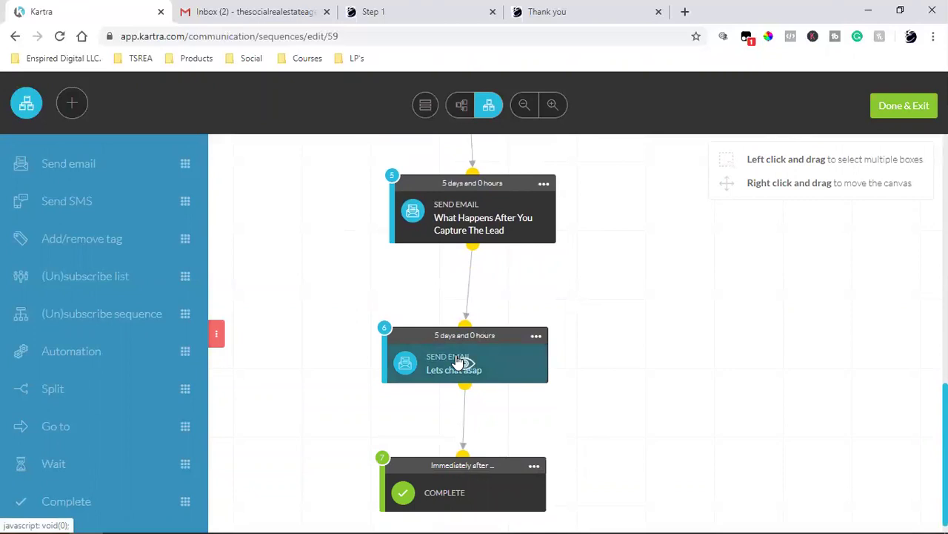
pyautogui.scroll(10, 459, 361)
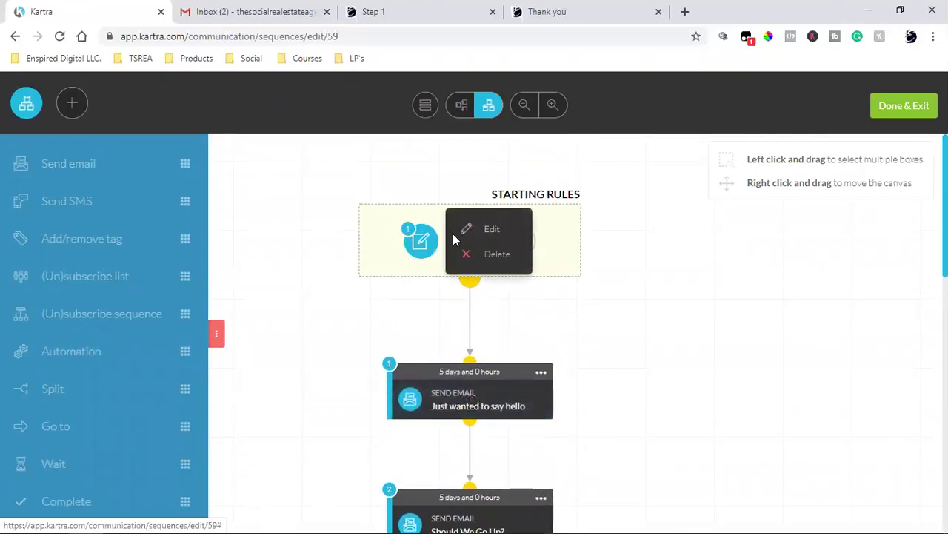
# - Switch to the Step 1 page and show its video and "Start Step 1" button
pyautogui.click(434, 9)
pyautogui.scroll(4, 423, 364)
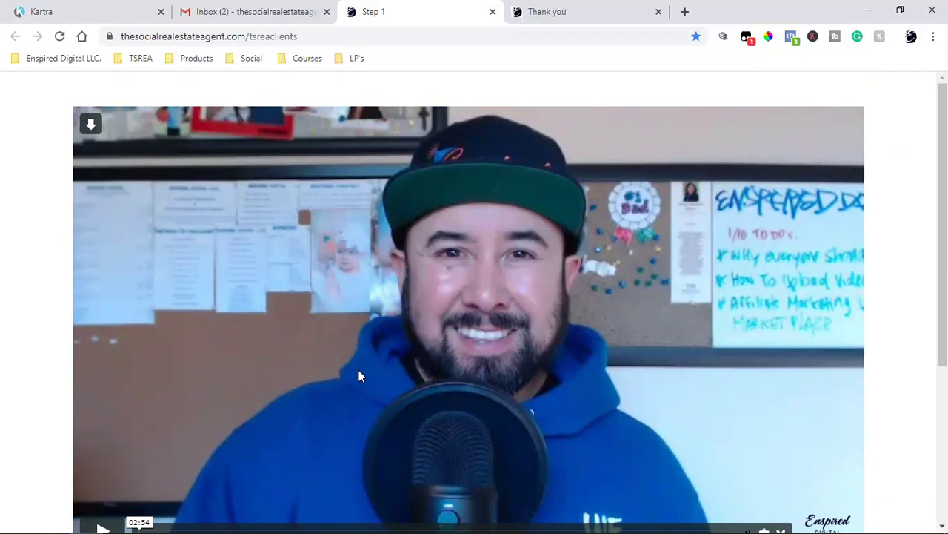
pyautogui.scroll(-2, 361, 377)
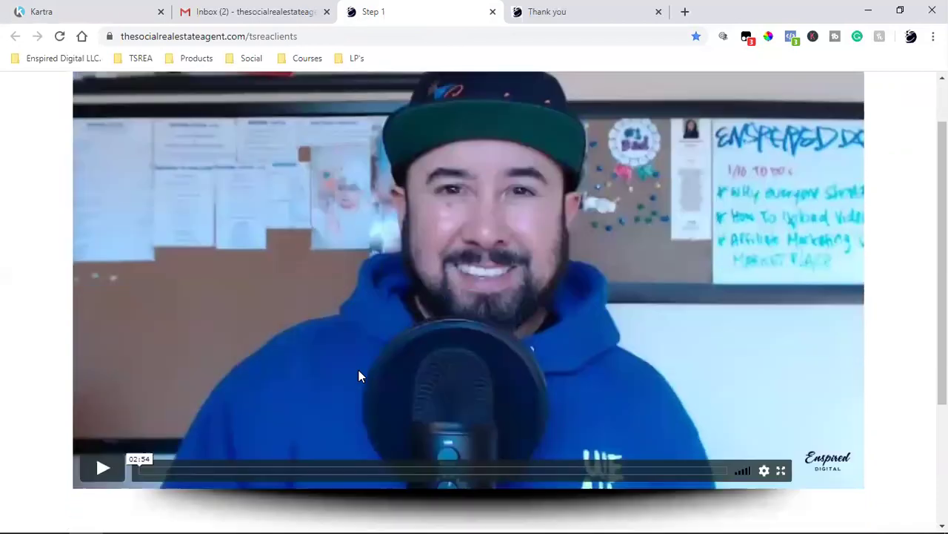
pyautogui.scroll(2, 526, 407)
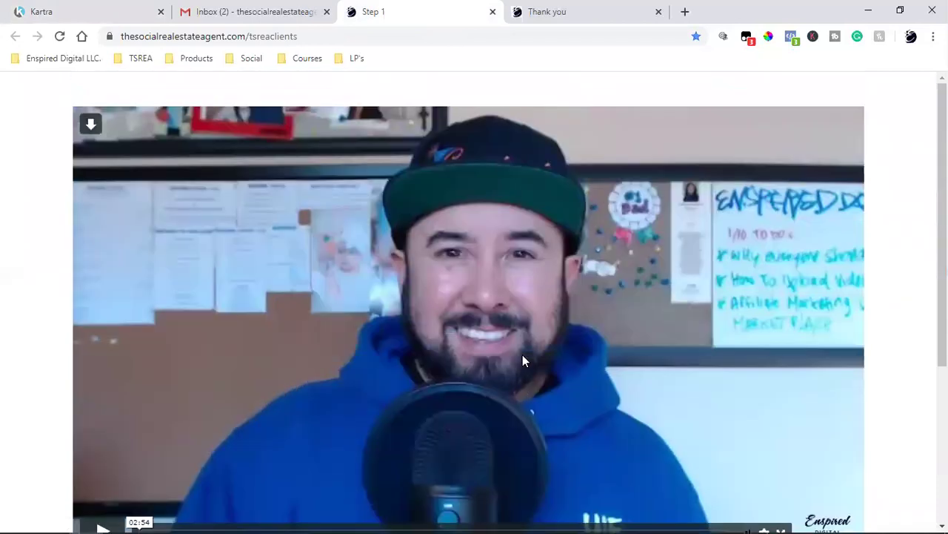
pyautogui.scroll(-2, 527, 360)
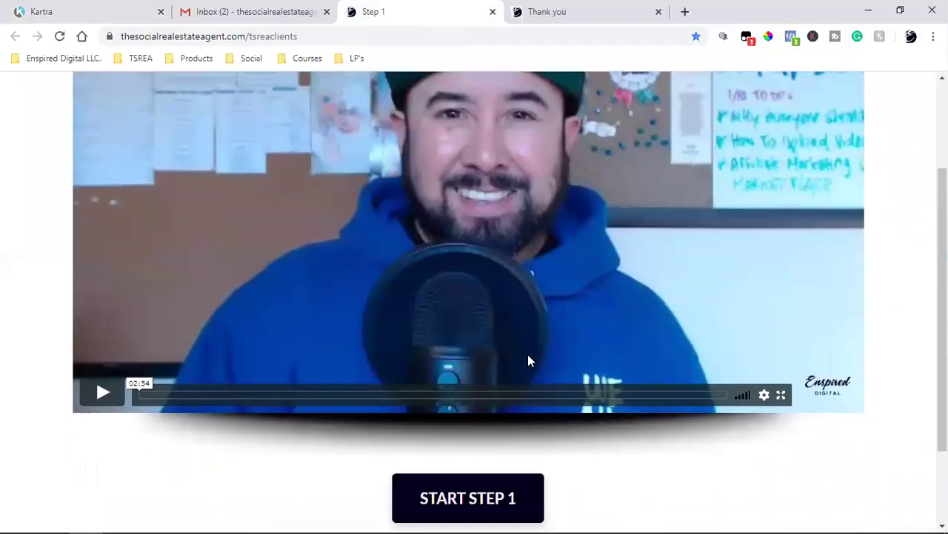
# - Show the Gmail inbox, and return to the Kartra sequence to walk through its emails from the first one
pyautogui.click(245, 12)
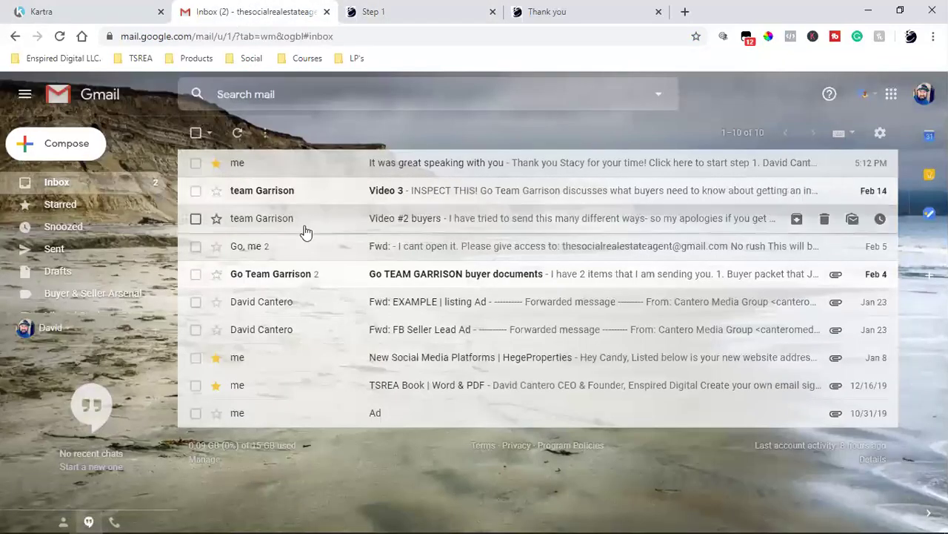
pyautogui.click(102, 6)
pyautogui.scroll(-2, 468, 393)
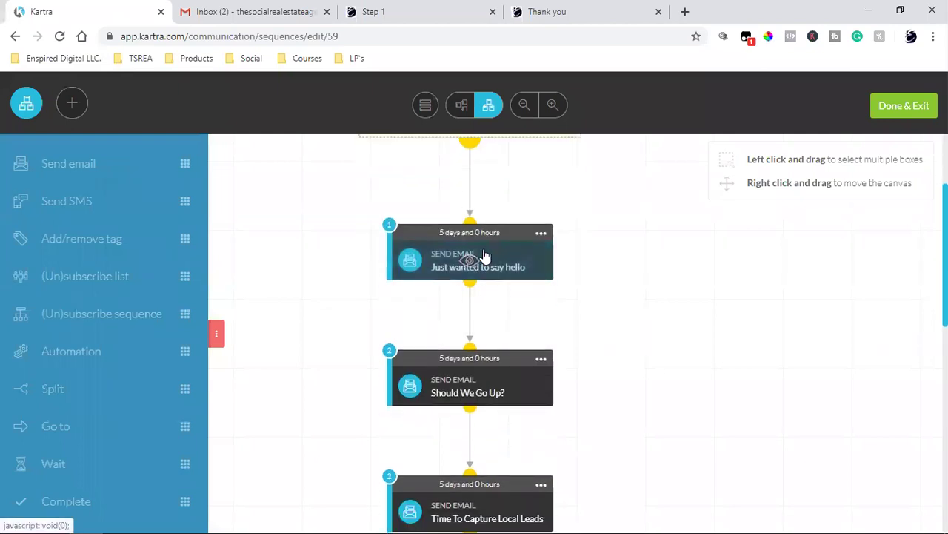
pyautogui.scroll(-2, 470, 381)
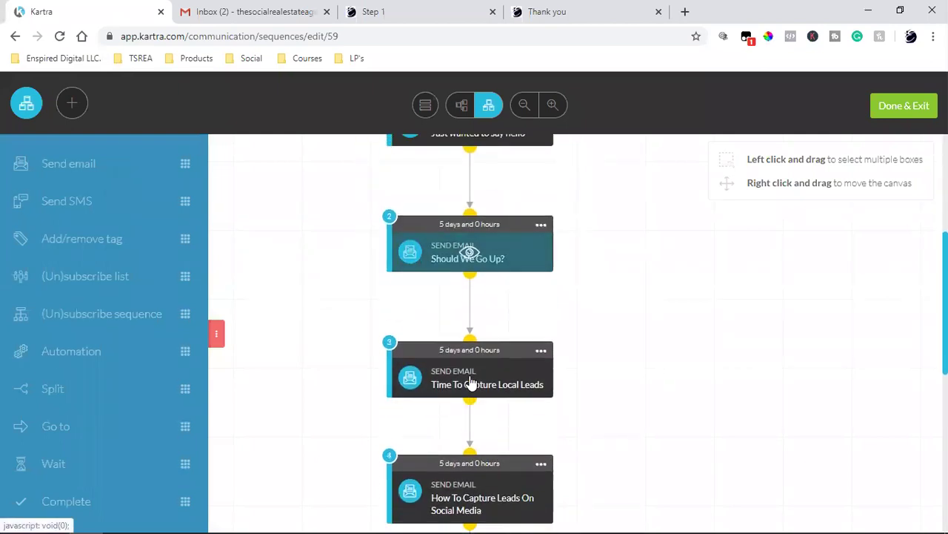
# - Open the sixth email step of the sequence for editing and rename its broadcast to "Watch this video ASAP"
pyautogui.scroll(-2, 477, 361)
pyautogui.scroll(-3, 476, 361)
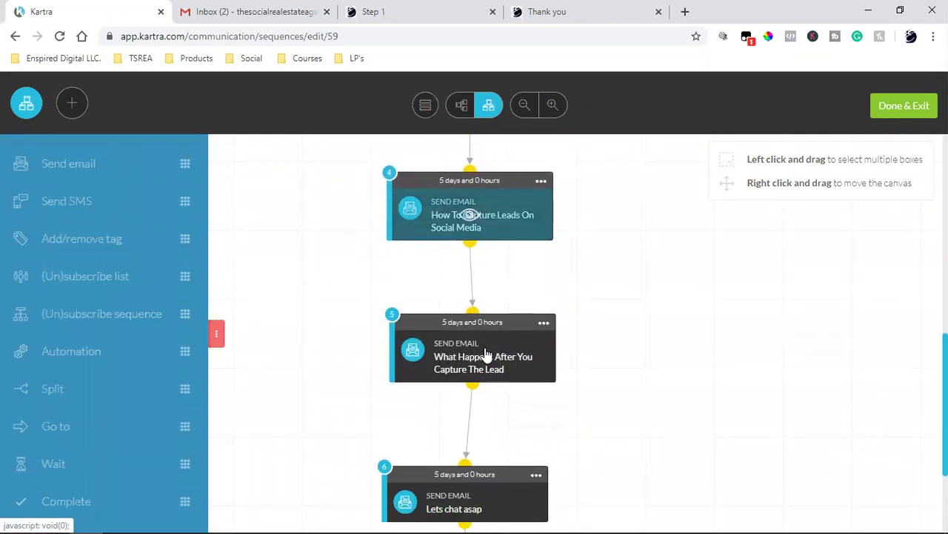
pyautogui.scroll(-1, 476, 360)
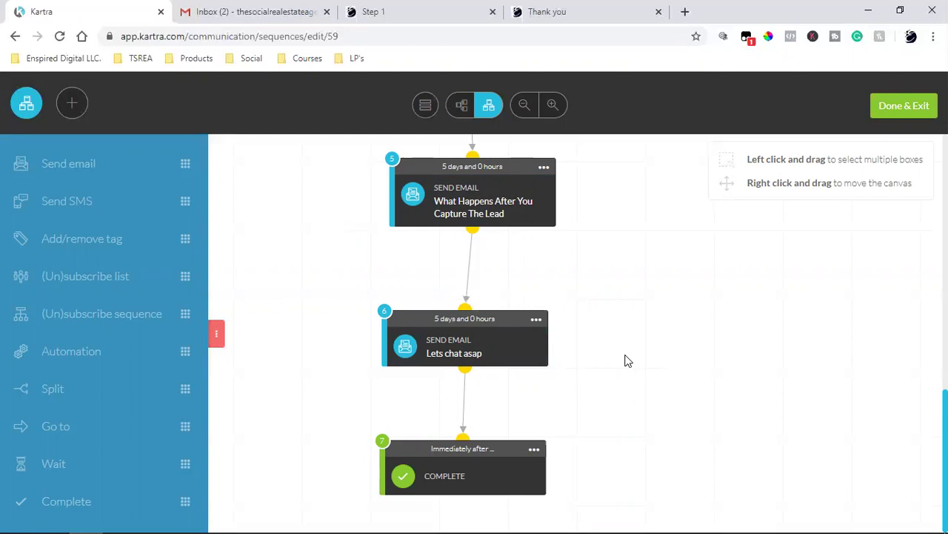
pyautogui.click(537, 319)
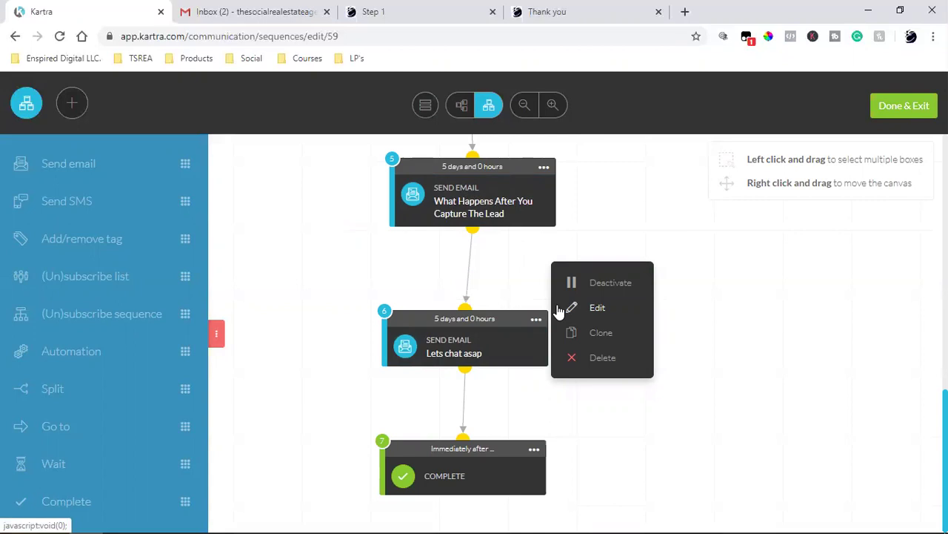
pyautogui.click(560, 309)
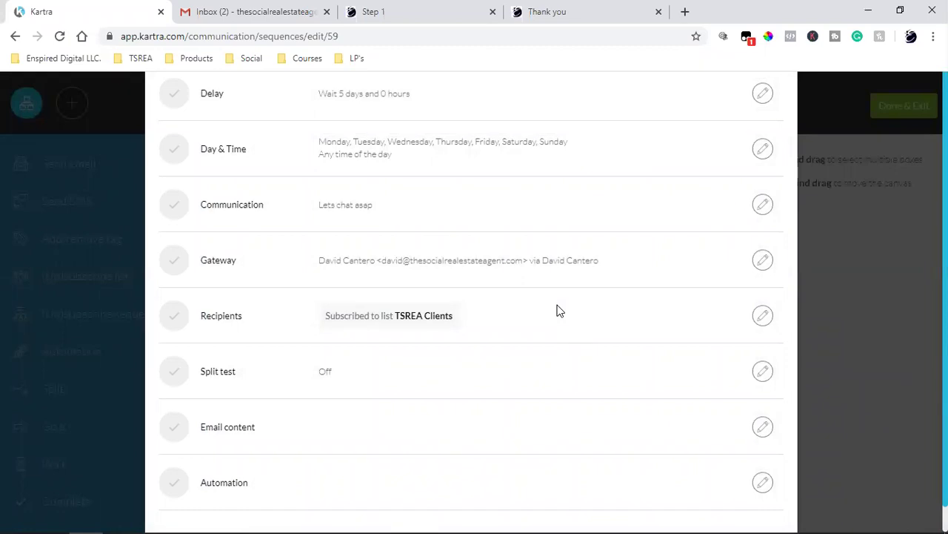
pyautogui.scroll(2, 559, 311)
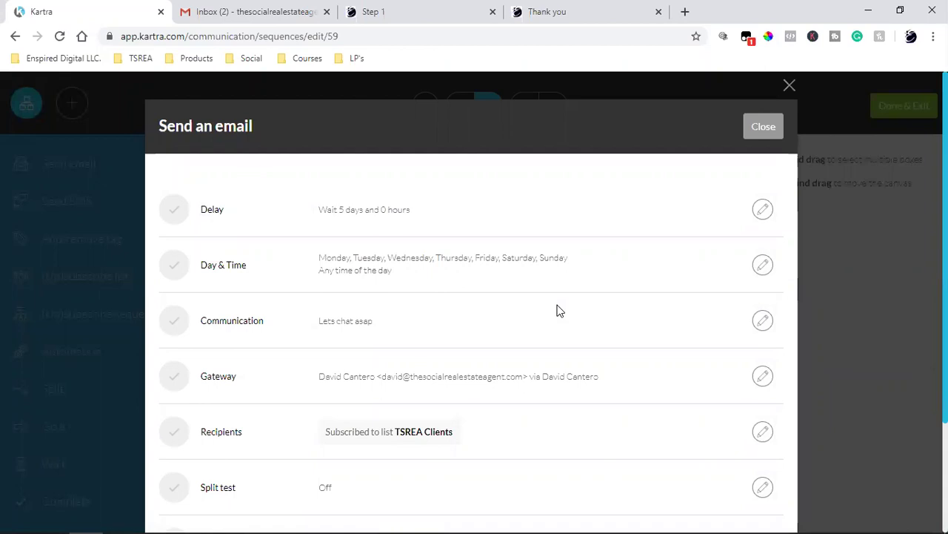
pyautogui.click(764, 325)
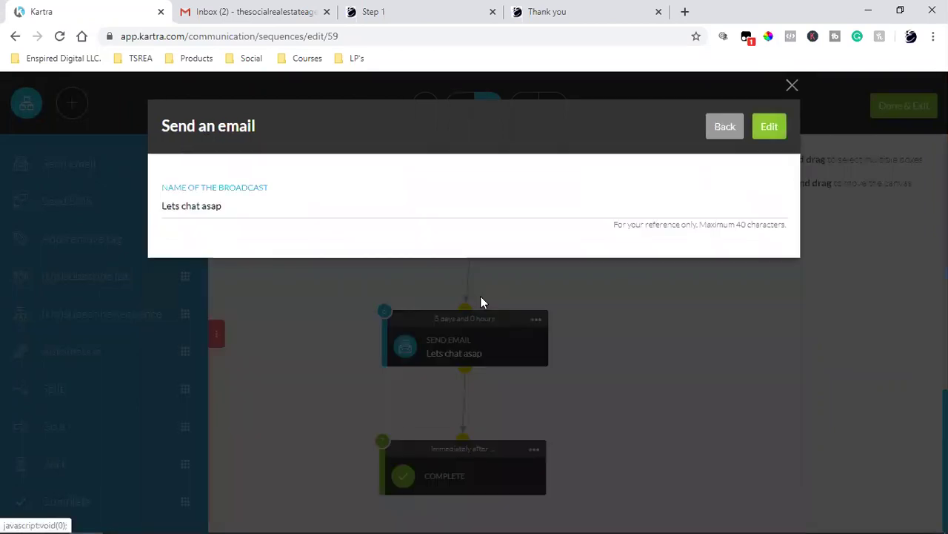
pyautogui.tripleClick(208, 202)
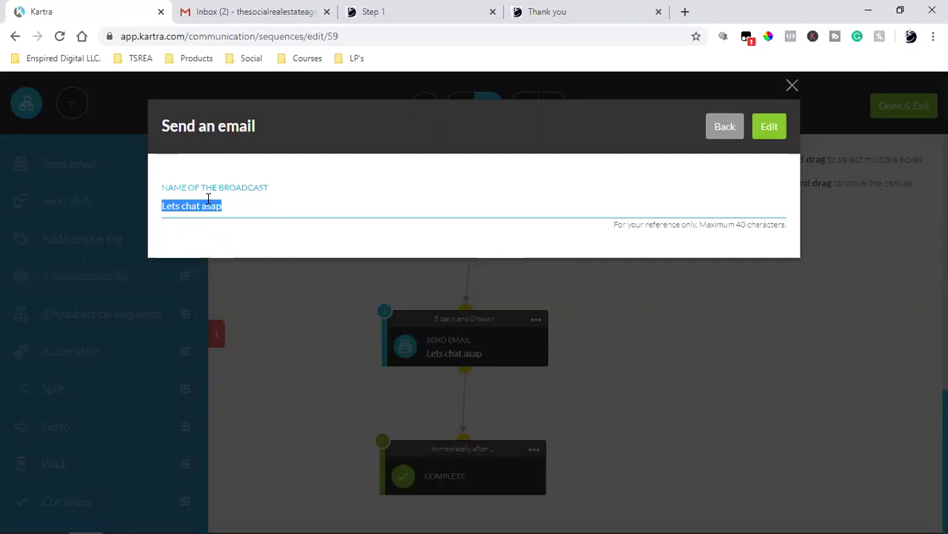
pyautogui.write('Watch this video a')
pyautogui.press('BackSpace')
pyautogui.write('ASAP')
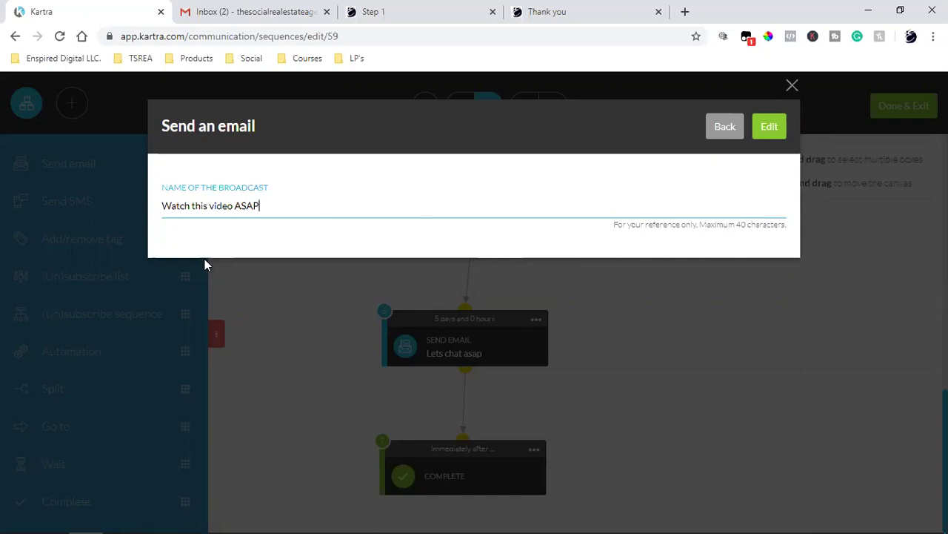
pyautogui.click(768, 131)
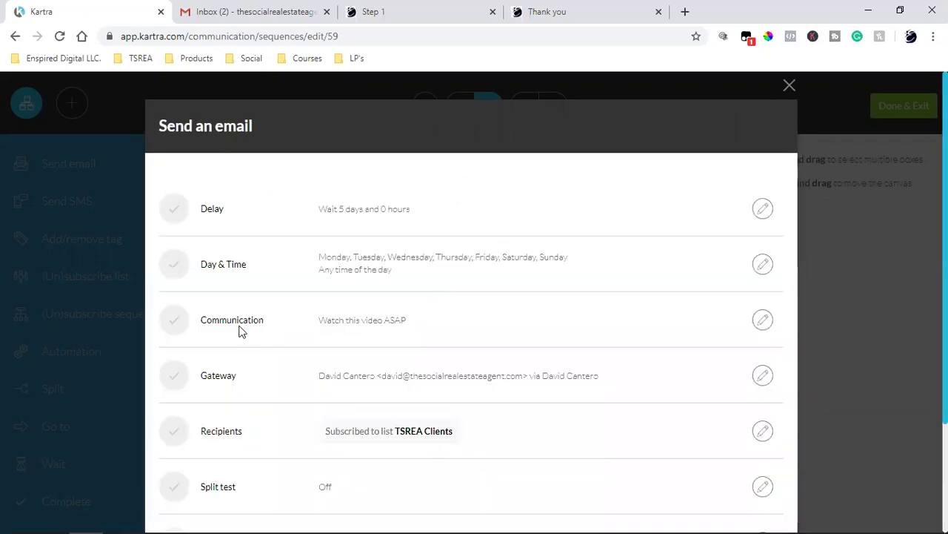
# - Open the email content of this step for editing
pyautogui.tripleClick(367, 324)
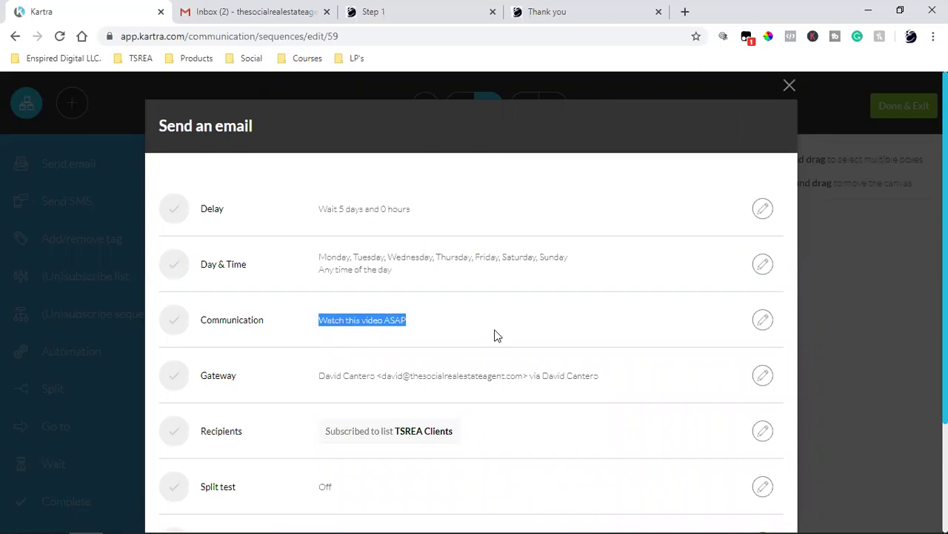
pyautogui.scroll(-2, 495, 334)
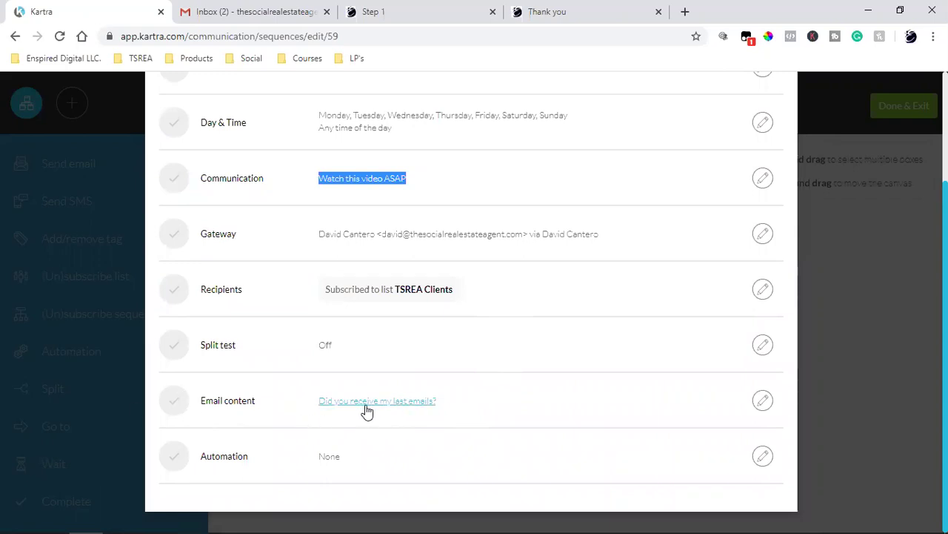
pyautogui.click(754, 402)
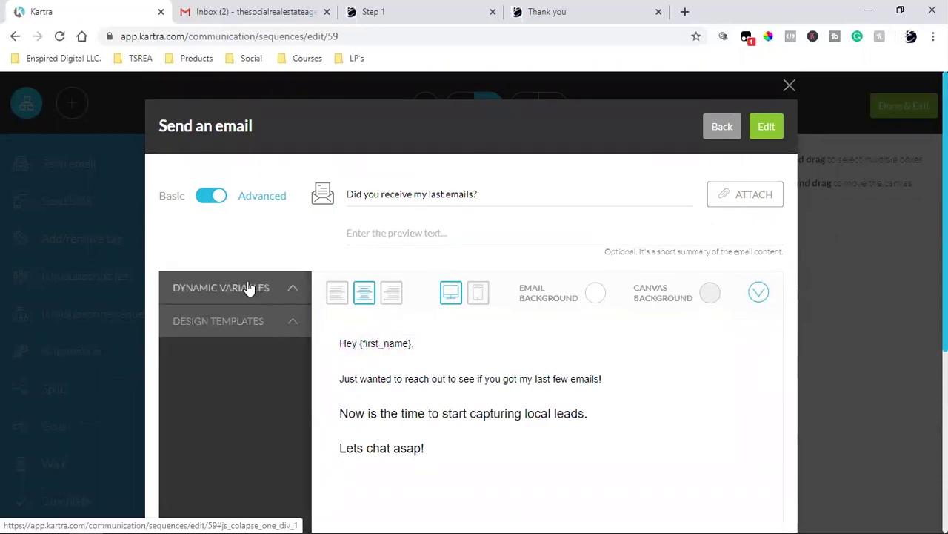
pyautogui.click(250, 286)
pyautogui.doubleClick(211, 341)
pyautogui.rightClick(201, 345)
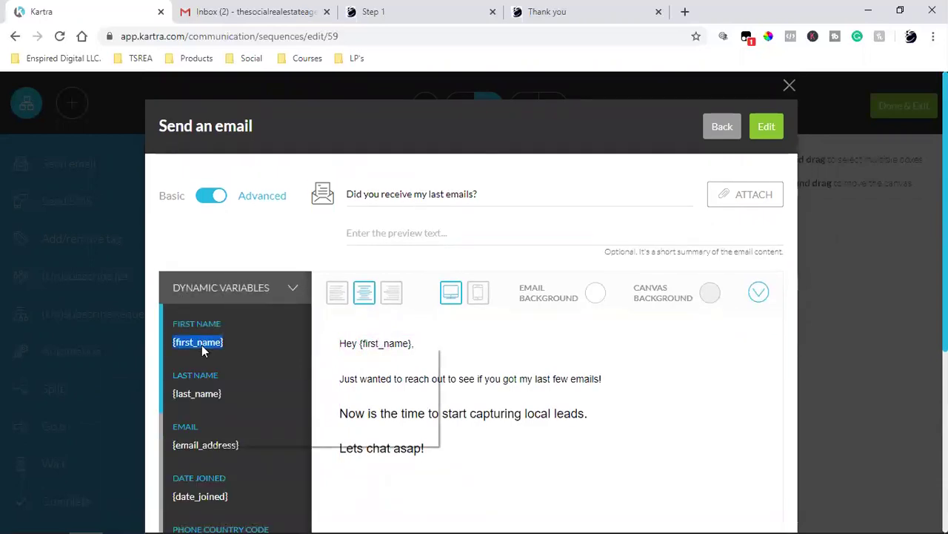
pyautogui.click(234, 357)
pyautogui.click(419, 190)
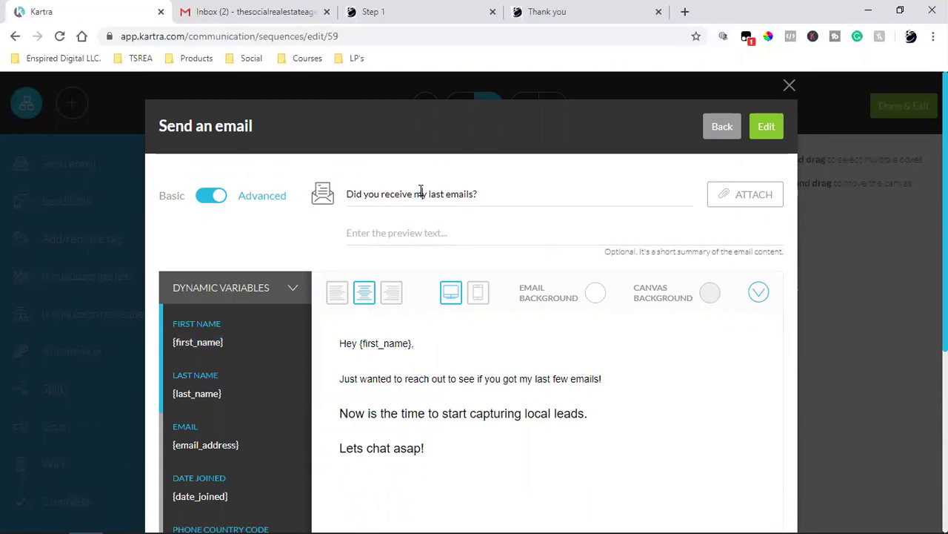
pyautogui.hotkey('ctrl', 'a')
pyautogui.hotkey('ctrl', 'v')
pyautogui.write(', WATCH')
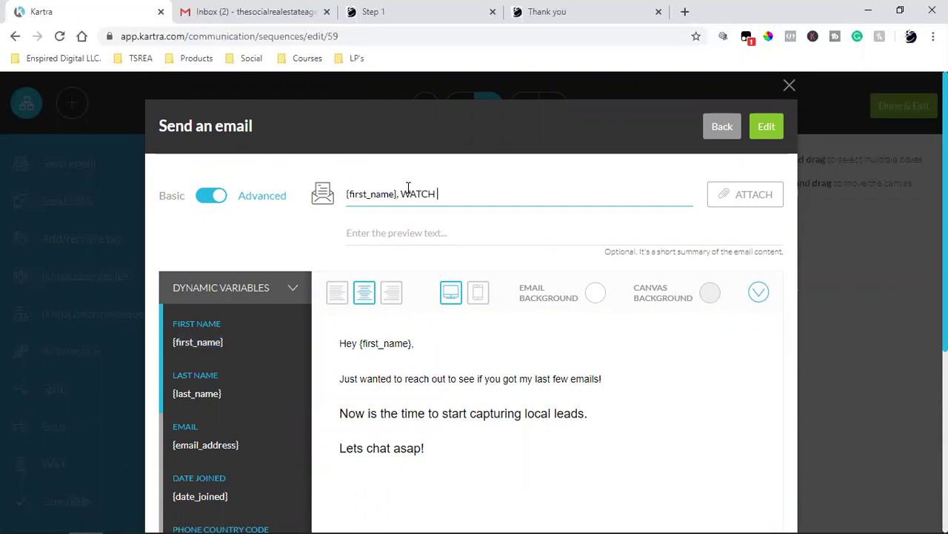
pyautogui.press('BackSpace')
pyautogui.press('BackSpace')
pyautogui.press('BackSpace')
pyautogui.press('BackSpace')
pyautogui.press('BackSpace')
pyautogui.press('BackSpace')
pyautogui.press('BackSpace')
pyautogui.press('BackSpace')
pyautogui.press('BackSpace')
pyautogui.press('BackSpace')
pyautogui.press('BackSpace')
pyautogui.press('BackSpace')
pyautogui.press('BackSpace')
pyautogui.press('BackSpace')
pyautogui.press('BackSpace')
pyautogui.press('BackSpace')
pyautogui.press('BackSpace')
pyautogui.press('BackSpace')
pyautogui.press('BackSpace')
pyautogui.press('BackSpace')
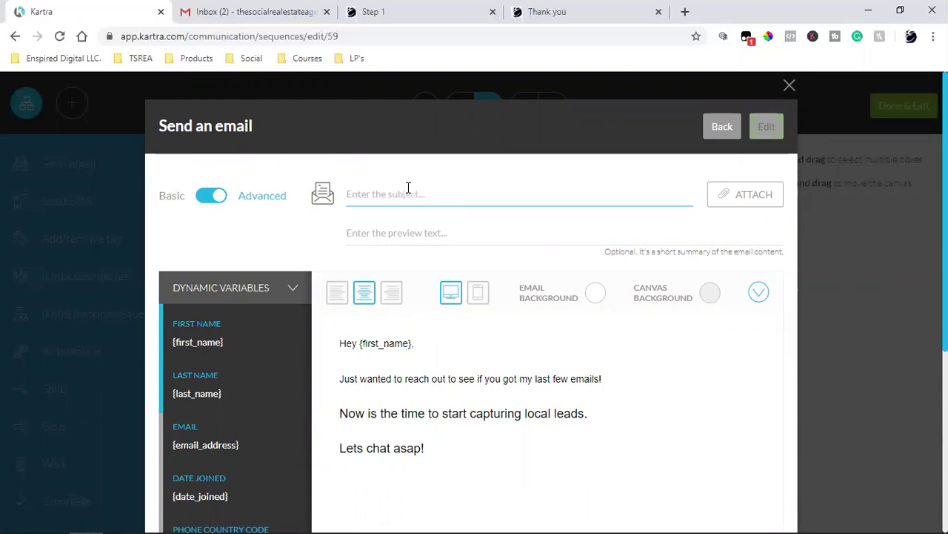
# - Set the email subject to "[Video] Watch ASAP"
pyautogui.write('[VIDEO')
pyautogui.press('BackSpace')
pyautogui.press('BackSpace')
pyautogui.press('BackSpace')
pyautogui.press('BackSpace')
pyautogui.press('BackSpace')
pyautogui.press('BackSpace')
pyautogui.write('[V')
pyautogui.press('BackSpace')
pyautogui.press('BackSpace')
pyautogui.press('BackSpace')
pyautogui.press('BackSpace')
pyautogui.press('BackSpace')
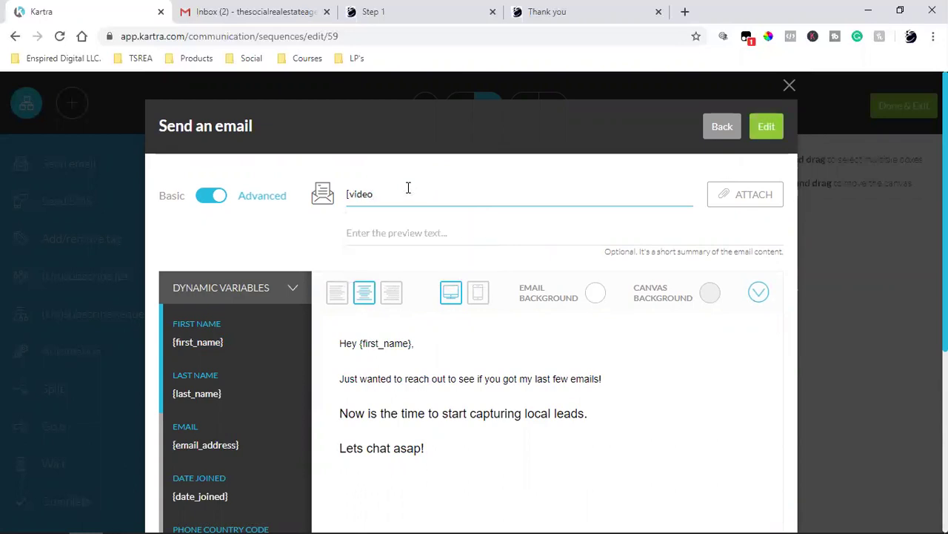
pyautogui.write('Video]')
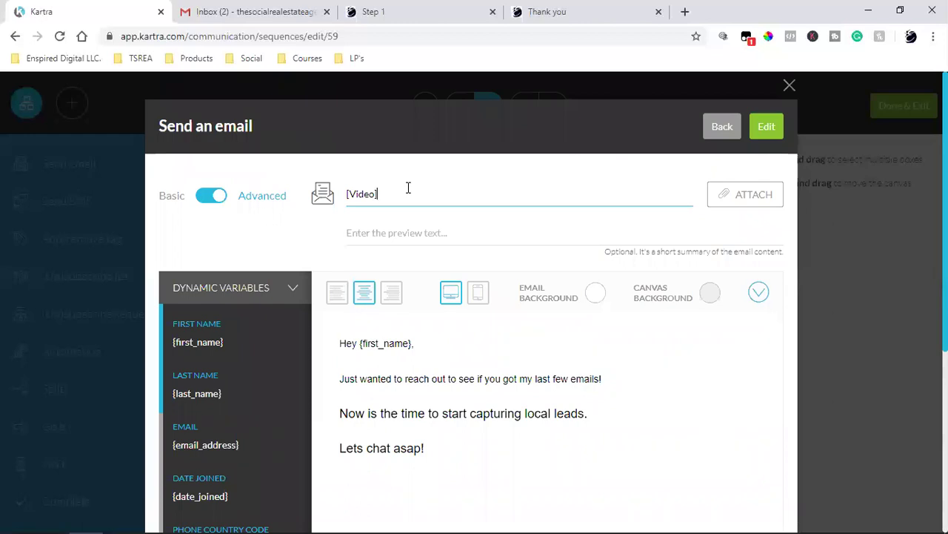
pyautogui.write(' Watch')
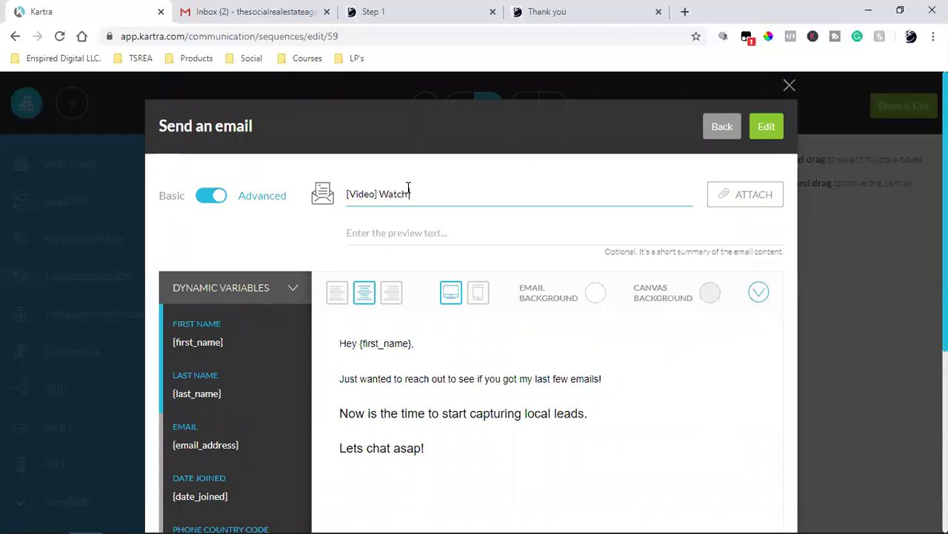
pyautogui.write(' ASAP')
# - Delete all the text in the email's body text block
pyautogui.moveTo(357, 345)
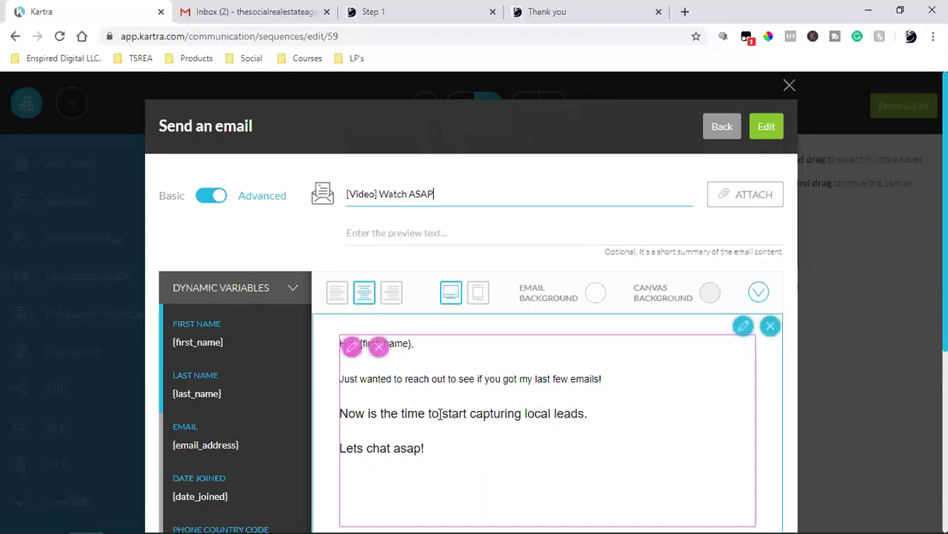
pyautogui.click(447, 449)
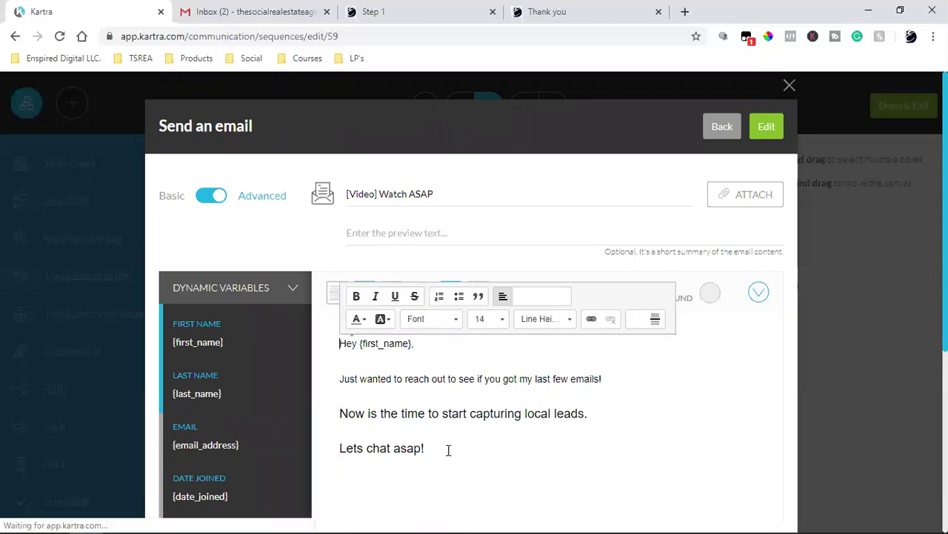
pyautogui.tripleClick(447, 449)
pyautogui.hotkey('ctrl', 'a')
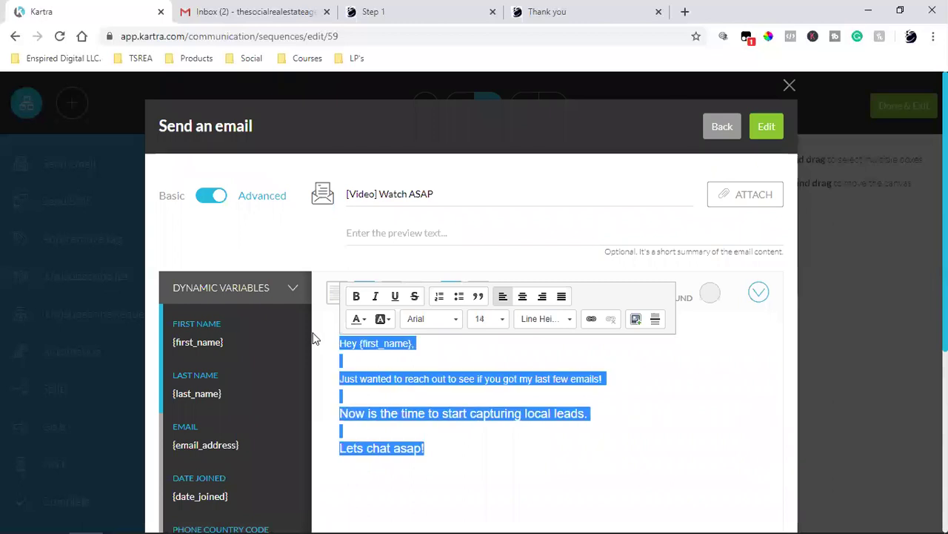
pyautogui.press('BackSpace')
# - Start the emptied text block with the dynamic variable {first_name} followed by a comma and a line break
pyautogui.click(195, 343)
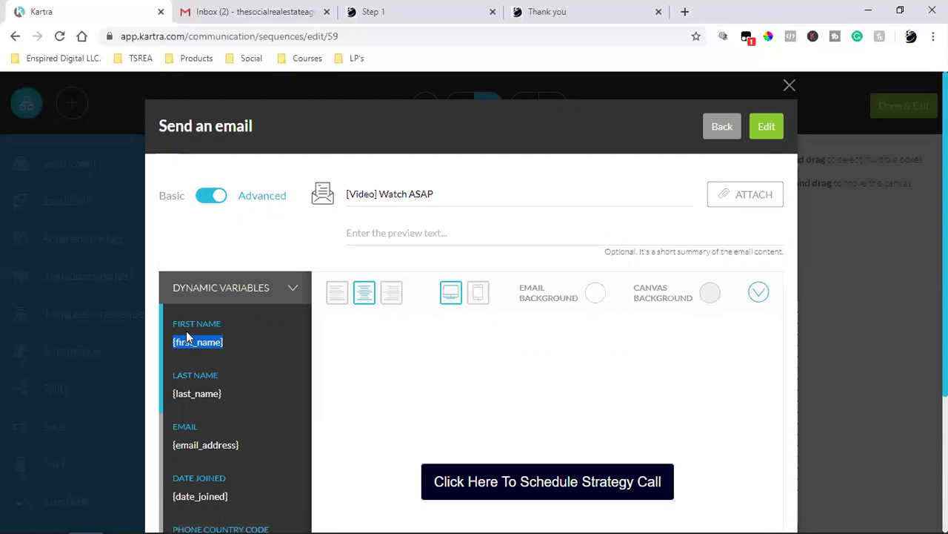
pyautogui.rightClick(221, 348)
pyautogui.click(235, 354)
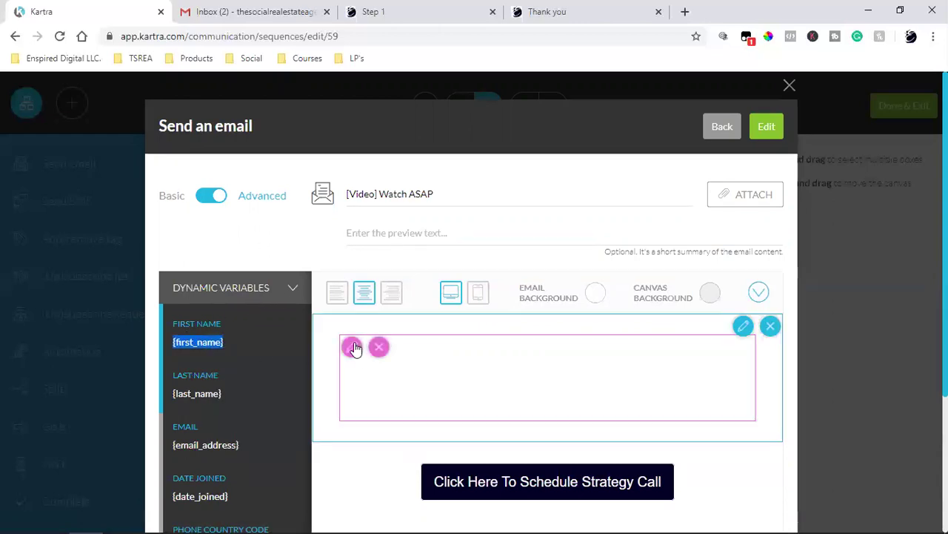
pyautogui.click(366, 351)
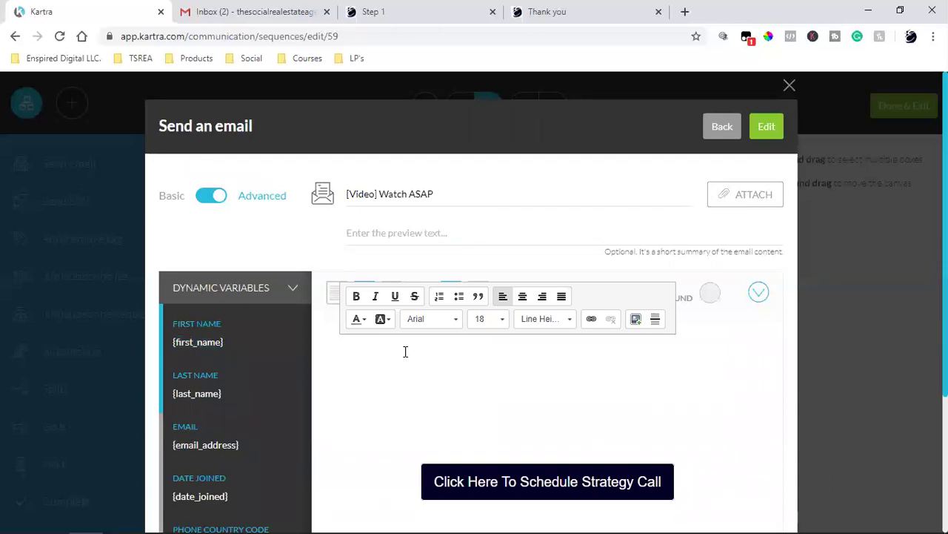
pyautogui.hotkey('ctrl', 'v')
pyautogui.write(',')
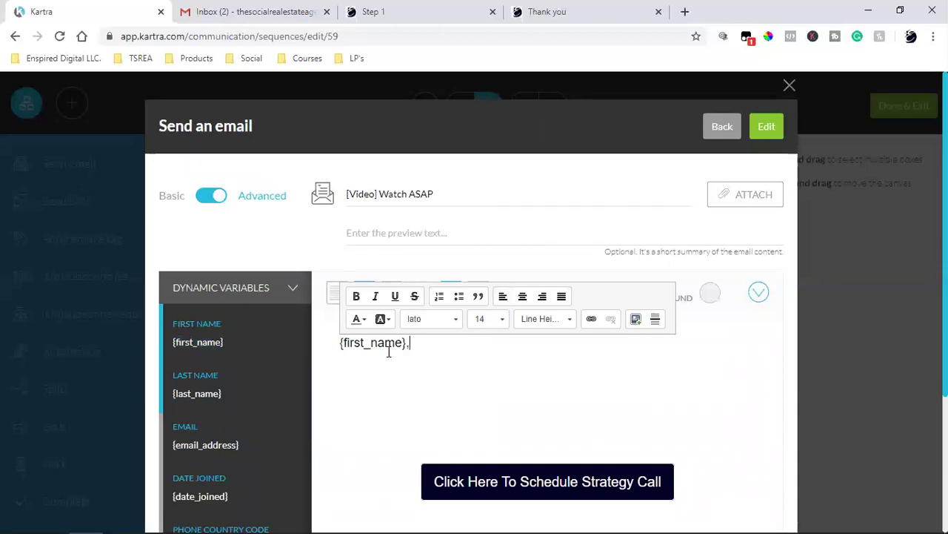
pyautogui.press('Return')
# - Change the text of the email's call-to-action button to "Click Here To Register"
pyautogui.scroll(-2, 434, 332)
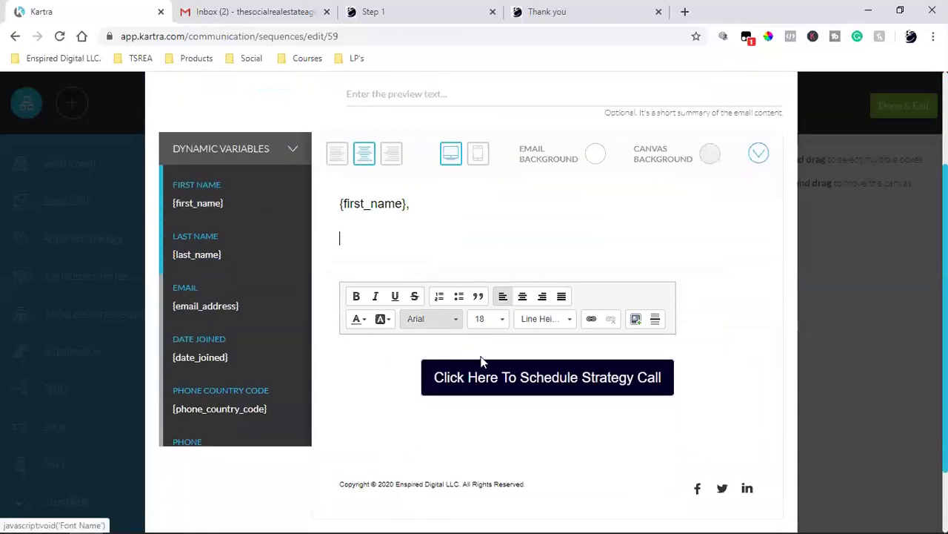
pyautogui.click(545, 377)
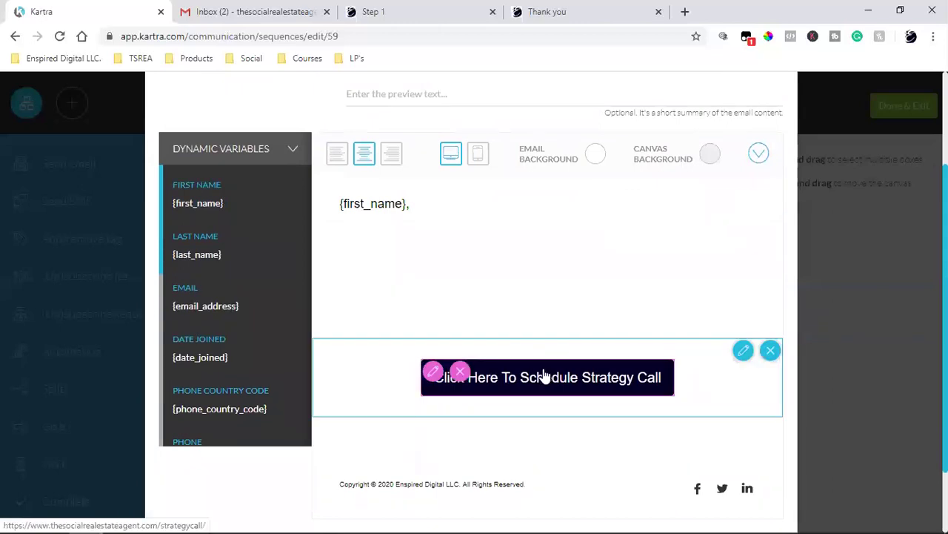
pyautogui.click(431, 370)
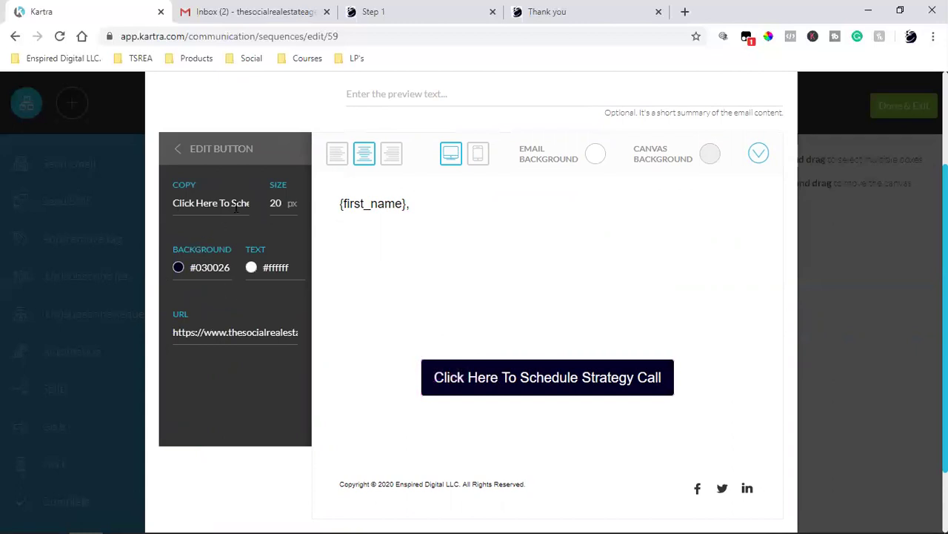
pyautogui.moveTo(235, 210); pyautogui.dragTo(268, 208)
pyautogui.press('BackSpace')
pyautogui.press('BackSpace')
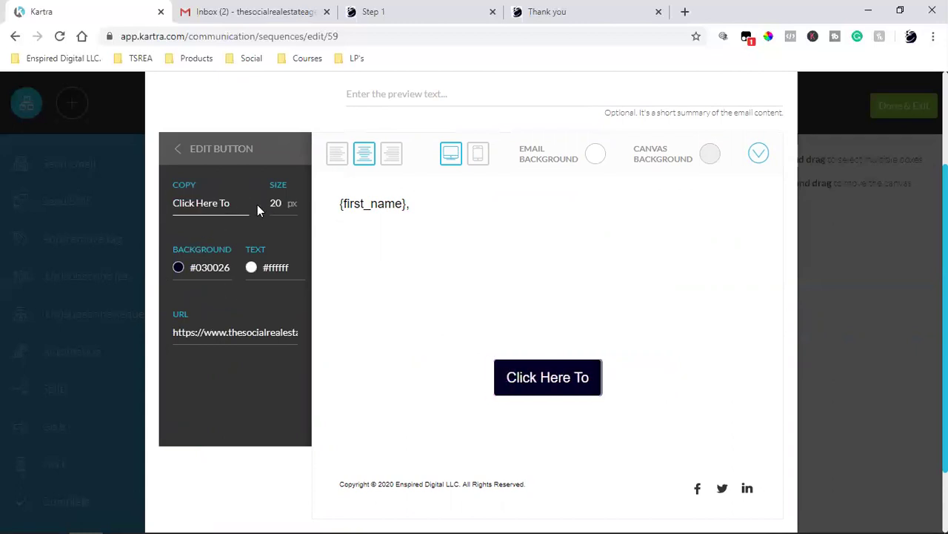
pyautogui.write('Register')
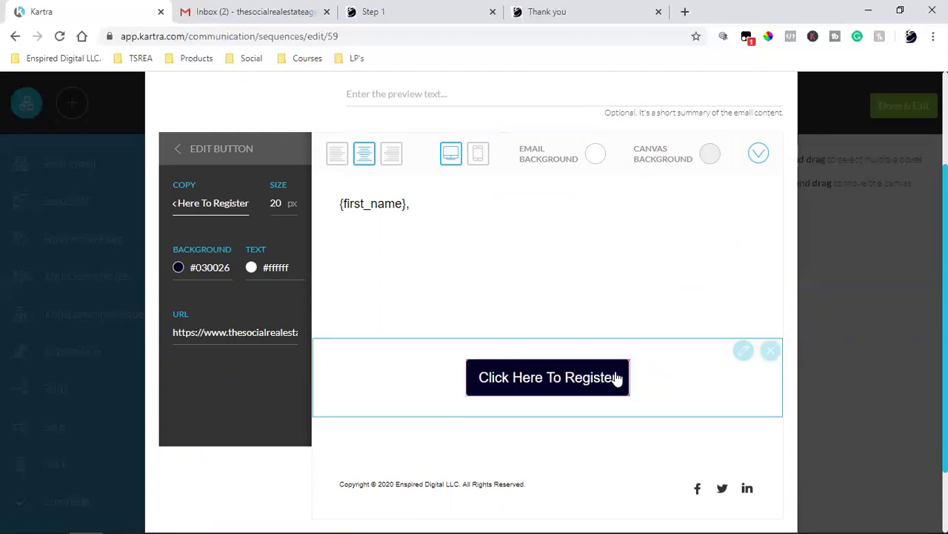
pyautogui.scroll(2, 718, 333)
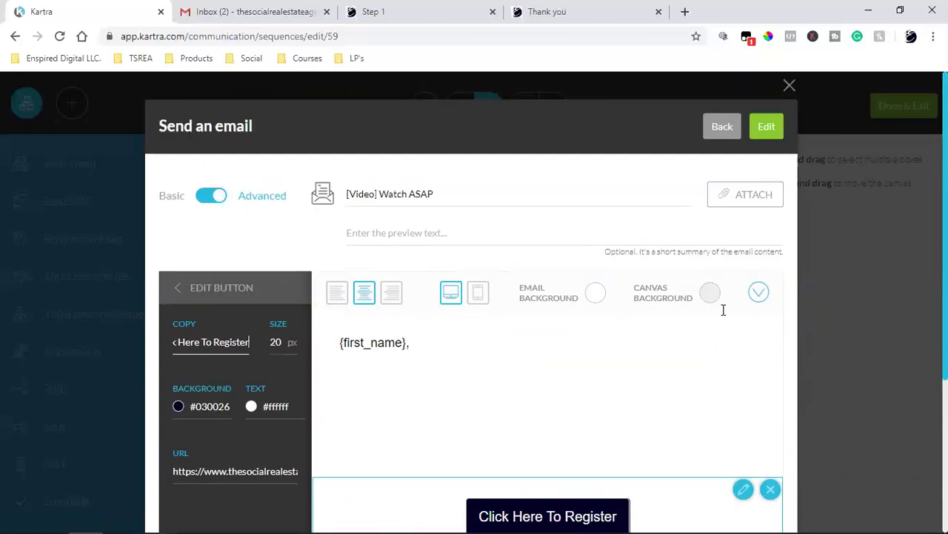
# - Save the edited email content and review the email step's settings overview
pyautogui.click(768, 127)
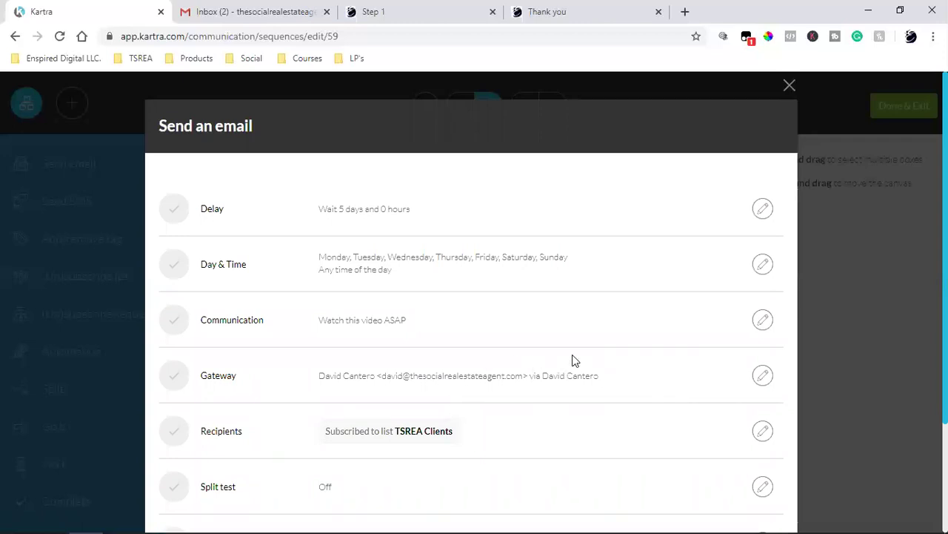
pyautogui.scroll(-2, 572, 355)
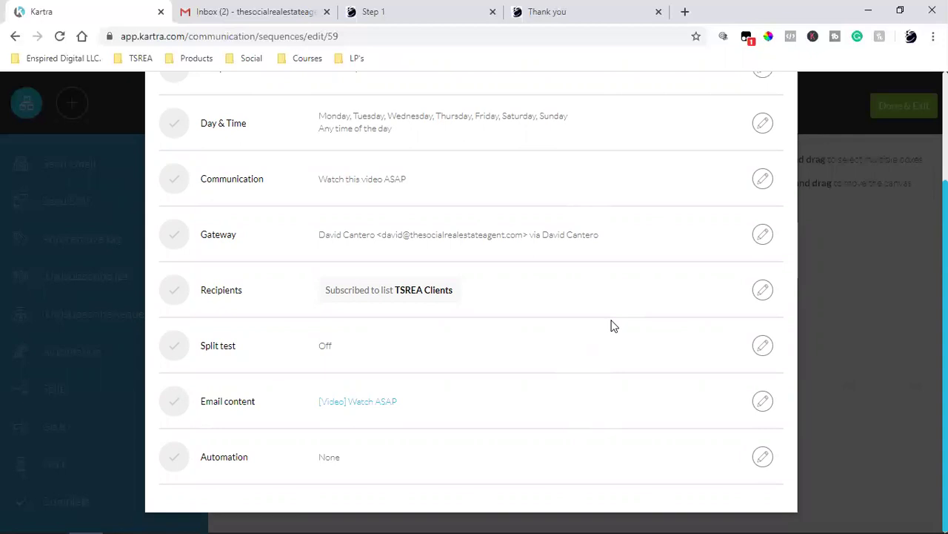
pyautogui.scroll(2, 612, 326)
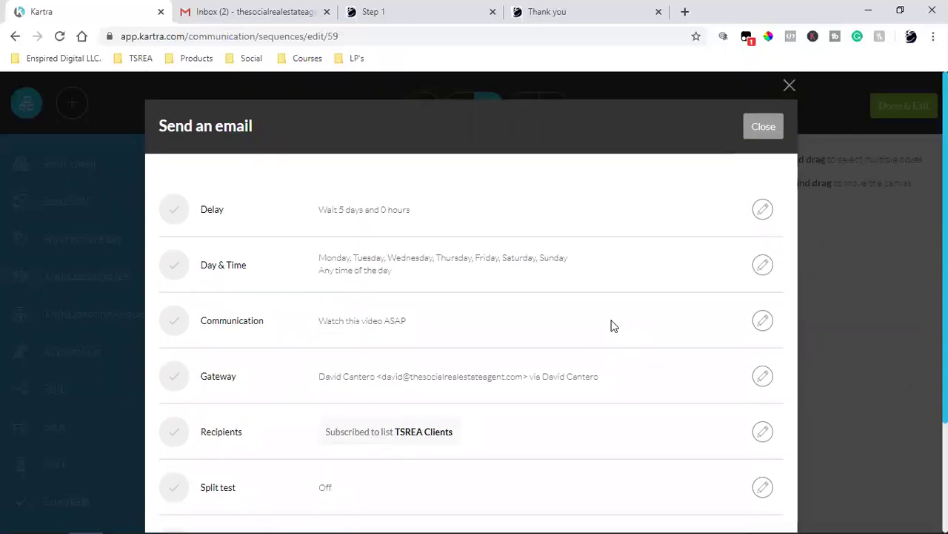
# - Close the email step's settings, then finish editing the follow-up sequence and return to the list of sequences
pyautogui.click(758, 141)
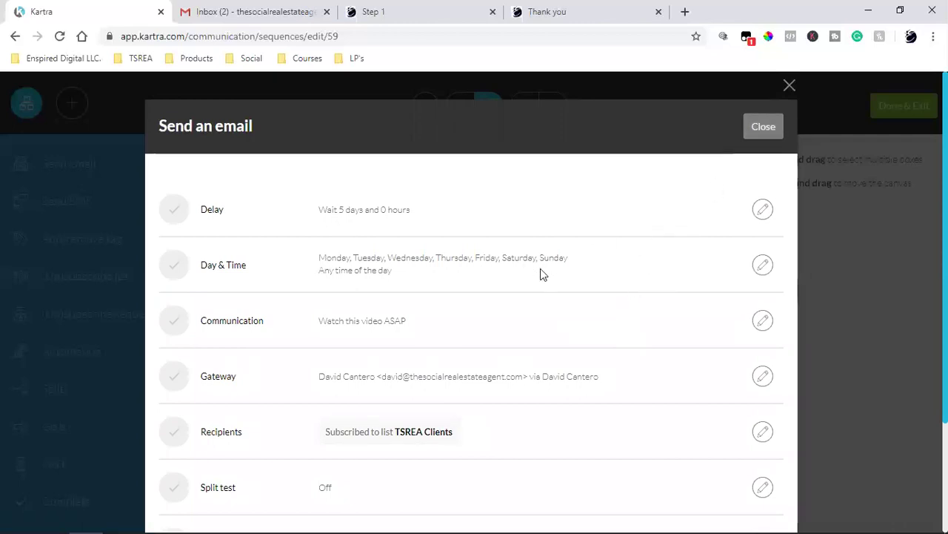
pyautogui.scroll(4, 652, 319)
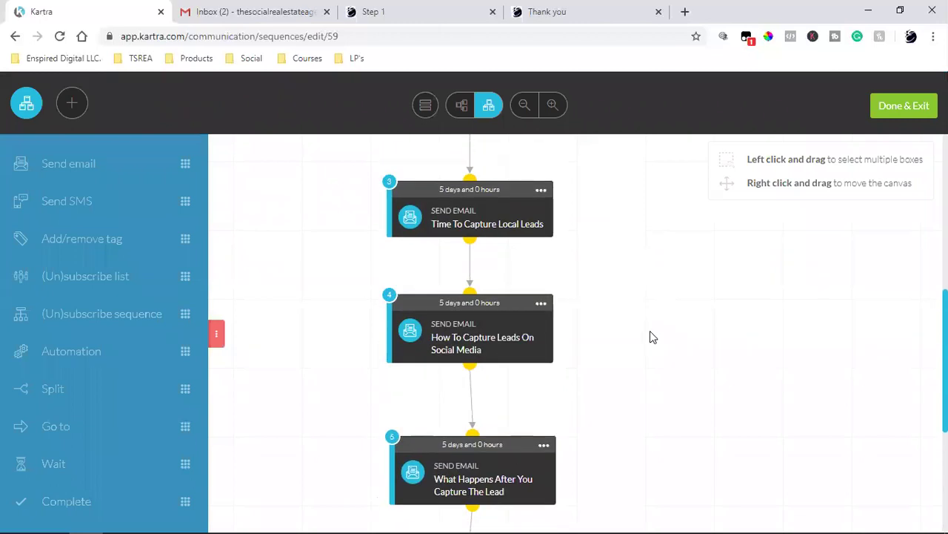
pyautogui.scroll(-4, 652, 337)
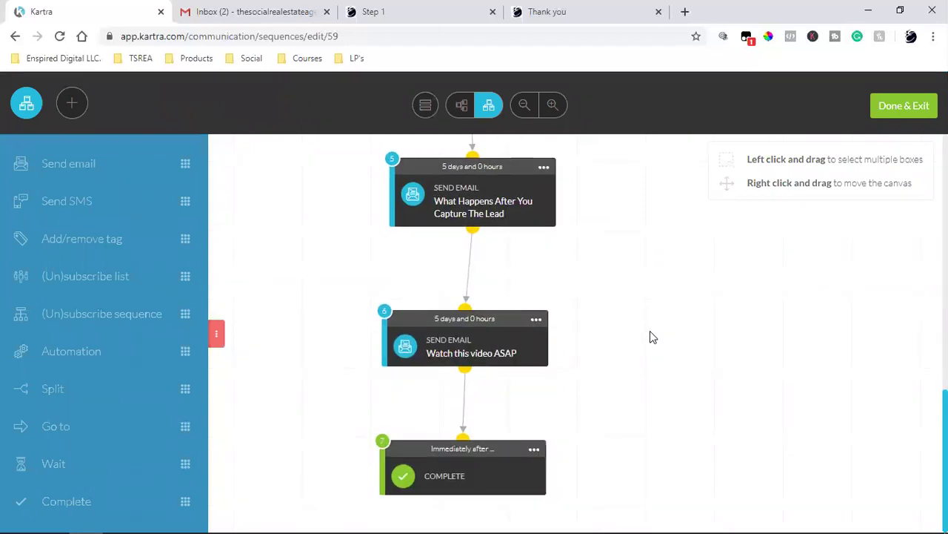
pyautogui.scroll(4, 745, 318)
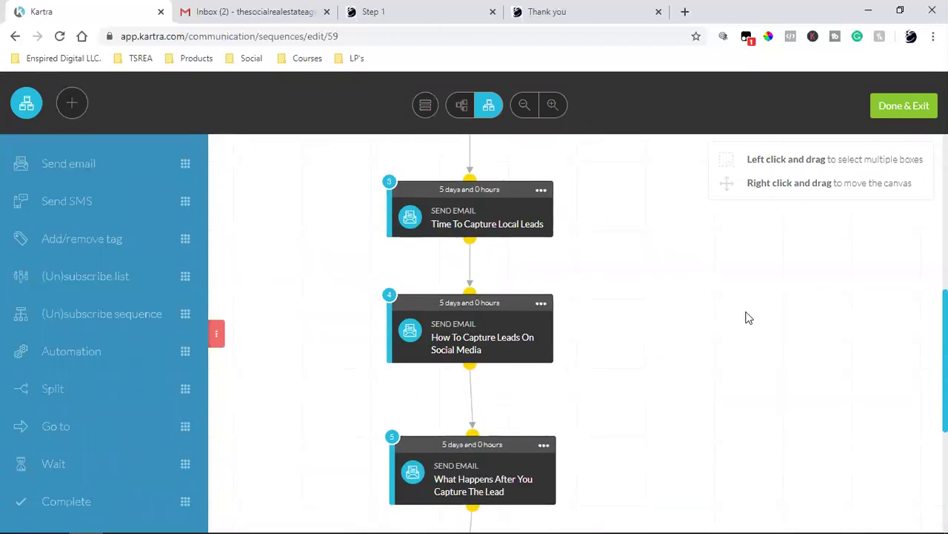
pyautogui.scroll(7, 745, 318)
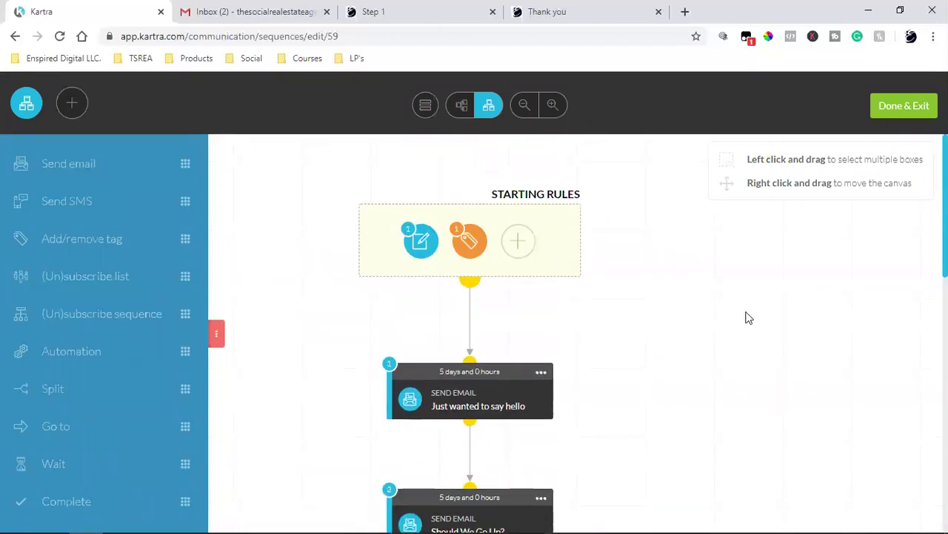
pyautogui.click(913, 110)
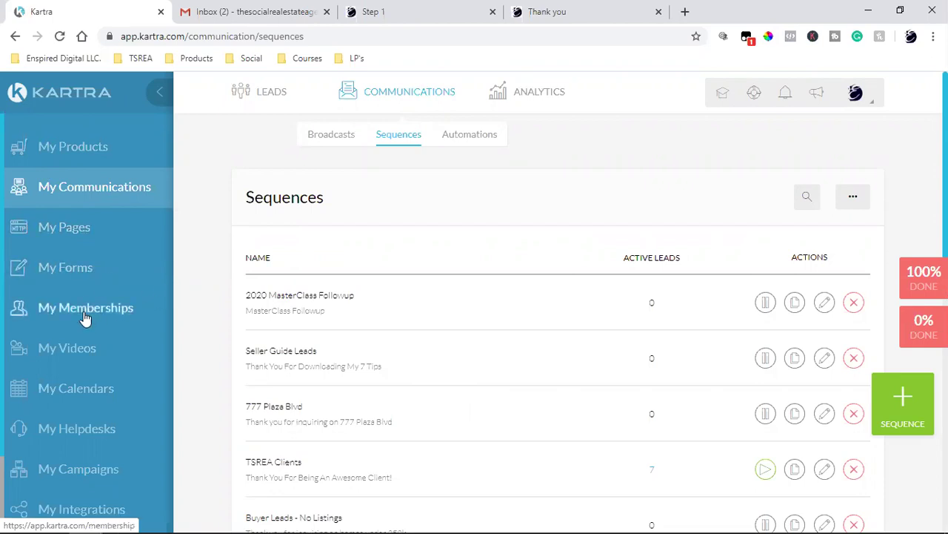
pyautogui.scroll(-2, 81, 385)
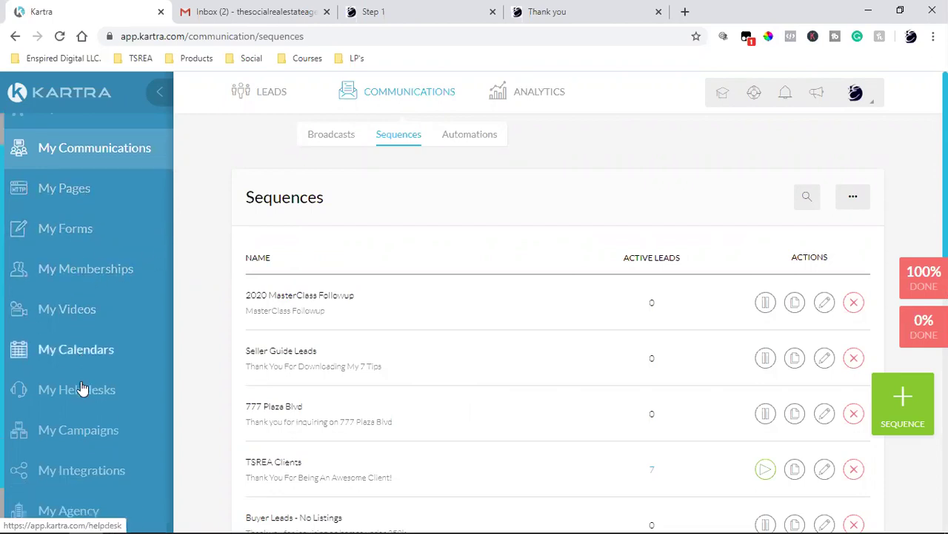